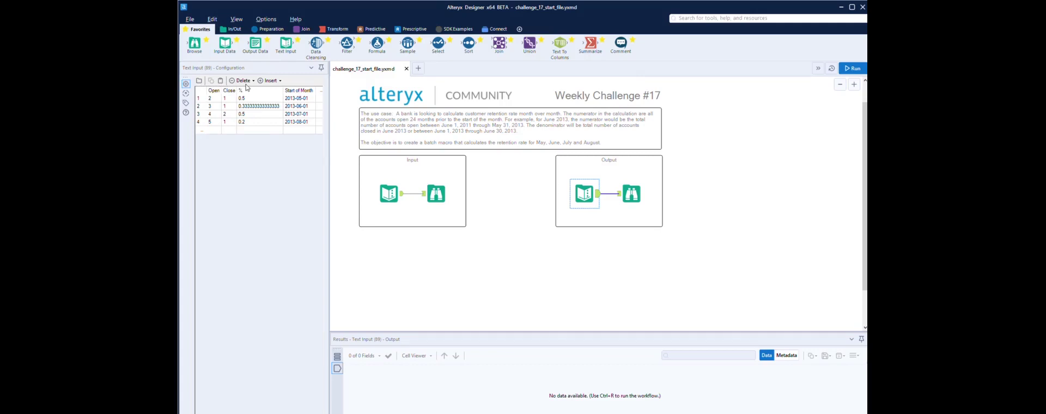
Run the workflow and inspect the input data's records and field types
{"action": "left_click", "coordinate": [401, 184]}
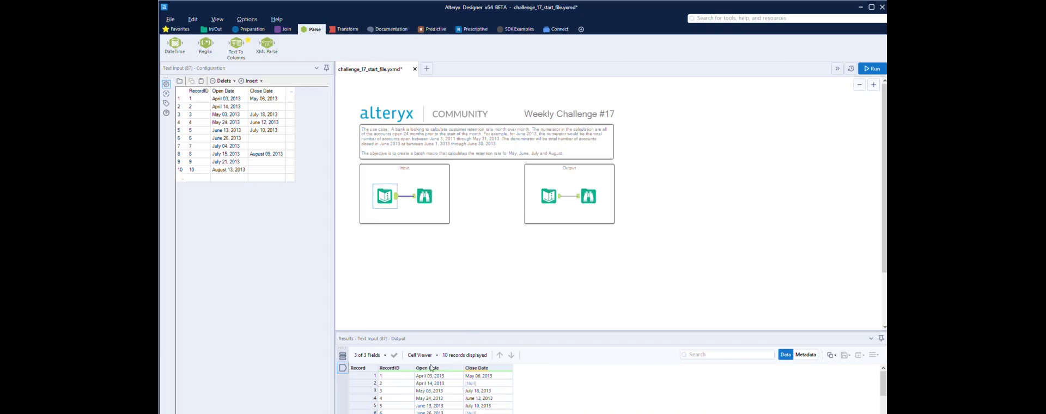
{"action": "left_click", "coordinate": [872, 69]}
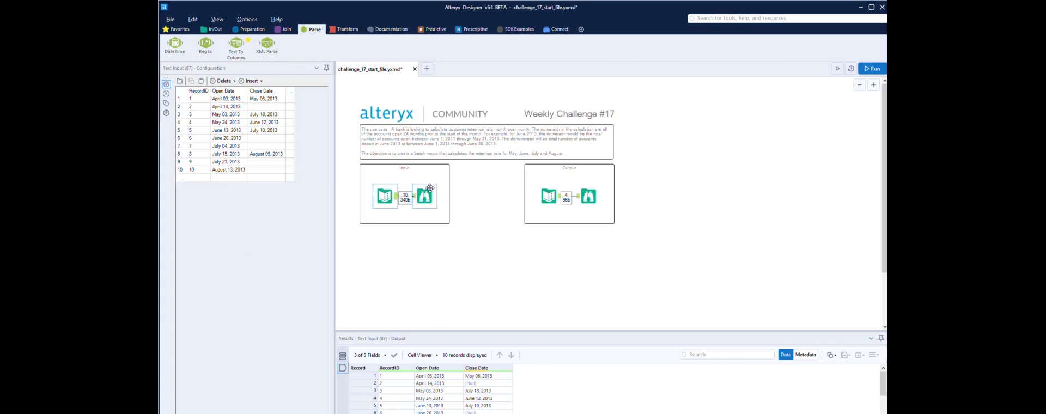
{"action": "left_click", "coordinate": [430, 188]}
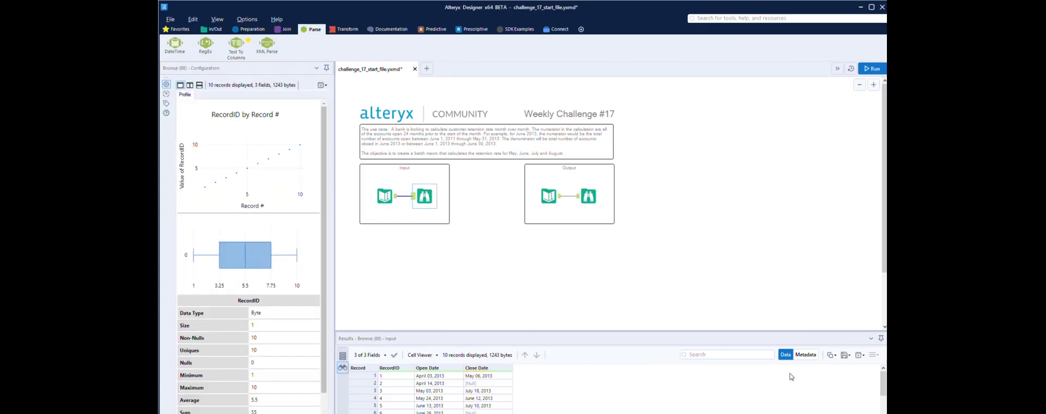
{"action": "left_click", "coordinate": [806, 354]}
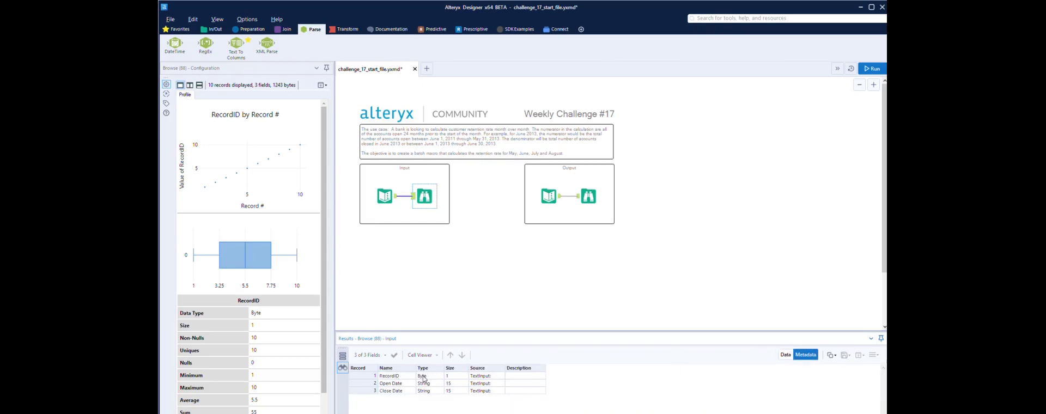
{"action": "left_click", "coordinate": [786, 354]}
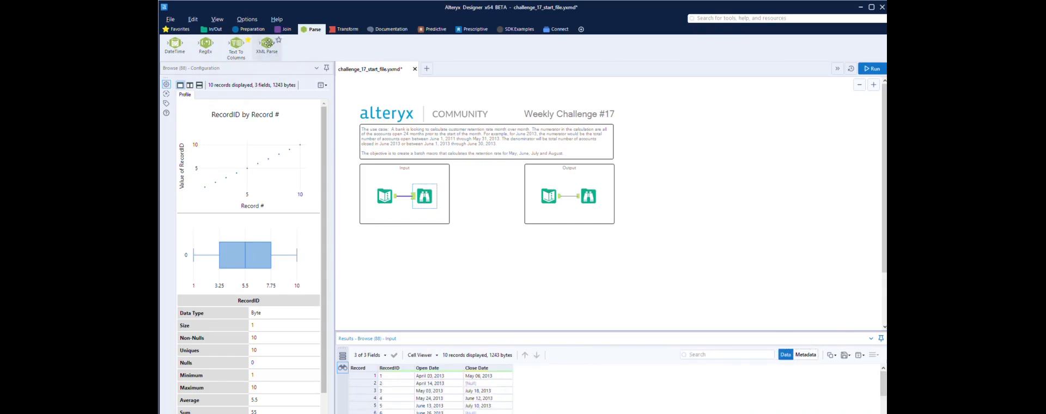
Add a DateTime tool fed by the input data, converting Open Date from Month dd, yyyy into a new column named Open
{"action": "left_click_drag", "start_coordinate": [174, 42], "coordinate": [428, 242]}
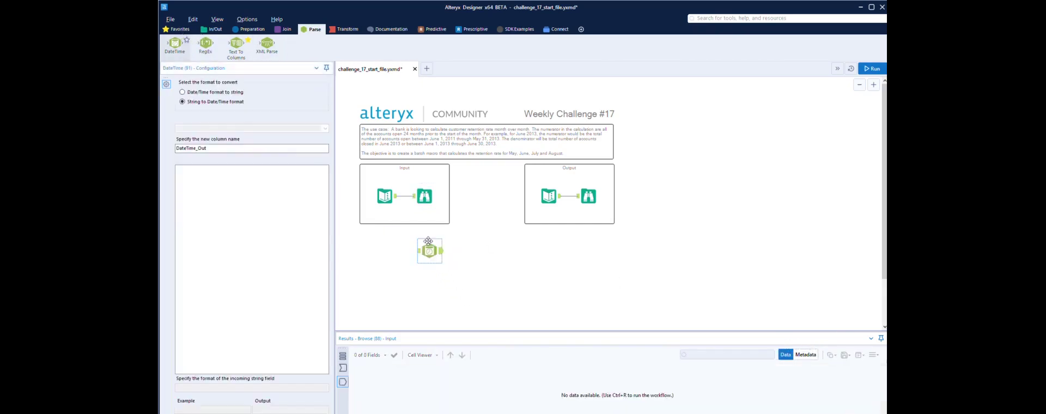
{"action": "left_click_drag", "start_coordinate": [396, 195], "coordinate": [420, 250]}
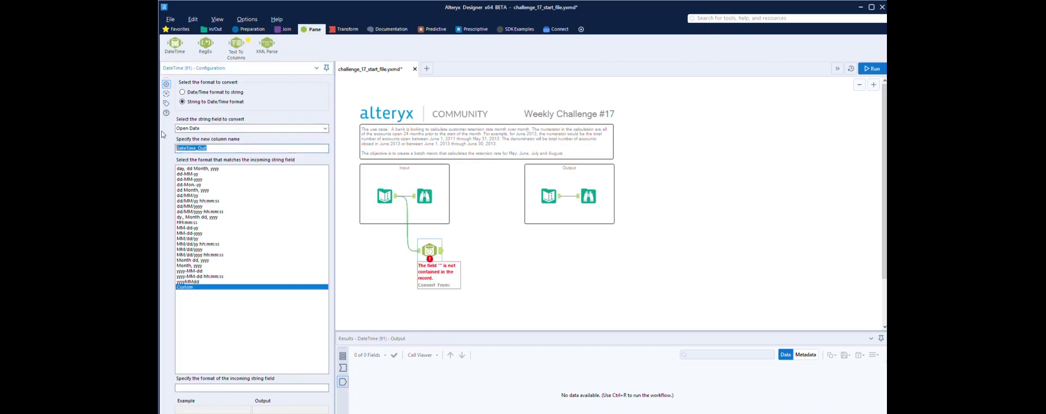
{"action": "type", "text": "Open"}
{"action": "left_click", "coordinate": [416, 250]}
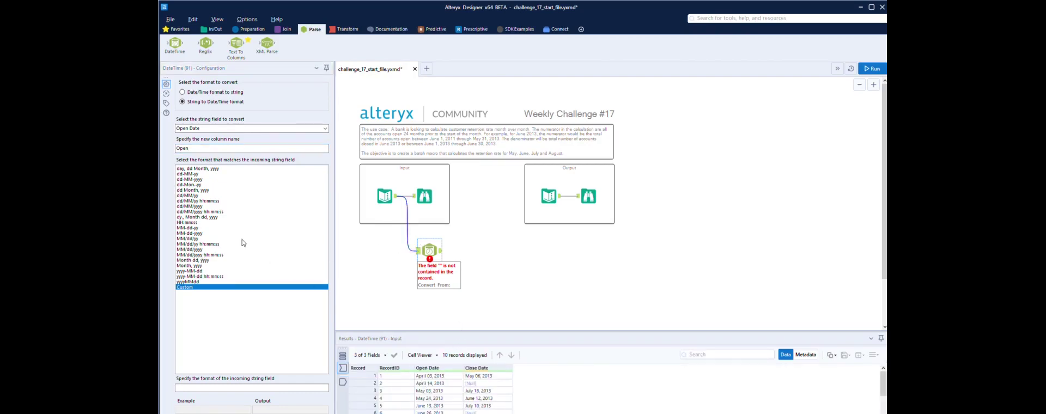
{"action": "left_click", "coordinate": [196, 260]}
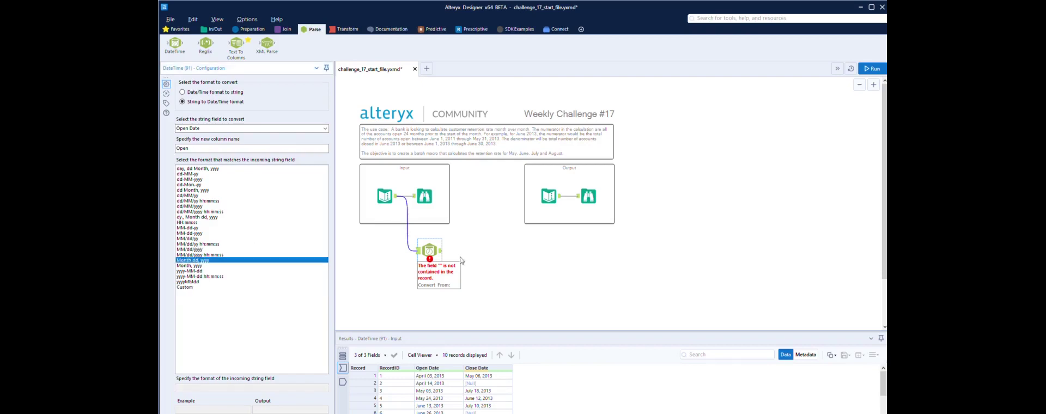
{"action": "left_click", "coordinate": [510, 259]}
{"action": "key", "text": "ctrl+r"}
Add a second DateTime tool after the first, converting Close Date into a new column named Close
{"action": "left_click", "coordinate": [435, 240]}
{"action": "key", "text": "ctrl+c"}
{"action": "key", "text": "ctrl+v"}
{"action": "left_click_drag", "start_coordinate": [456, 254], "coordinate": [487, 244]}
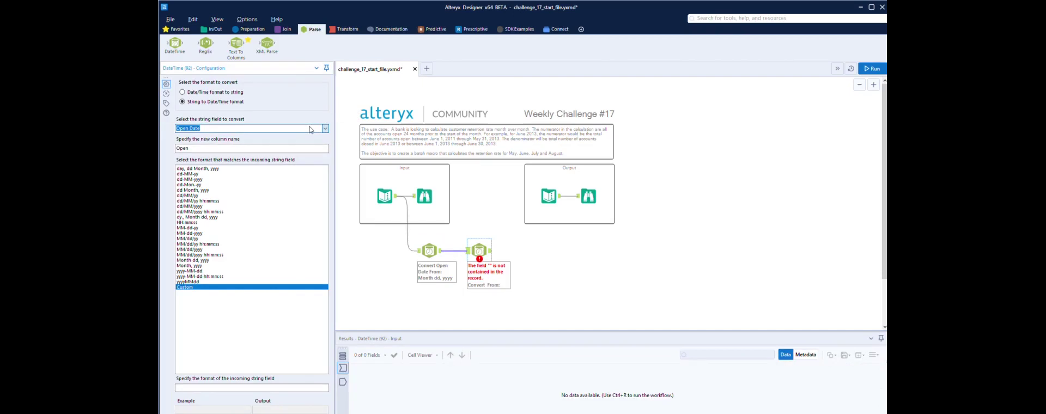
{"action": "left_click", "coordinate": [299, 148]}
{"action": "left_click", "coordinate": [520, 248]}
{"action": "key", "text": "ctrl+r"}
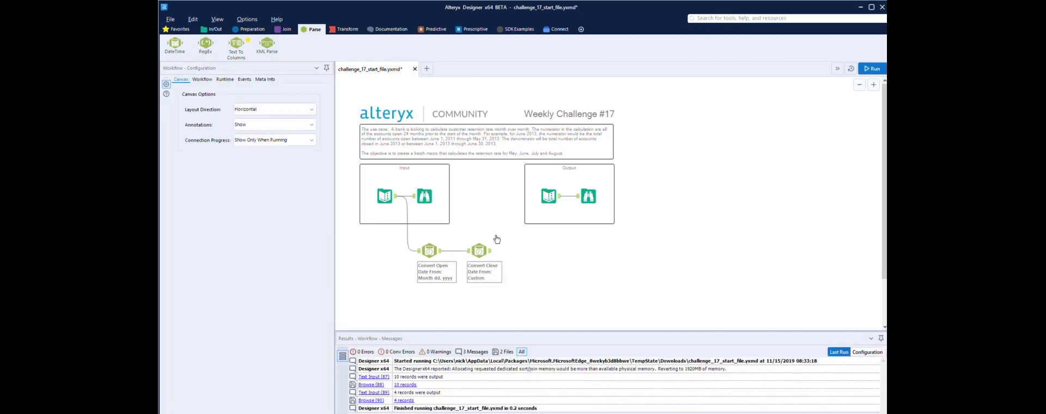
Add a Select tool after the DateTime tools that drops Open Date and Close Date, and run the workflow to check its output
{"action": "left_click", "coordinate": [249, 29]}
{"action": "left_click_drag", "start_coordinate": [543, 44], "coordinate": [528, 251]}
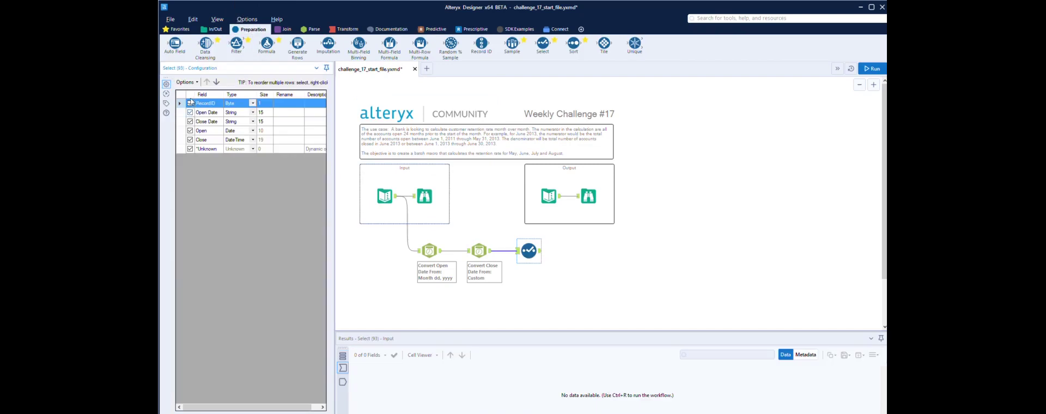
{"action": "left_click", "coordinate": [190, 113]}
{"action": "left_click", "coordinate": [190, 122]}
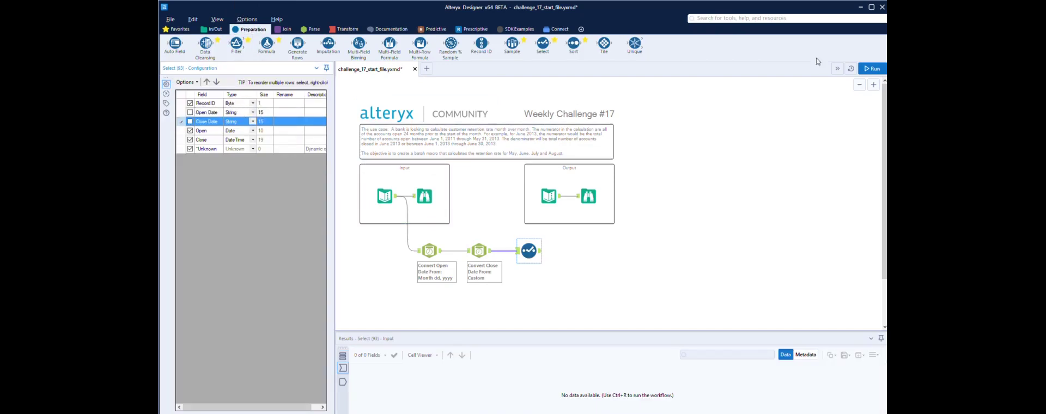
{"action": "left_click", "coordinate": [872, 68]}
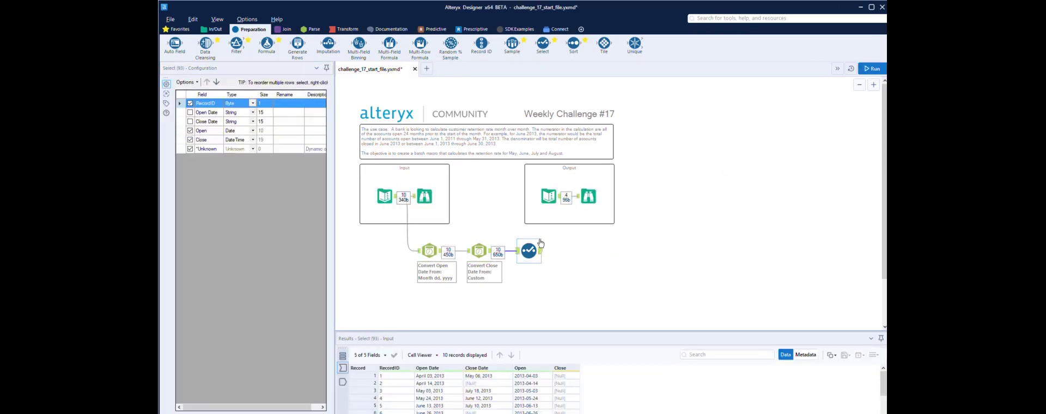
{"action": "left_click", "coordinate": [541, 246]}
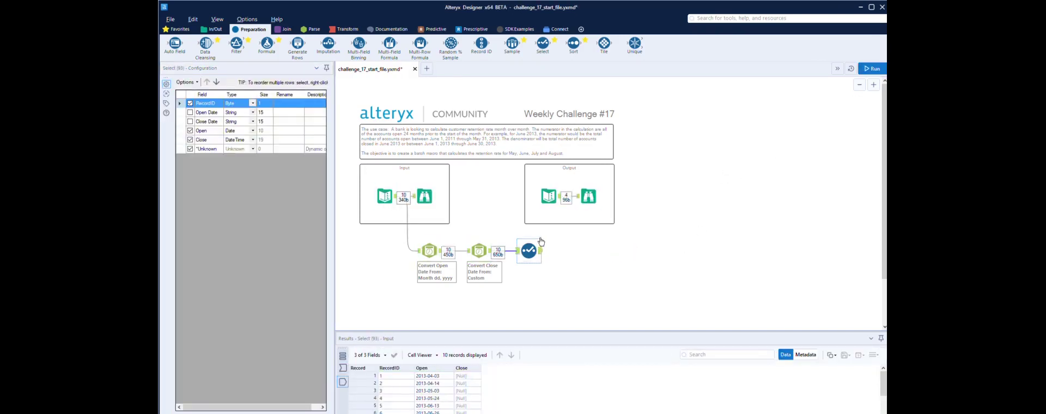
Set the Close Date conversion's incoming format to Month dd, yyyy and rerun the workflow to check the Select output
{"action": "left_click", "coordinate": [483, 245]}
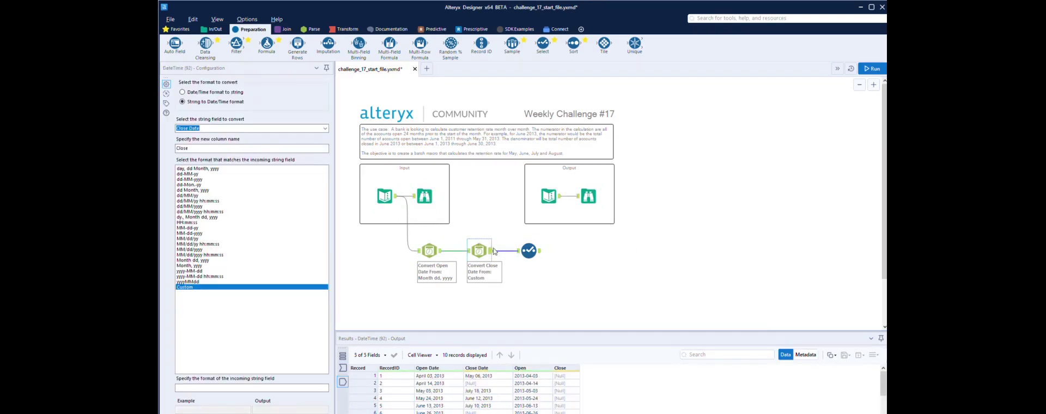
{"action": "left_click", "coordinate": [209, 260]}
{"action": "left_click", "coordinate": [872, 65]}
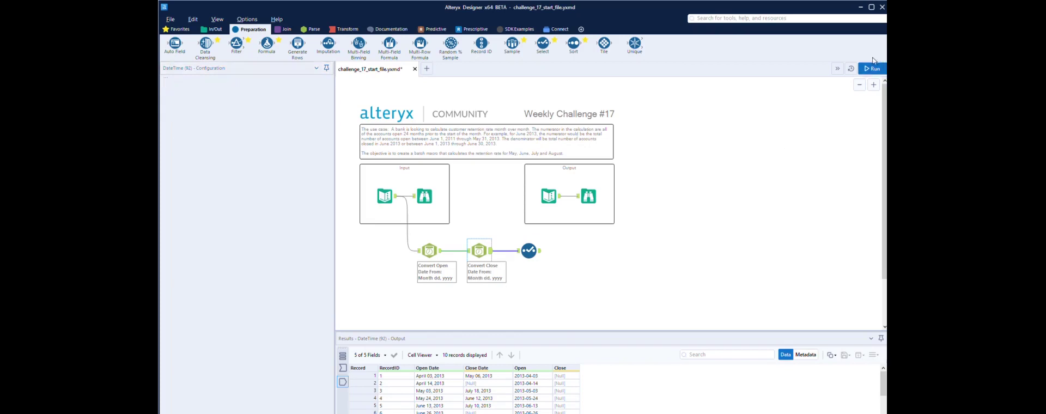
{"action": "left_click", "coordinate": [530, 250]}
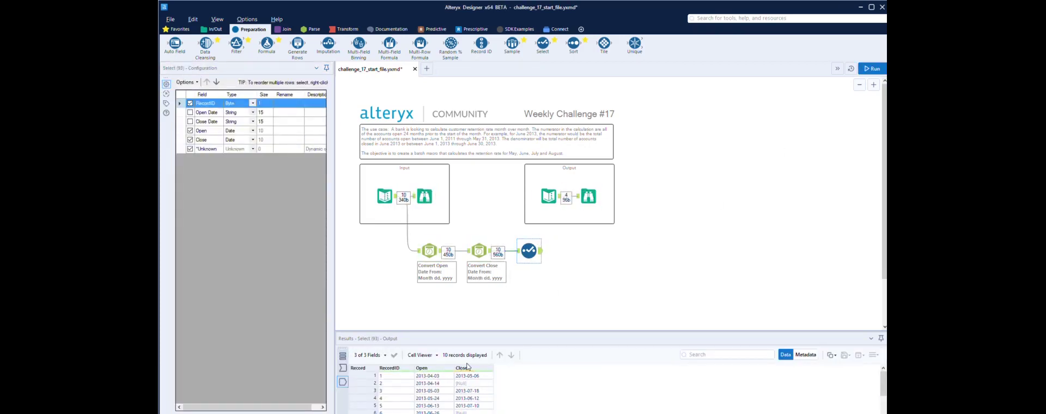
{"action": "left_click", "coordinate": [569, 277]}
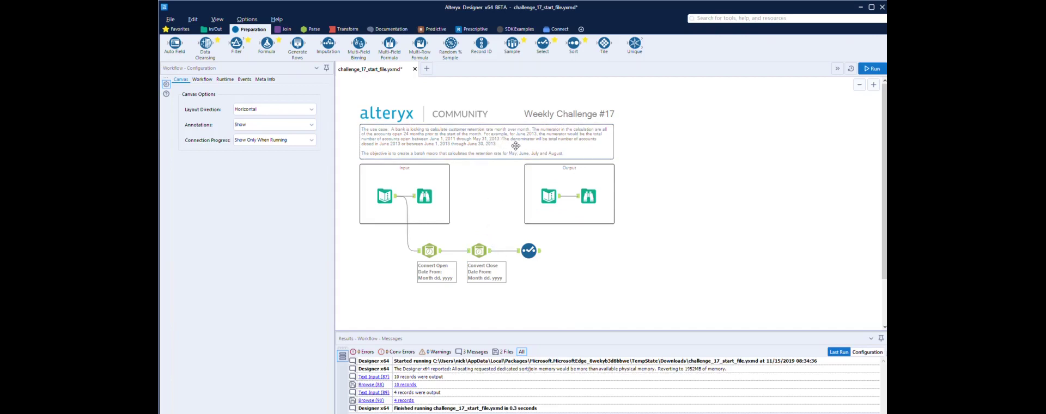
Add a Text Input tool below the date conversions containing the single value 2013-05-01
{"action": "left_click", "coordinate": [213, 29]}
{"action": "left_click_drag", "start_coordinate": [359, 44], "coordinate": [467, 301]}
{"action": "type", "text": "2013"}
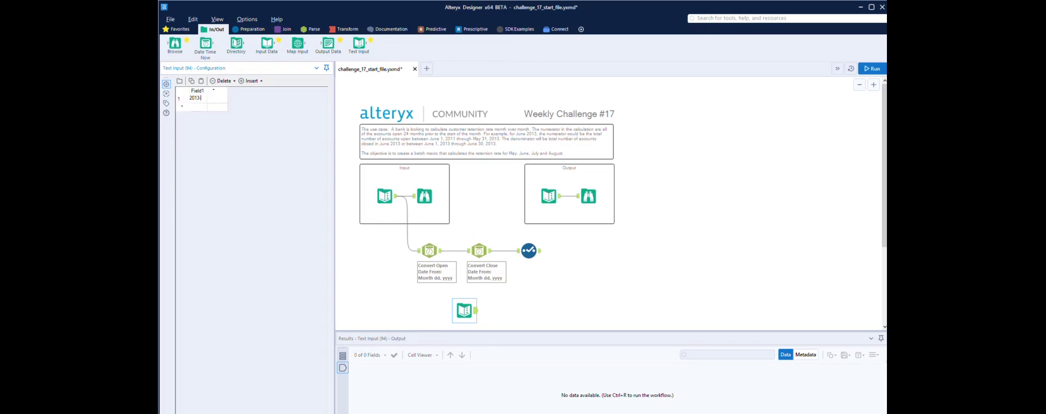
{"action": "type", "text": "-05-01"}
{"action": "left_click", "coordinate": [518, 278]}
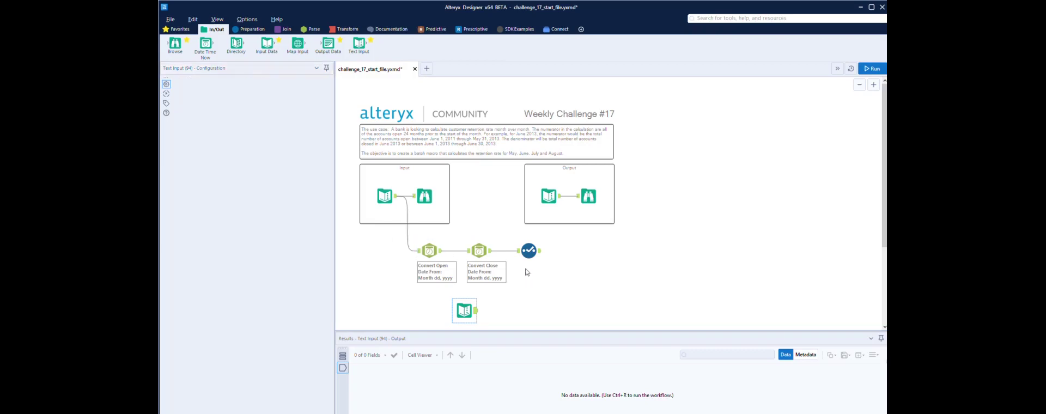
{"action": "key", "text": "ctrl+r"}
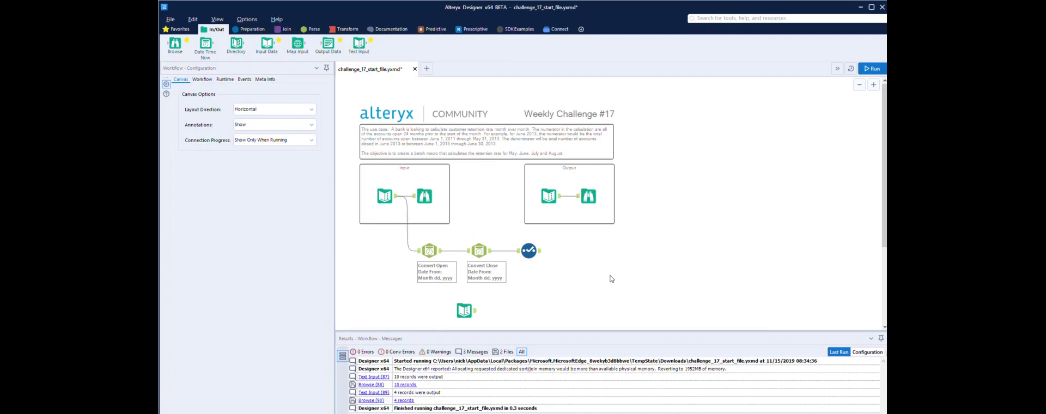
Add an Append Fields tool with the Select output as target and the new Text Input as source
{"action": "left_click", "coordinate": [284, 29]}
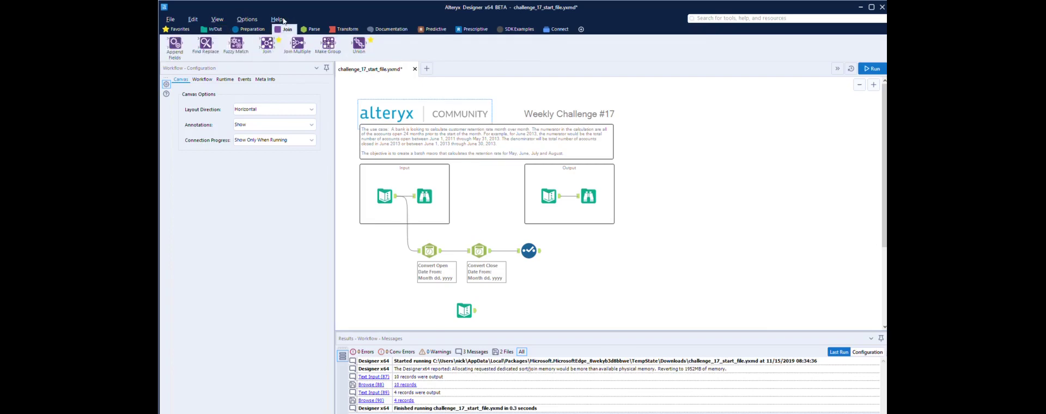
{"action": "left_click_drag", "start_coordinate": [175, 44], "coordinate": [579, 253]}
{"action": "left_click_drag", "start_coordinate": [475, 310], "coordinate": [574, 259]}
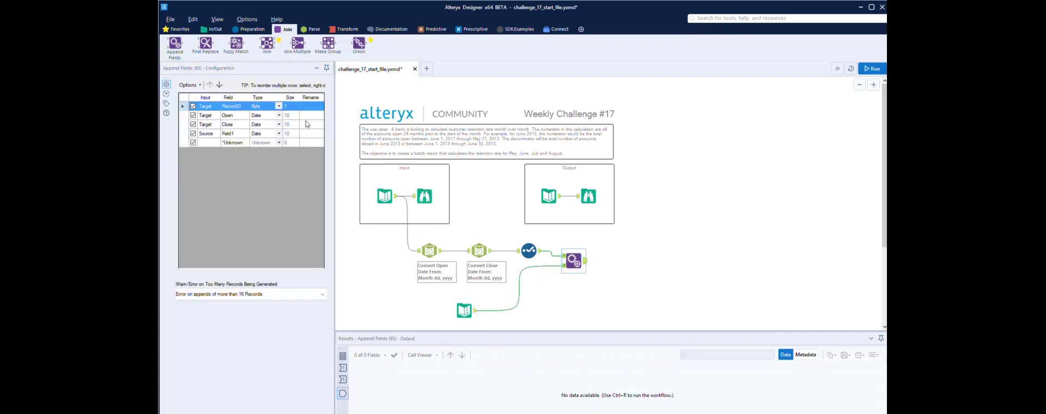
Rename the new Text Input's date column to Month and run the workflow to check the Append Fields output
{"action": "left_click", "coordinate": [308, 133]}
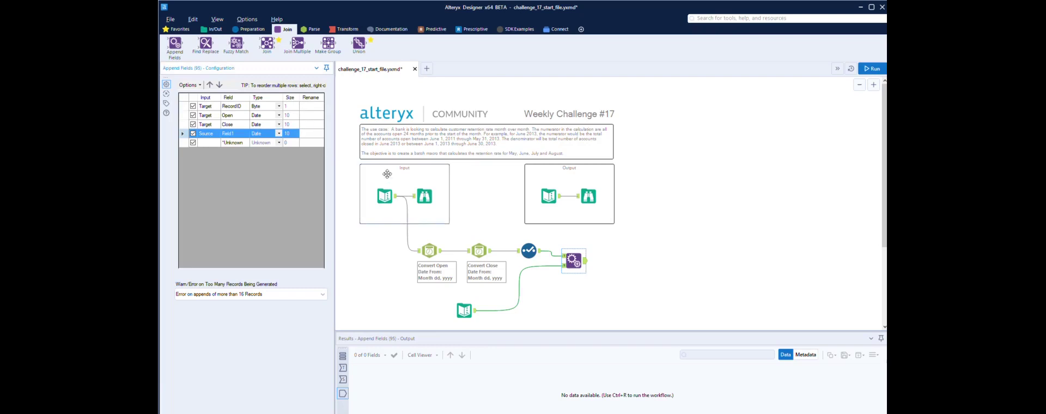
{"action": "left_click", "coordinate": [464, 311]}
{"action": "double_click", "coordinate": [195, 90]}
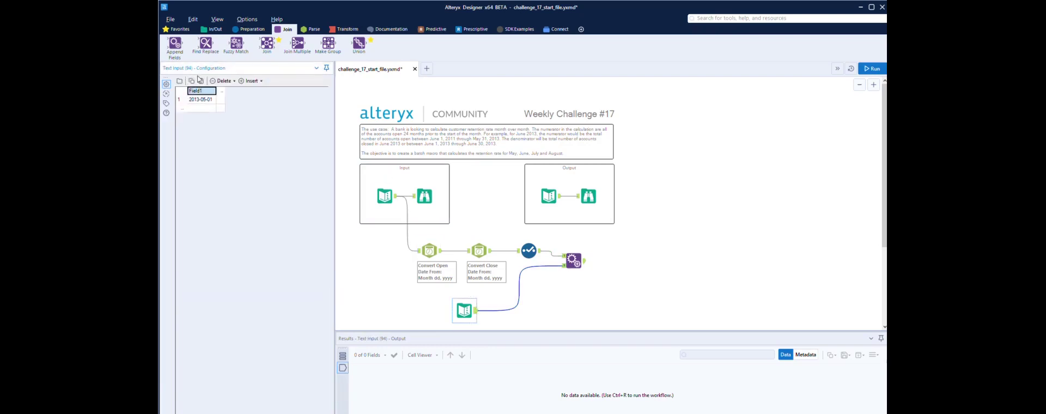
{"action": "type", "text": "m"}
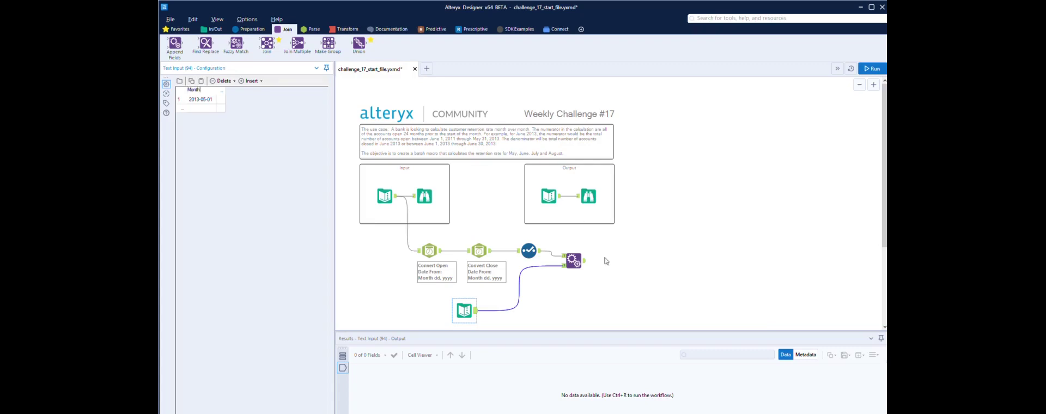
{"action": "left_click", "coordinate": [614, 279]}
{"action": "key", "text": "ctrl+r"}
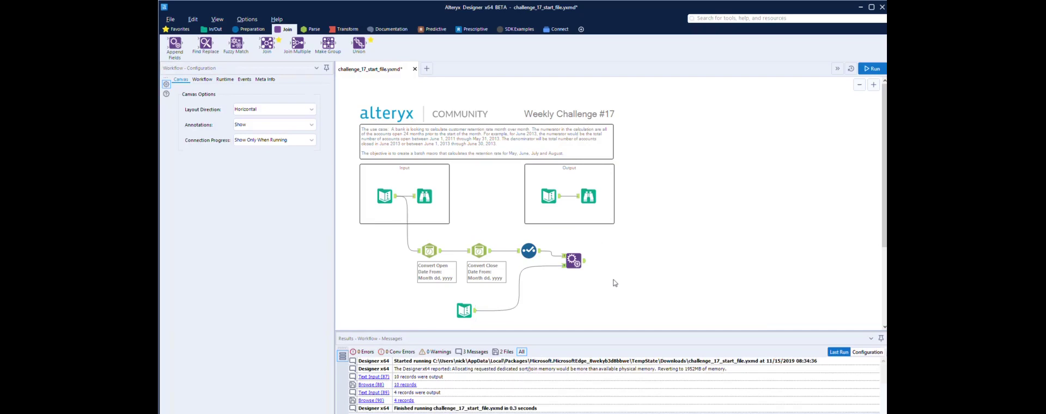
{"action": "left_click", "coordinate": [586, 252]}
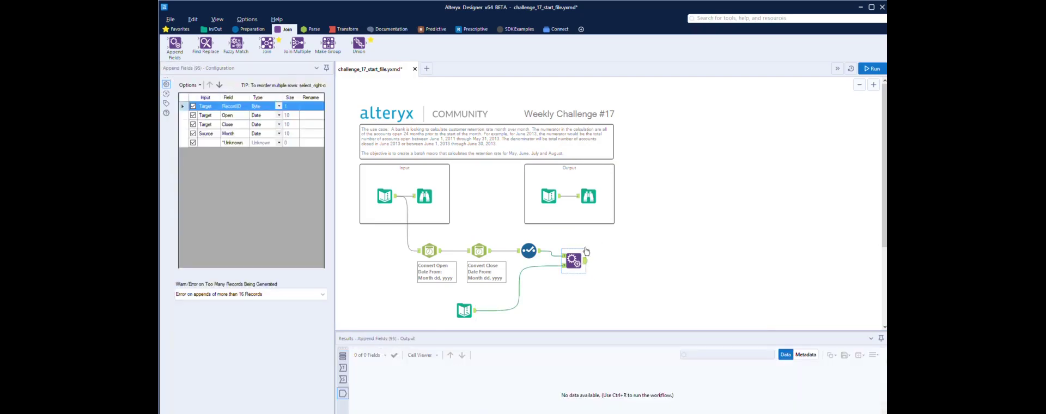
{"action": "key", "text": "ctrl+r"}
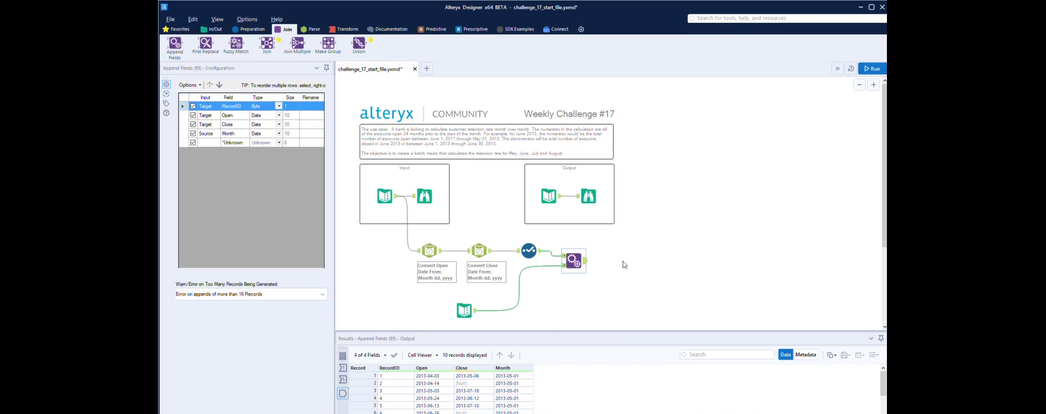
Add a Formula tool after Append Fields with a new output column named Month period Start
{"action": "left_click", "coordinate": [249, 29]}
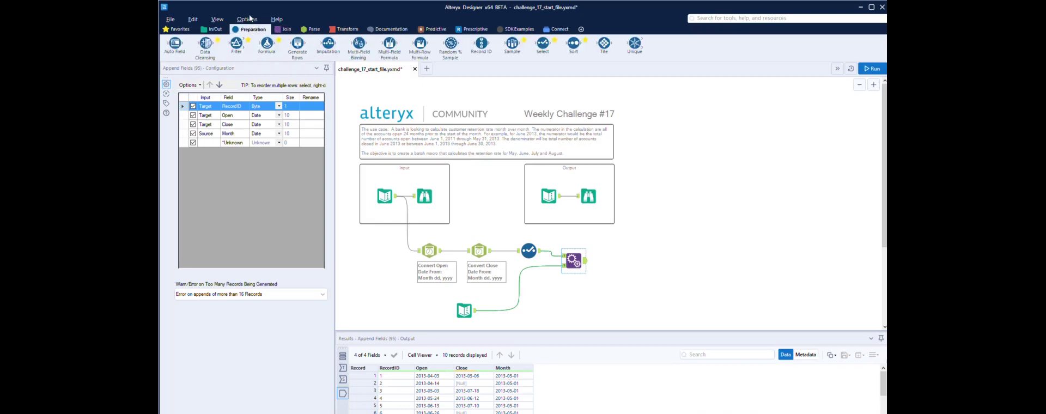
{"action": "left_click_drag", "start_coordinate": [267, 43], "coordinate": [630, 260]}
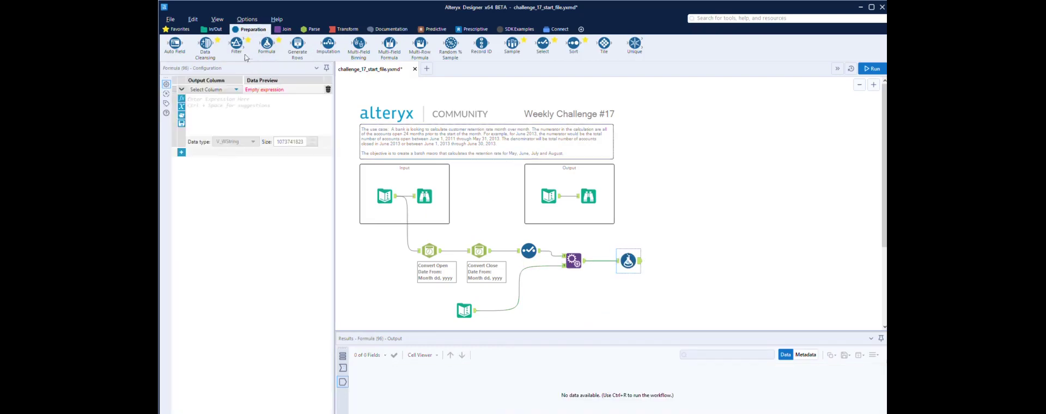
{"action": "left_click", "coordinate": [227, 89]}
{"action": "left_click", "coordinate": [224, 96]}
{"action": "type", "text": "Month"}
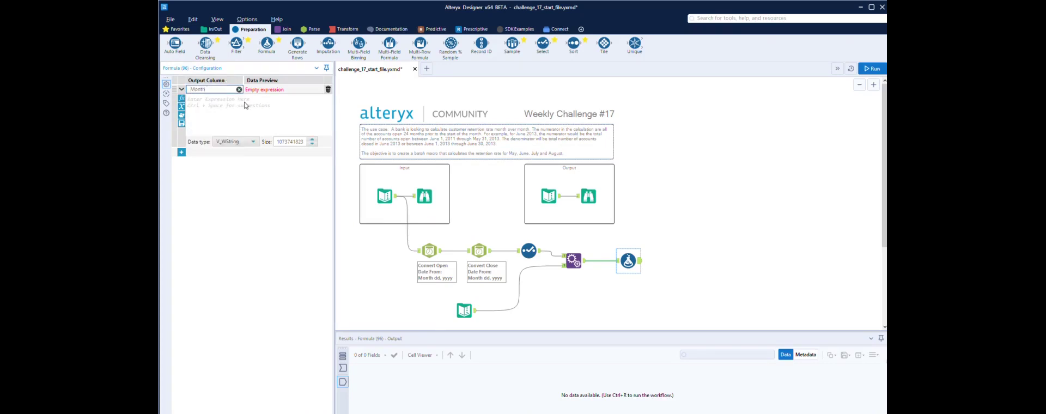
{"action": "type", "text": " period Start"}
Insert the DateTimeAdd function as the Month period Start expression, with the Month field as its date argument
{"action": "left_click", "coordinate": [181, 98]}
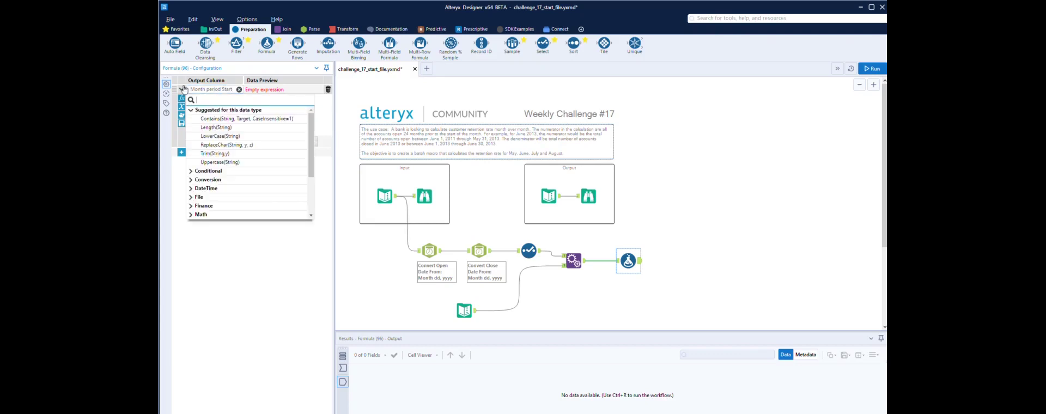
{"action": "scroll", "coordinate": [192, 178], "scroll_direction": "down", "scroll_amount": 3}
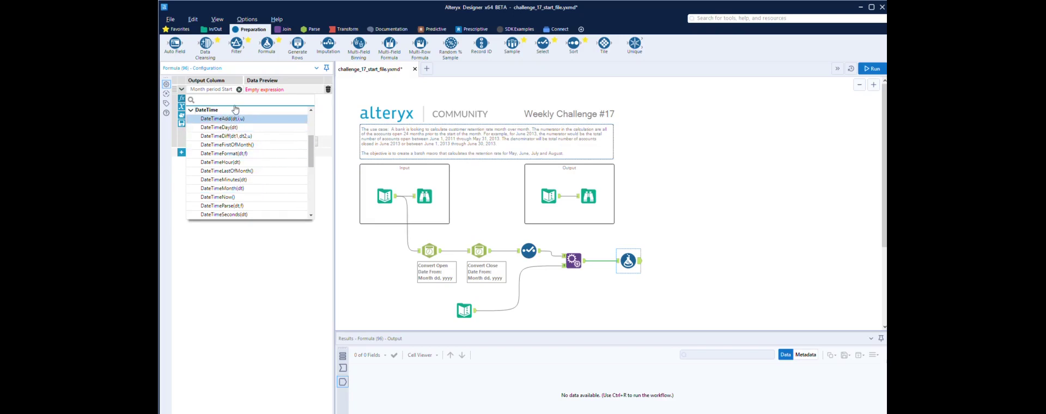
{"action": "key", "text": "Return"}
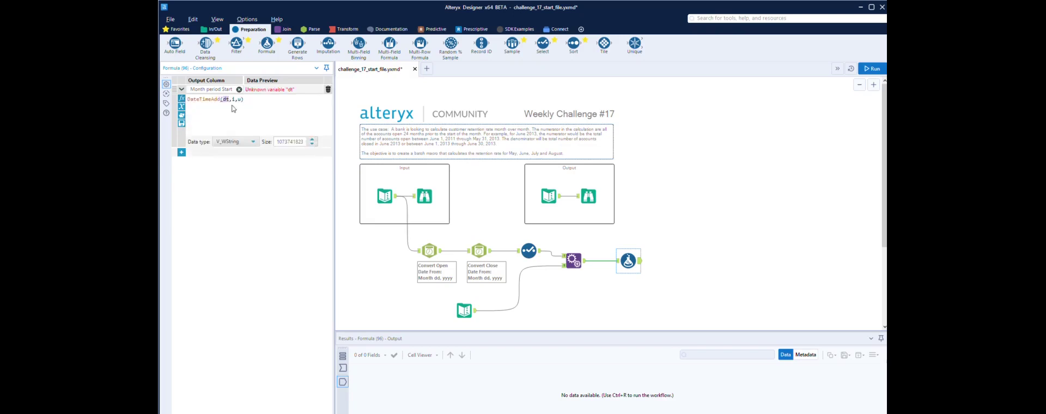
{"action": "type", "text": "["}
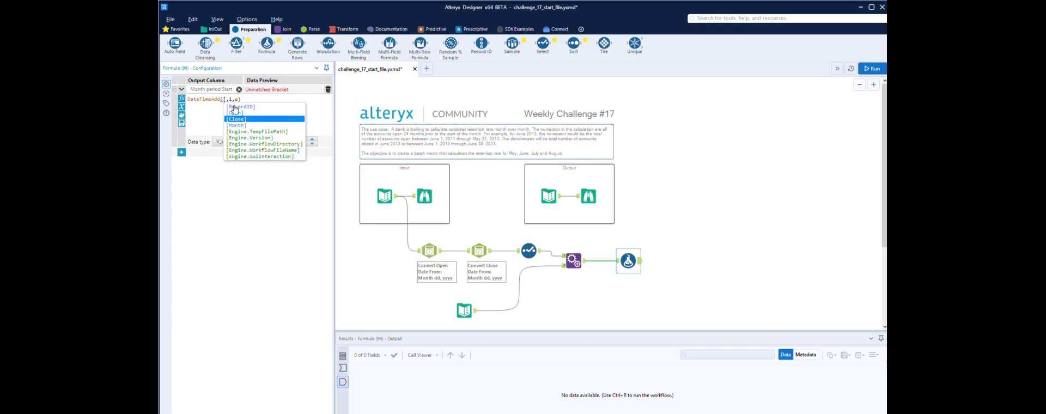
{"action": "key", "text": "Down"}
{"action": "key", "text": "Return"}
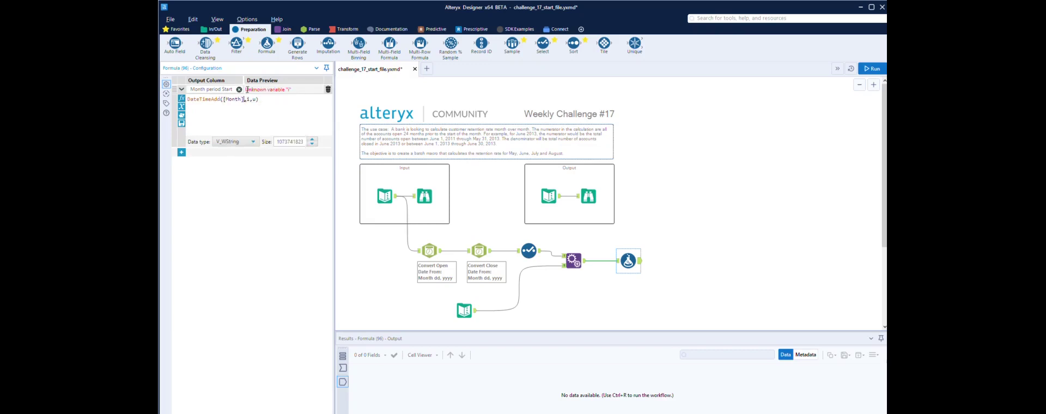
Complete the Month period Start expression as DateTimeAdd([Month],-2,'years')
{"action": "key", "text": "BackSpace"}
{"action": "type", "text": "2"}
{"action": "key", "text": "Delete"}
{"action": "type", "text": "years"}
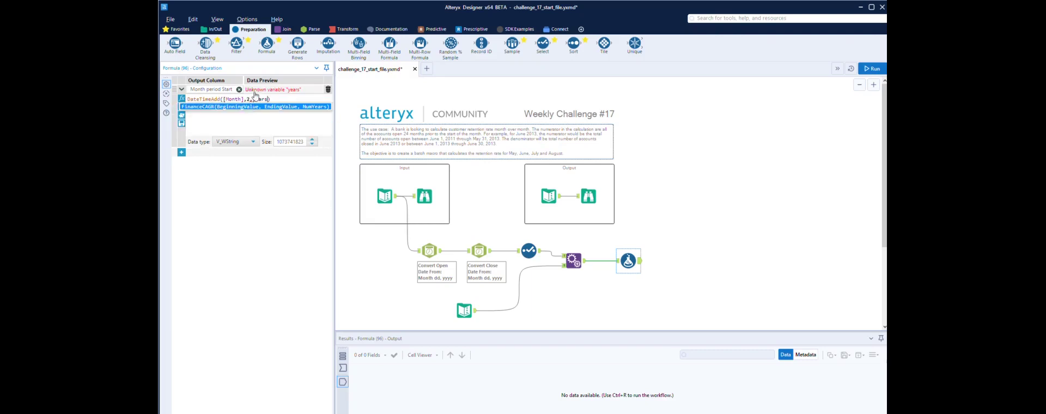
{"action": "type", "text": "'"}
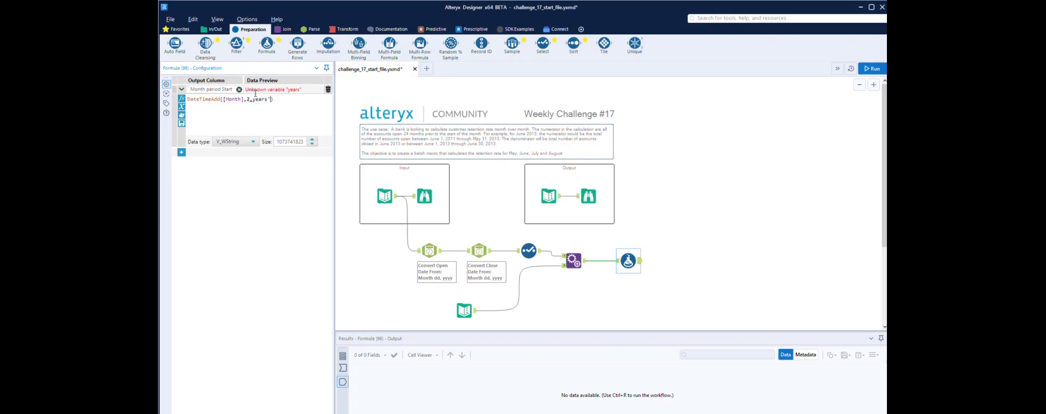
{"action": "left_click", "coordinate": [256, 99]}
{"action": "type", "text": "'"}
{"action": "type", "text": "-"}
Set the data type of Month period Start to Date and run the workflow
{"action": "left_click", "coordinate": [252, 141]}
{"action": "left_click_drag", "start_coordinate": [255, 162], "coordinate": [255, 189]}
{"action": "left_click", "coordinate": [235, 197]}
{"action": "key", "text": "ctrl+r"}
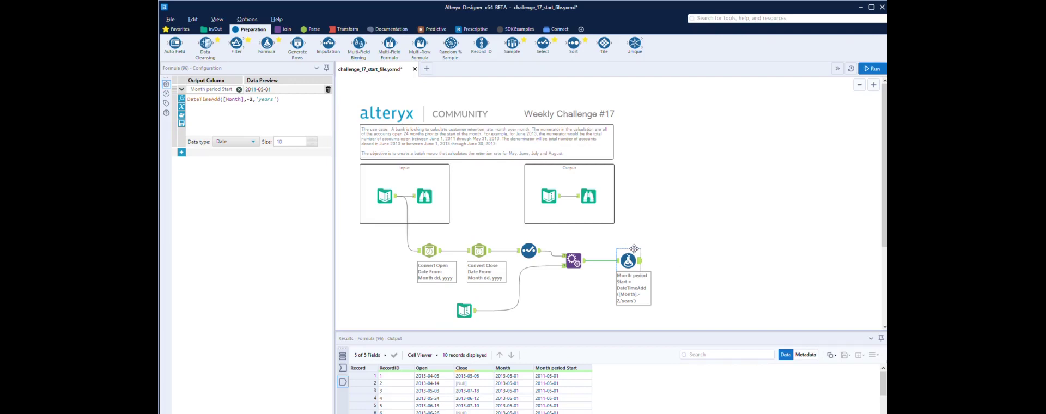
Paste a copy of the Formula tool, connect it after the original, and make its output a new column named month period End
{"action": "key", "text": "ctrl+v"}
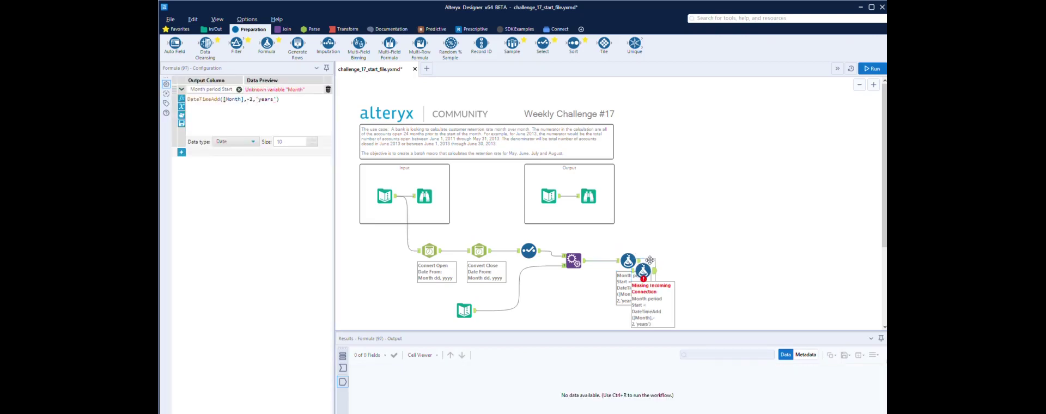
{"action": "left_click_drag", "start_coordinate": [648, 263], "coordinate": [678, 253]}
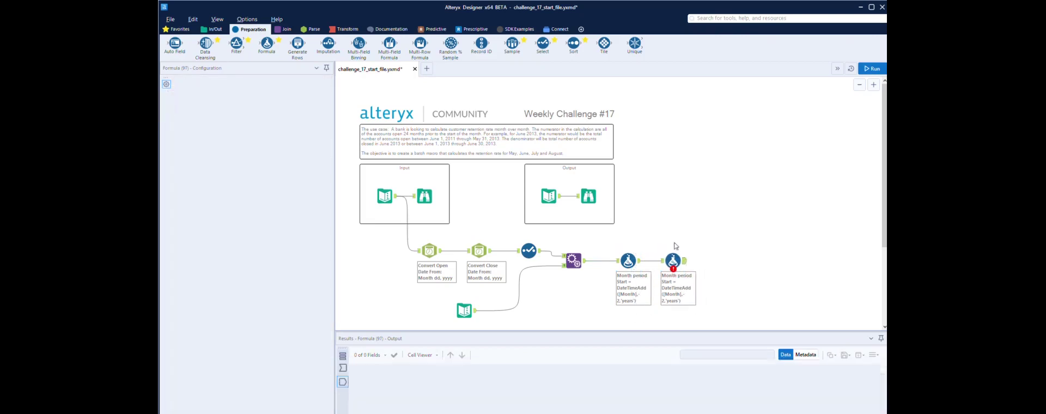
{"action": "left_click", "coordinate": [237, 89]}
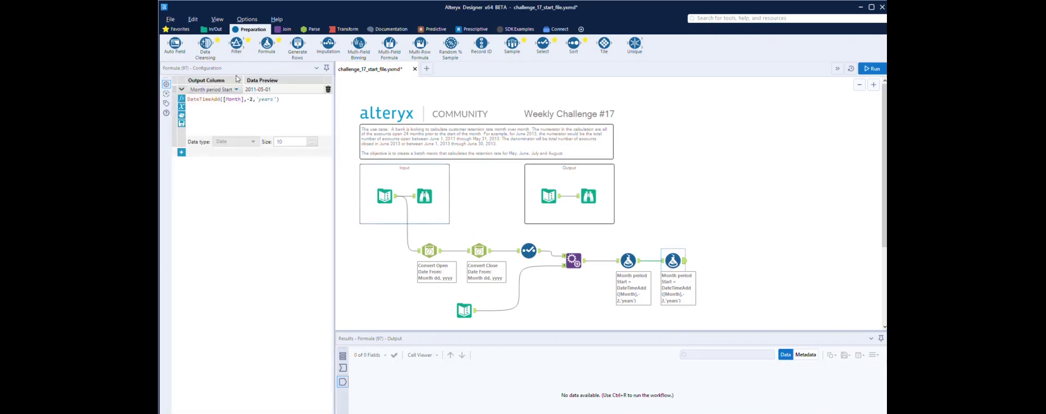
{"action": "left_click", "coordinate": [221, 88]}
{"action": "type", "text": "month peri"}
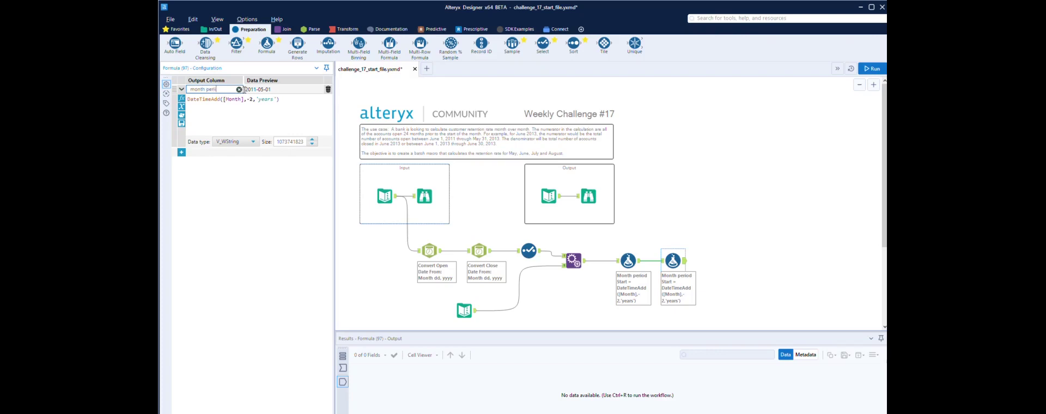
{"action": "type", "text": "od End"}
Change the month period End expression to DateTimeAdd([Month],-1,'days')
{"action": "left_click", "coordinate": [254, 98]}
{"action": "key", "text": "BackSpace"}
{"action": "key", "text": "BackSpace"}
{"action": "type", "text": "1"}
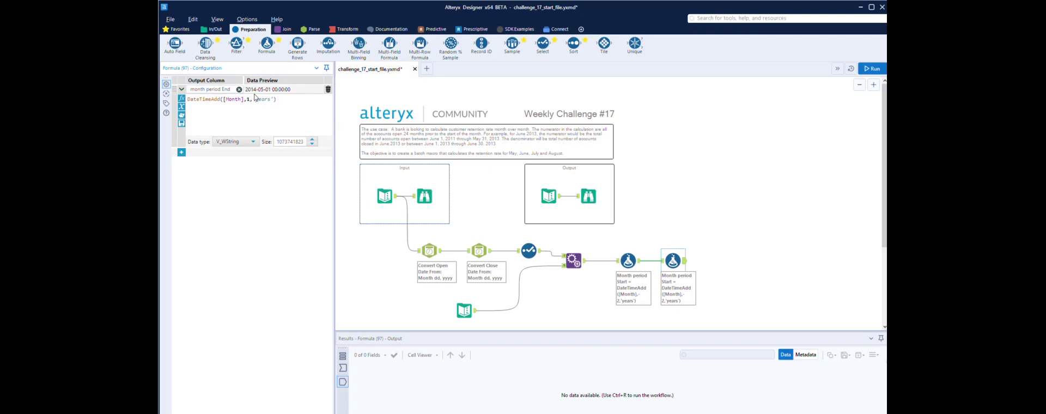
{"action": "double_click", "coordinate": [272, 97]}
{"action": "key", "text": "BackSpace"}
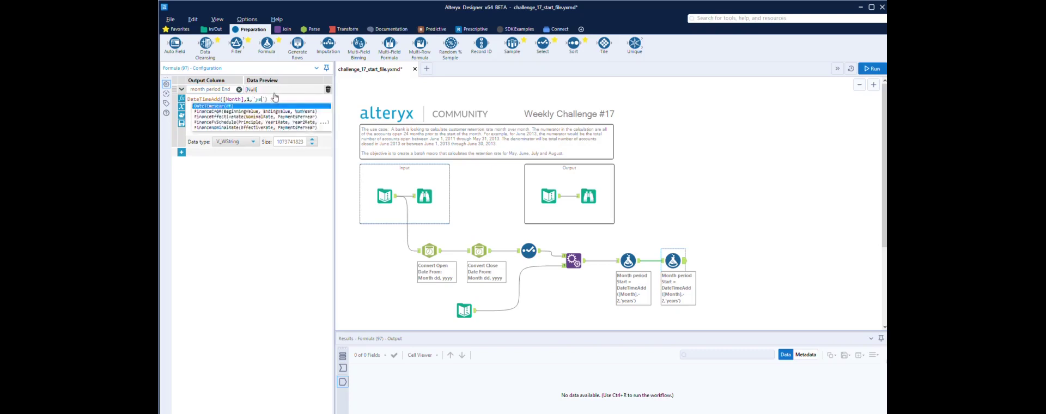
{"action": "type", "text": "days"}
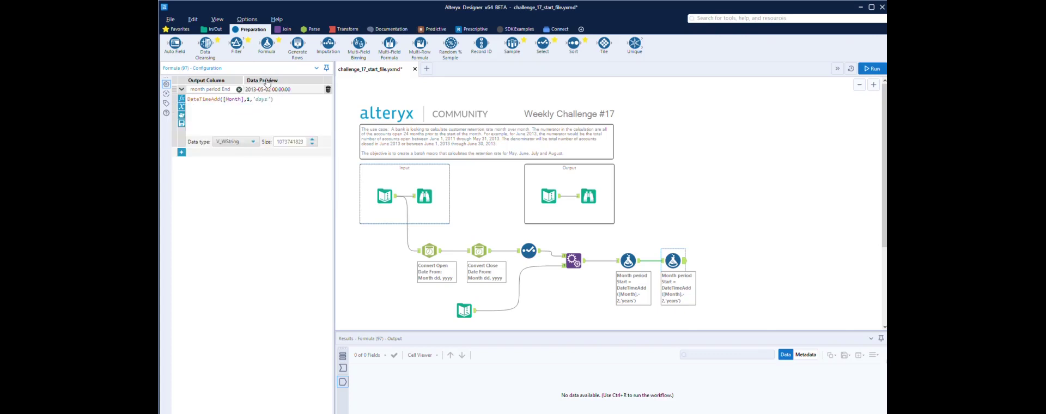
{"action": "left_click", "coordinate": [246, 98]}
{"action": "type", "text": "-"}
Set the data type of month period End to Date and apply the configuration
{"action": "left_click", "coordinate": [252, 141]}
{"action": "scroll", "coordinate": [252, 178], "scroll_direction": "down", "scroll_amount": 5}
{"action": "left_click", "coordinate": [245, 197]}
{"action": "left_click", "coordinate": [757, 267]}
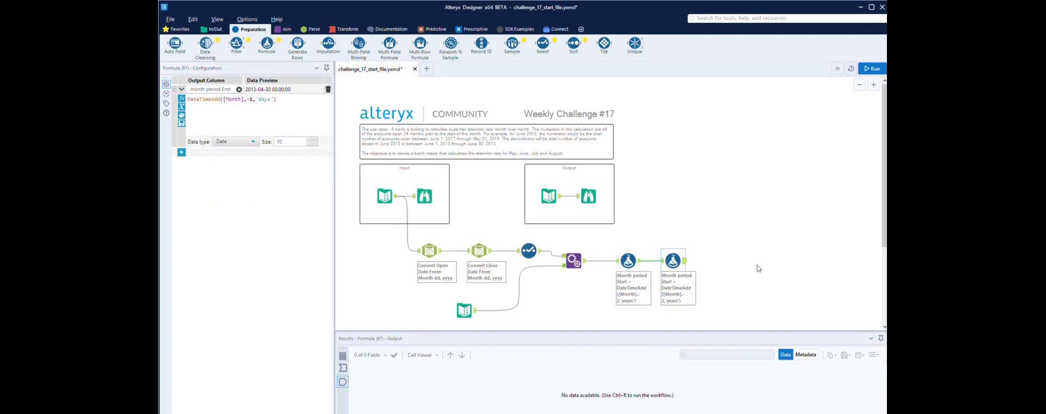
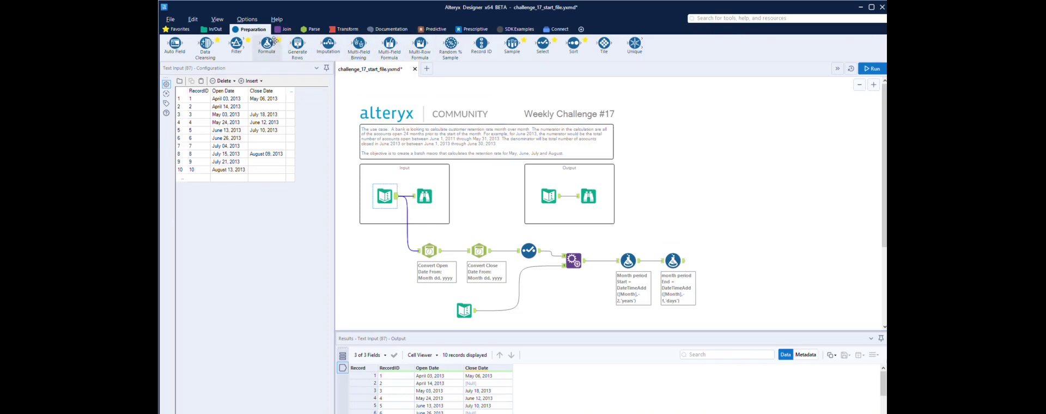
Add a third Formula tool after the month period End formula with a new output column named Open Count
{"action": "left_click_drag", "start_coordinate": [267, 42], "coordinate": [725, 260]}
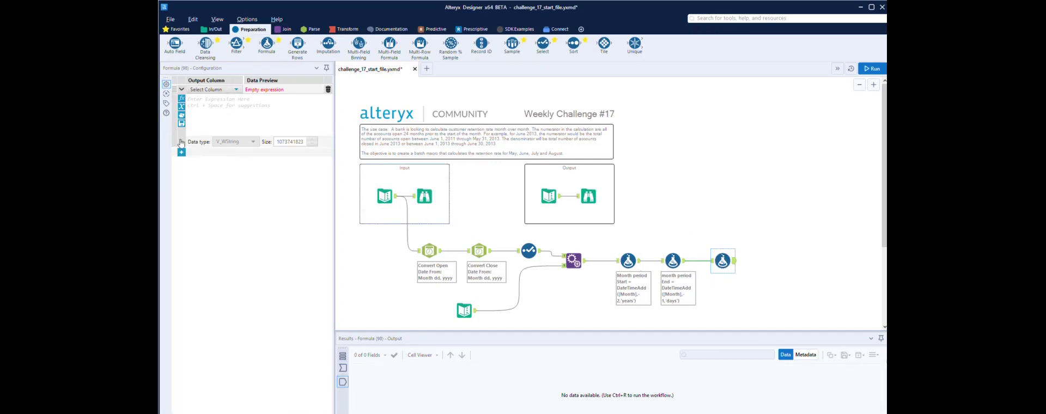
{"action": "left_click", "coordinate": [221, 89]}
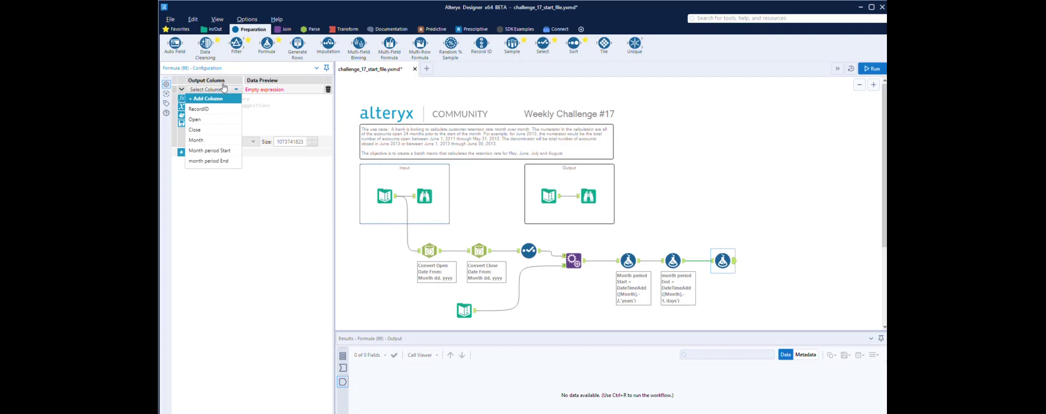
{"action": "left_click", "coordinate": [223, 88]}
{"action": "type", "text": "Open Count"}
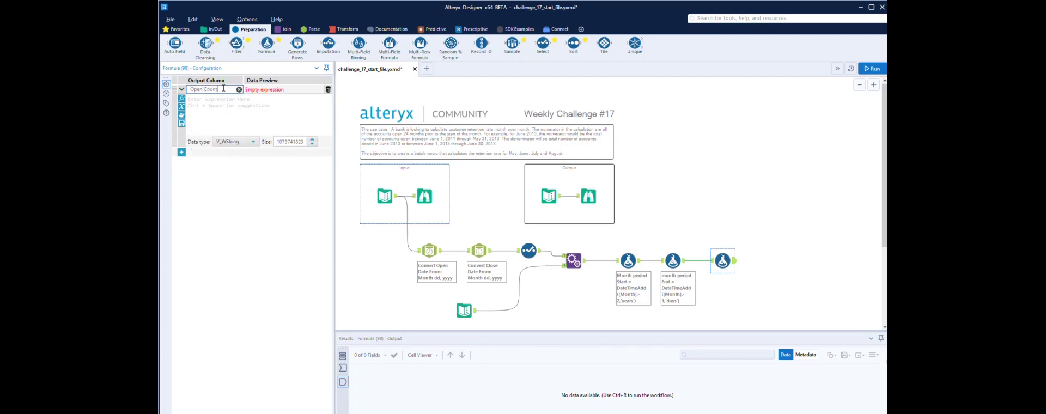
{"action": "key", "text": "Tab"}
Insert an IF THEN ELSE expression for Open Count with the condition [Open]>[Month period Start]
{"action": "left_click", "coordinate": [181, 99]}
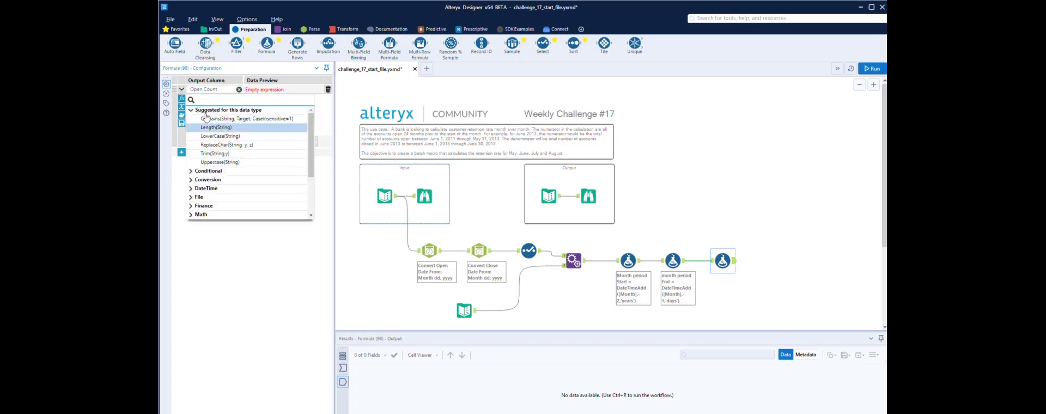
{"action": "left_click", "coordinate": [198, 170]}
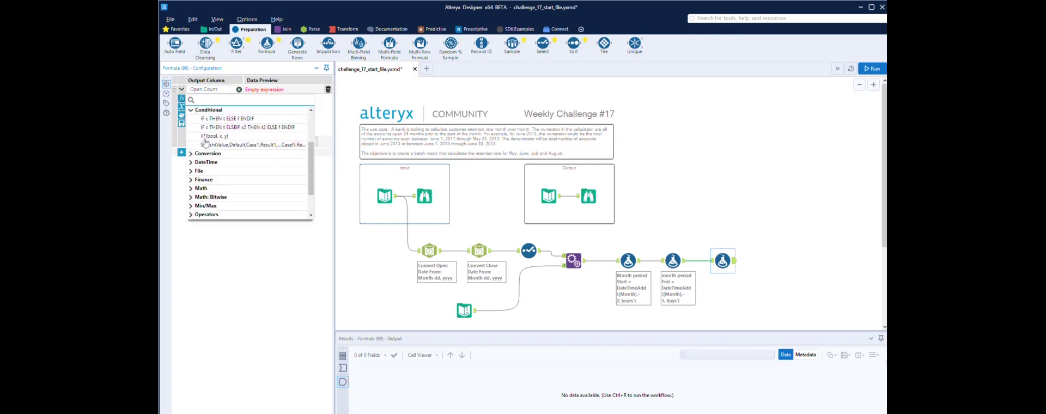
{"action": "left_click", "coordinate": [226, 118]}
{"action": "key", "text": "BackSpace"}
{"action": "type", "text": "["}
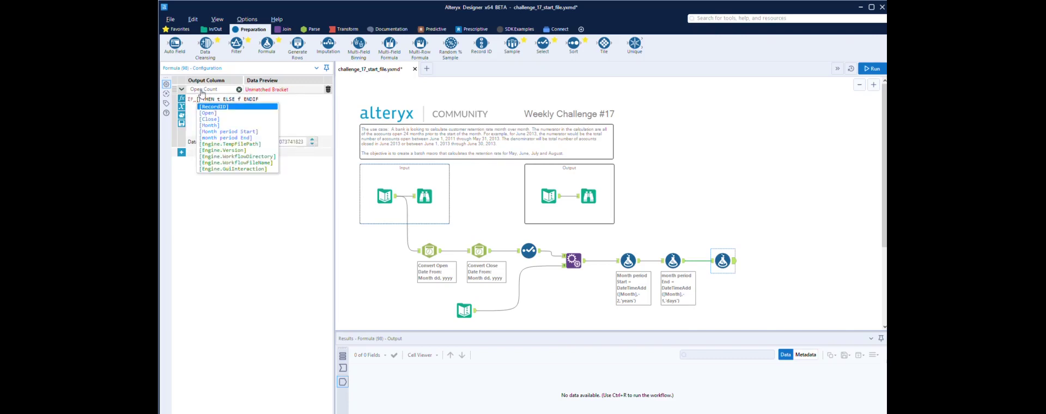
{"action": "type", "text": "Open]"}
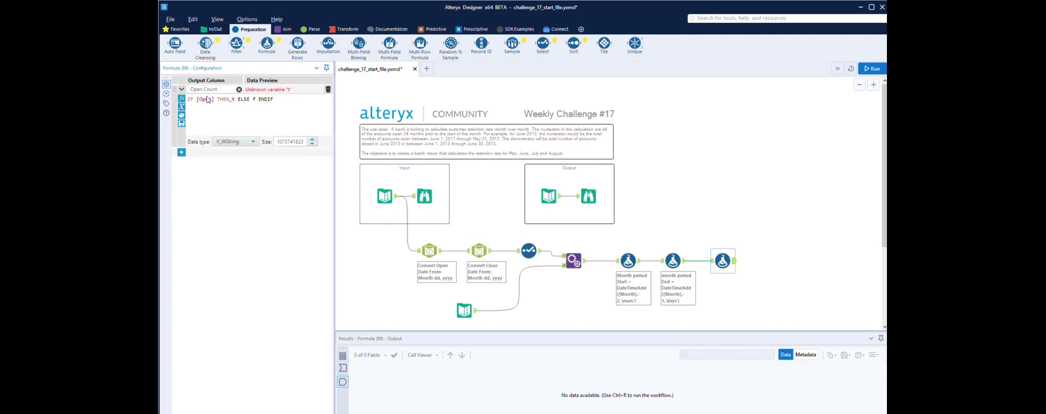
{"action": "type", "text": "."}
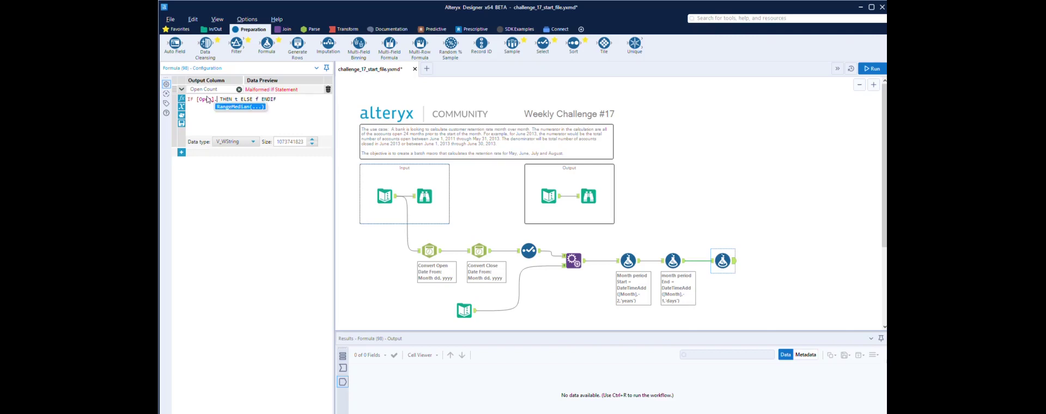
{"action": "key", "text": "BackSpace"}
{"action": "type", "text": ">"}
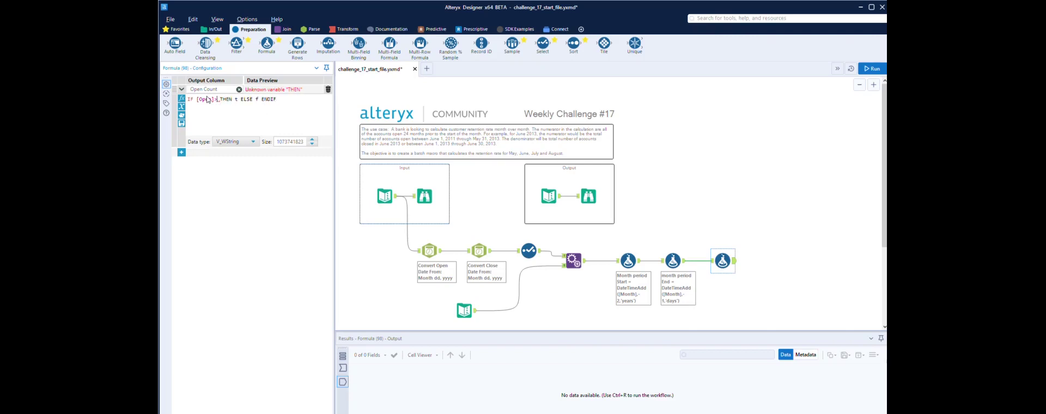
{"action": "type", "text": "["}
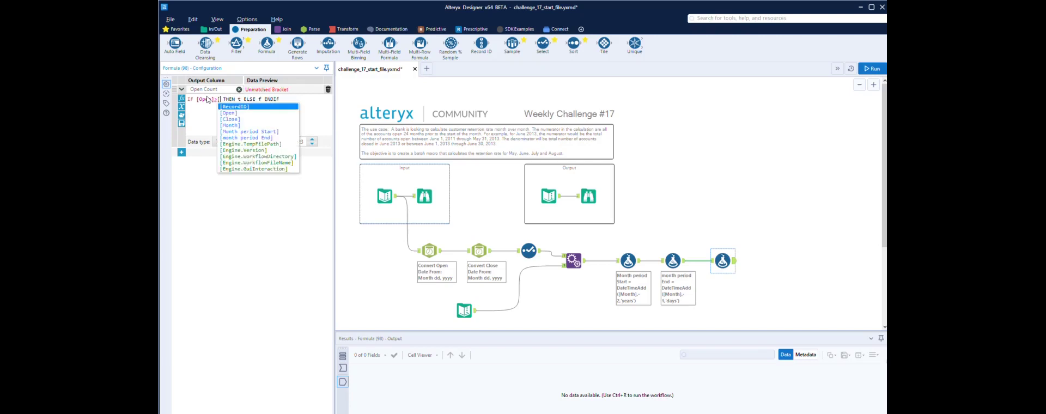
{"action": "type", "text": "M"}
{"action": "left_click", "coordinate": [245, 114]}
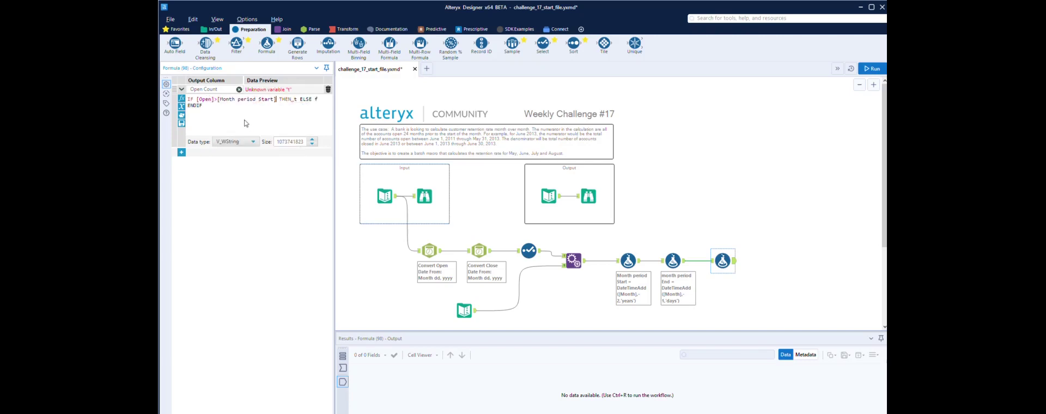
Extend the Open Count condition with and [Open]<[month period End]
{"action": "type", "text": "and [op"}
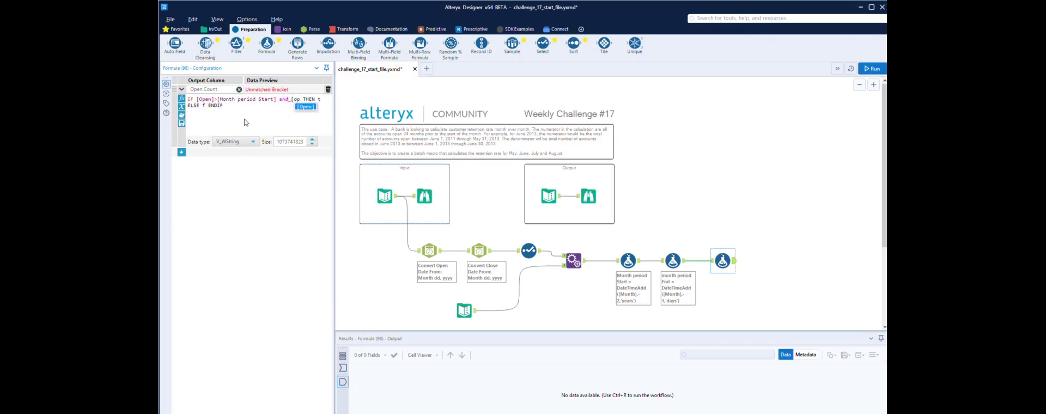
{"action": "left_click", "coordinate": [305, 106]}
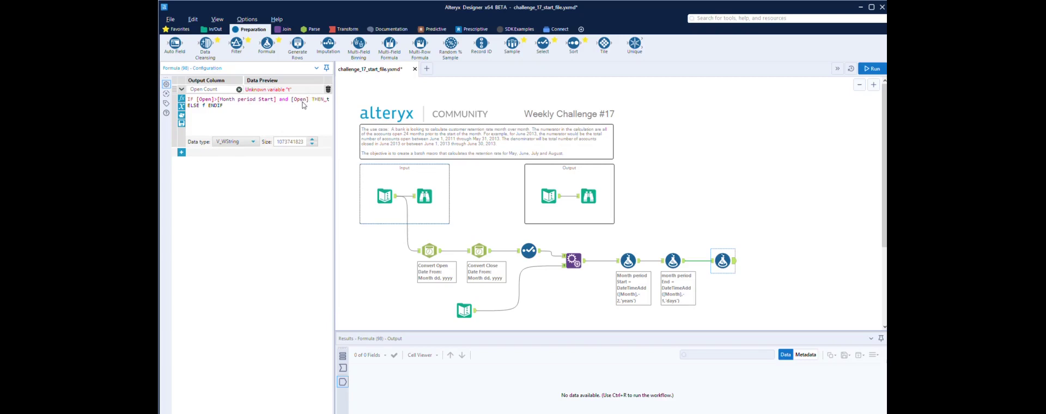
{"action": "type", "text": "< ["}
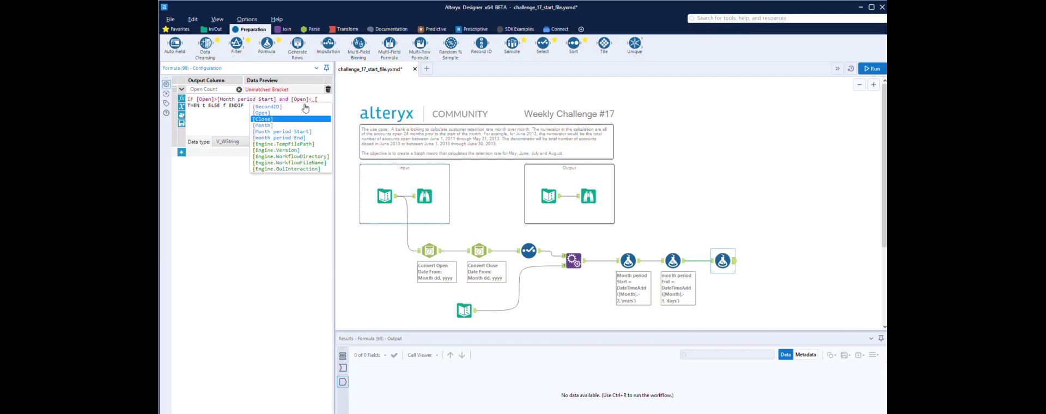
{"action": "key", "text": "Down"}
{"action": "key", "text": "Down"}
{"action": "key", "text": "Down"}
{"action": "key", "text": "Return"}
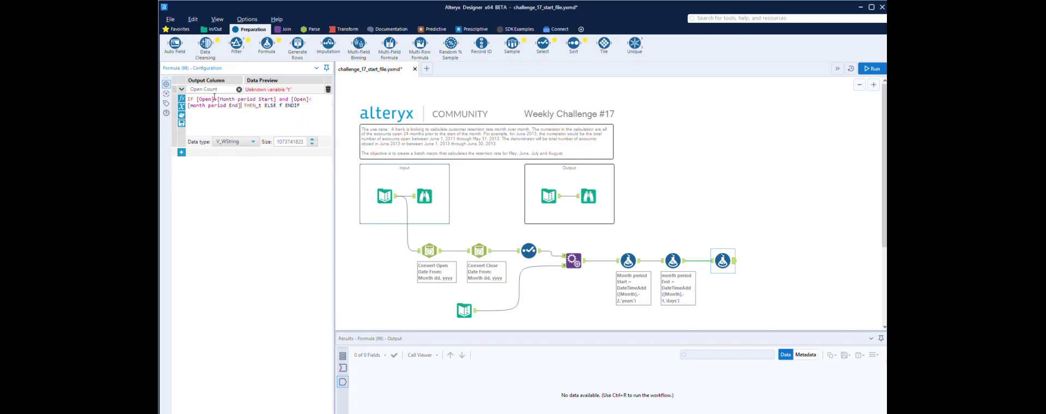
Make the Open Count expression return 1 when the condition is true and 0 otherwise
{"action": "double_click", "coordinate": [261, 105]}
{"action": "type", "text": "1"}
{"action": "key", "text": "Right"}
{"action": "key", "text": "Right"}
{"action": "key", "text": "Right"}
{"action": "key", "text": "Right"}
{"action": "key", "text": "Right"}
{"action": "key", "text": "Right"}
{"action": "key", "text": "Right"}
{"action": "key", "text": "BackSpace"}
{"action": "type", "text": "0"}
Set the data type of Open Count to Int32 and run the workflow
{"action": "left_click", "coordinate": [252, 141]}
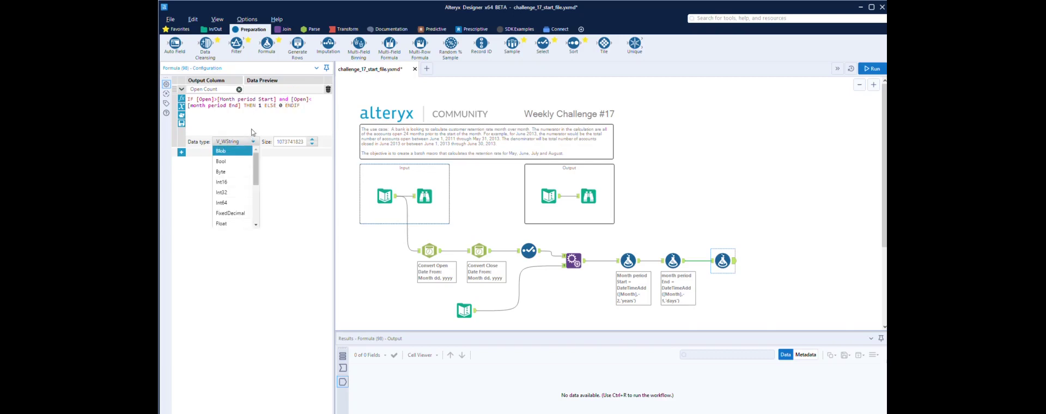
{"action": "left_click", "coordinate": [235, 192]}
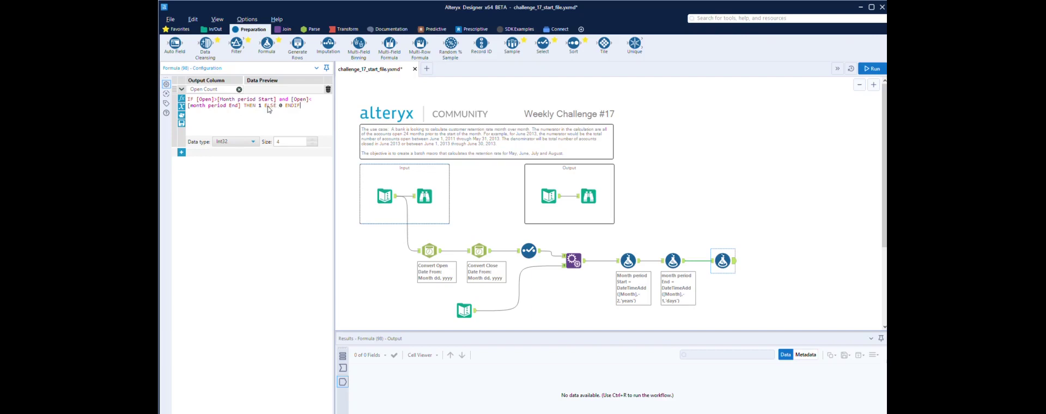
{"action": "left_click", "coordinate": [630, 194]}
{"action": "key", "text": "ctrl+r"}
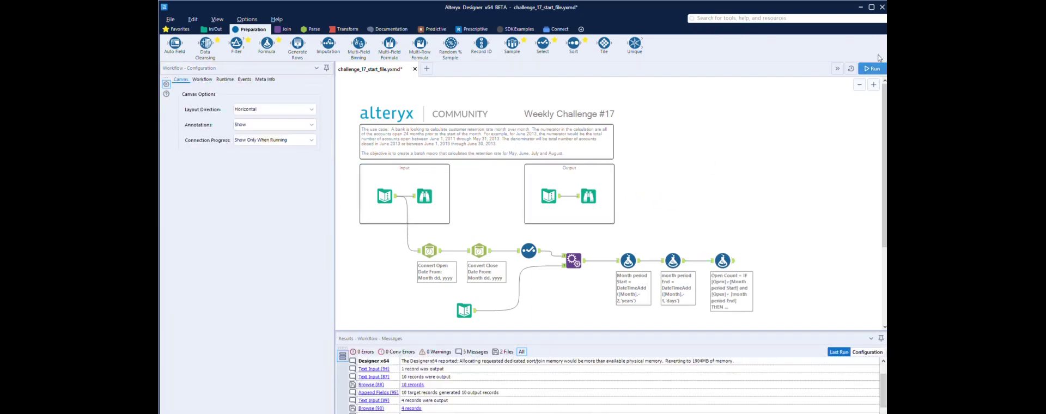
Check the Open Count values in the formula results against the expected output table
{"action": "left_click", "coordinate": [729, 254]}
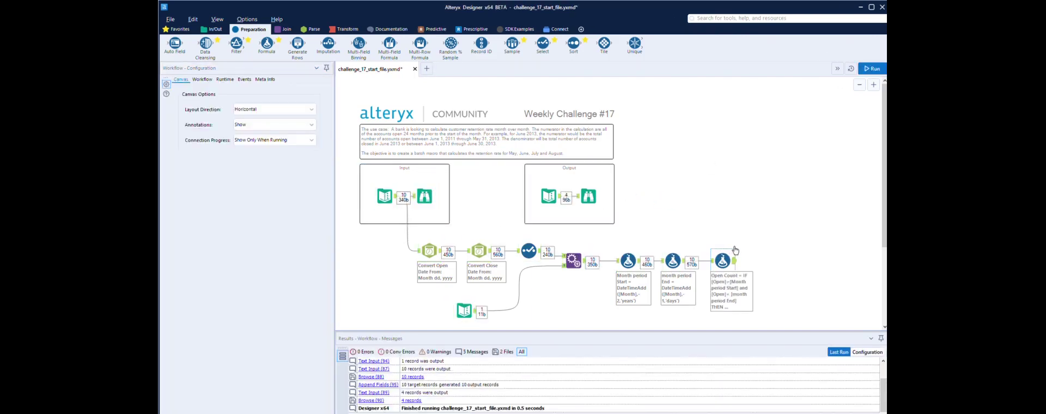
{"action": "scroll", "coordinate": [659, 367], "scroll_direction": "down", "scroll_amount": 2}
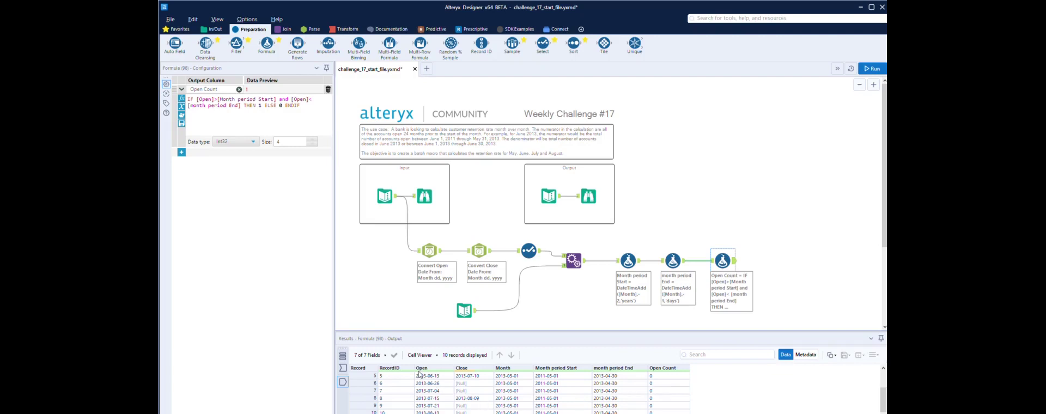
{"action": "scroll", "coordinate": [658, 388], "scroll_direction": "up", "scroll_amount": 2}
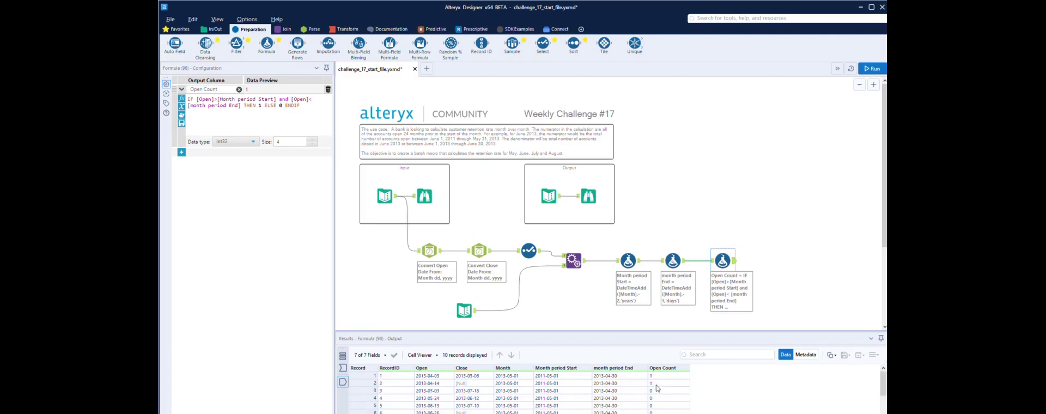
{"action": "left_click", "coordinate": [557, 195]}
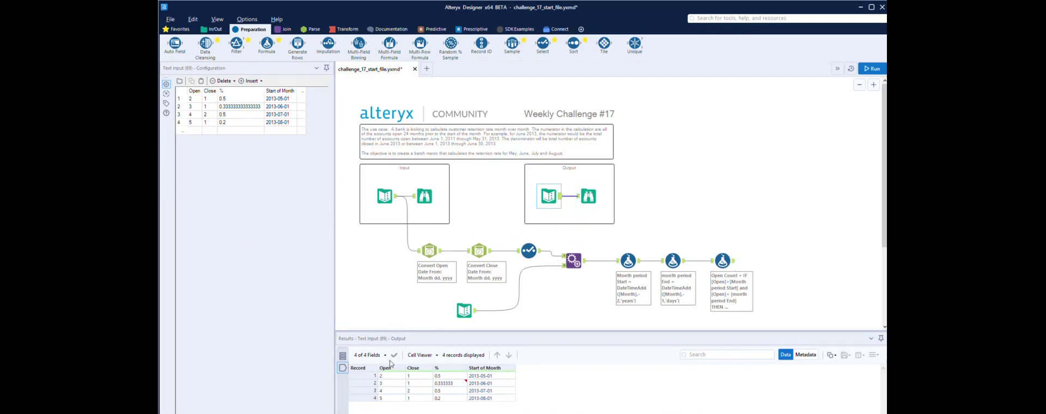
{"action": "left_click", "coordinate": [734, 248]}
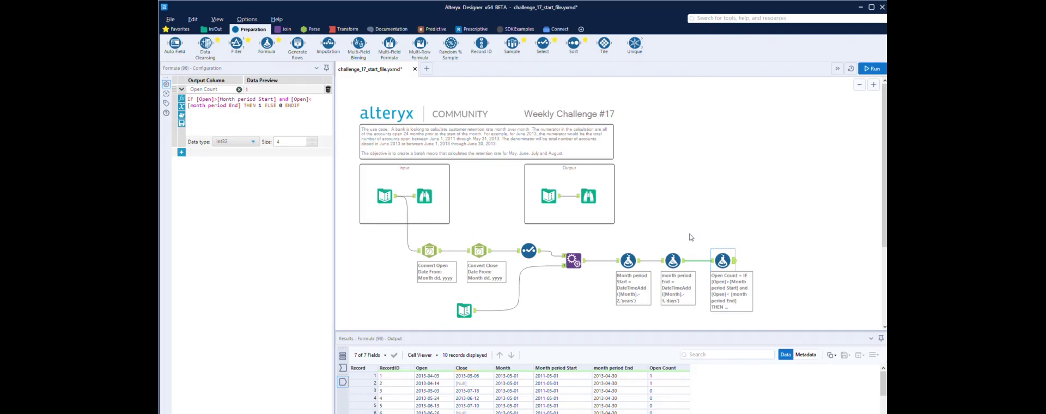
Add a Formula tool after the Open Count formula with a new output column named Month End Period
{"action": "left_click_drag", "start_coordinate": [267, 44], "coordinate": [778, 261]}
{"action": "left_click", "coordinate": [218, 89]}
{"action": "left_click", "coordinate": [219, 96]}
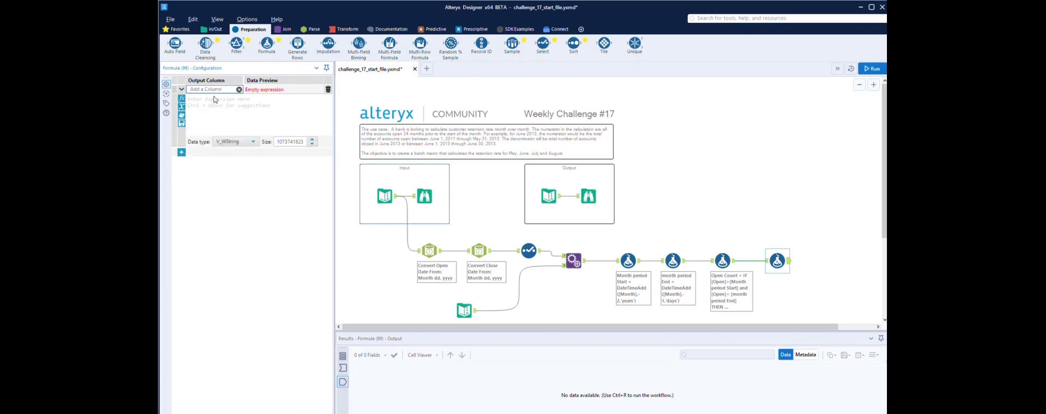
{"action": "type", "text": "Close Count"}
{"action": "left_click", "coordinate": [222, 94]}
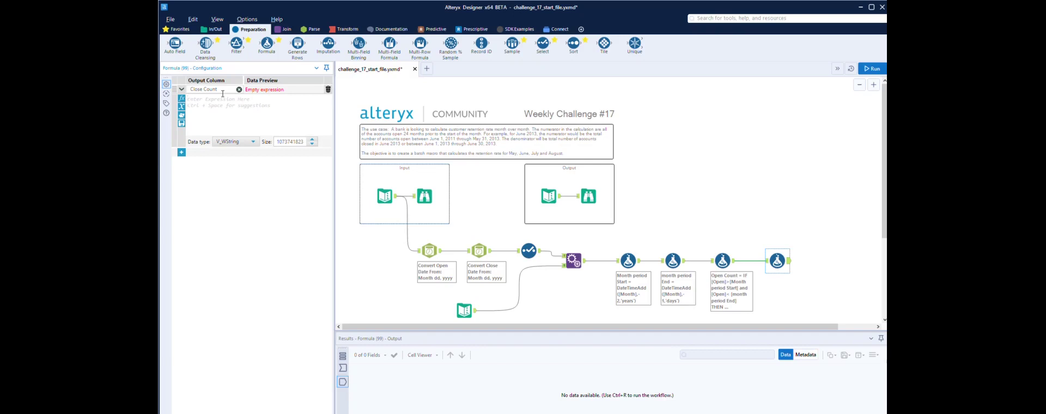
{"action": "left_click", "coordinate": [222, 89]}
{"action": "key", "text": "ctrl+a"}
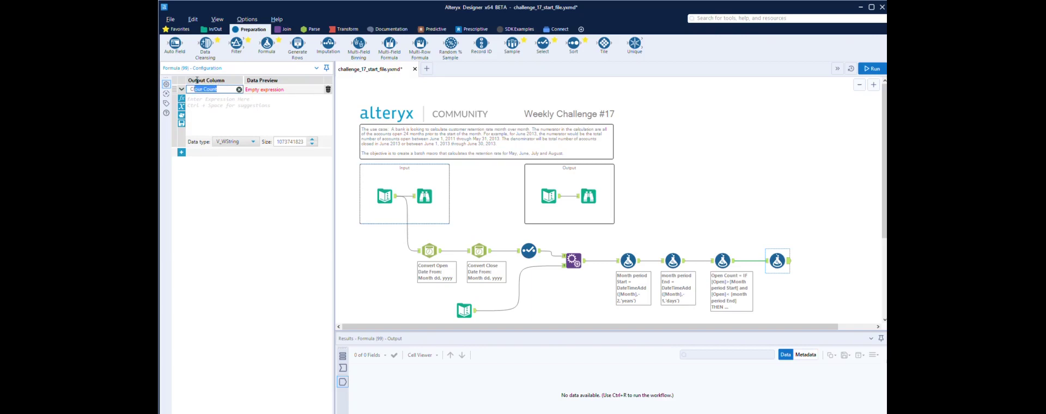
{"action": "type", "text": "Month End Period"}
{"action": "left_click", "coordinate": [195, 92]}
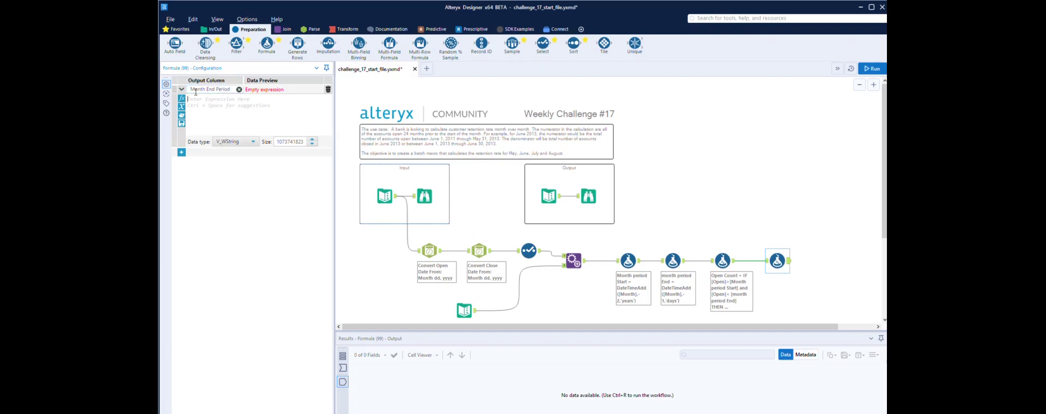
Enter the Month End Period expression DateTimeAdd([Month],1,'Months')
{"action": "type", "text": "D"}
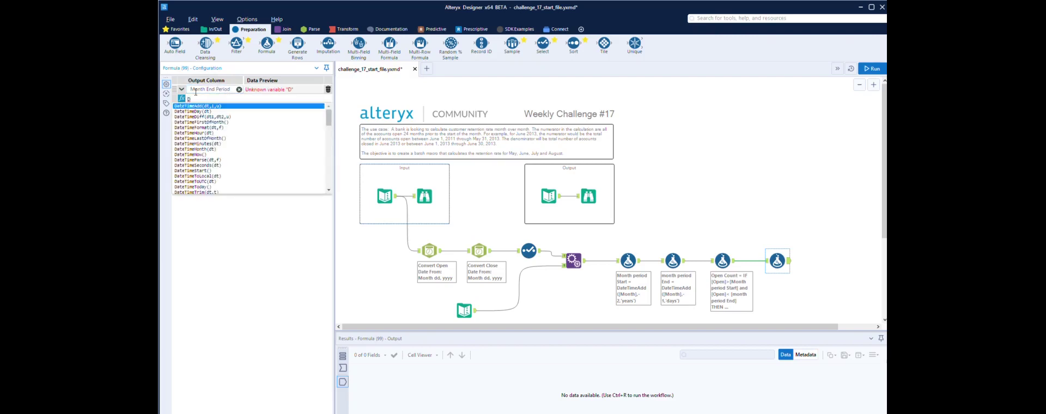
{"action": "key", "text": "Return"}
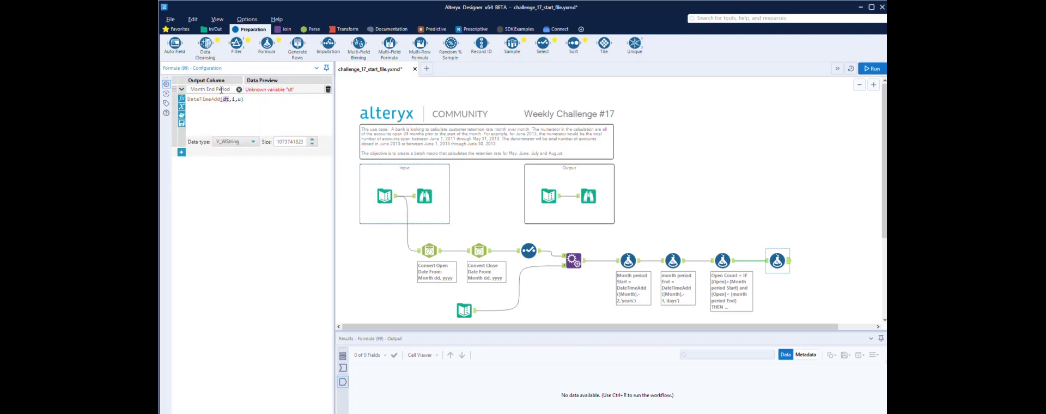
{"action": "type", "text": "["}
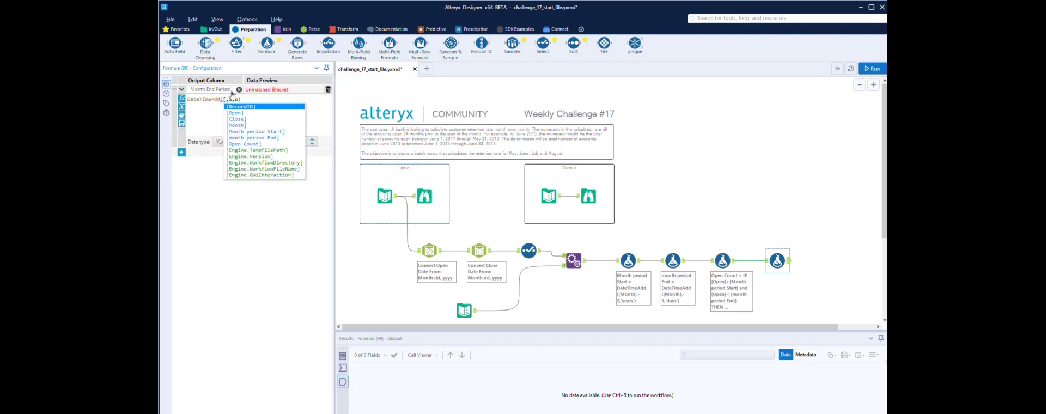
{"action": "key", "text": "Return"}
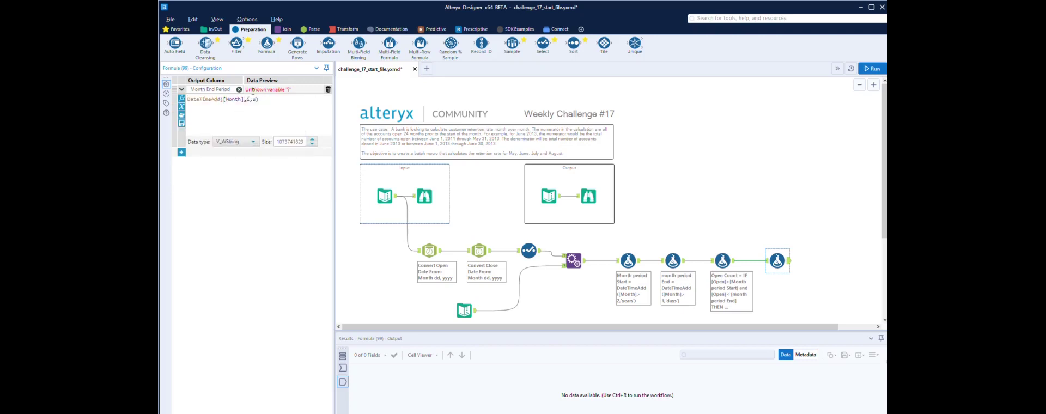
{"action": "type", "text": "1"}
{"action": "key", "text": "BackSpace"}
{"action": "type", "text": "'mont"}
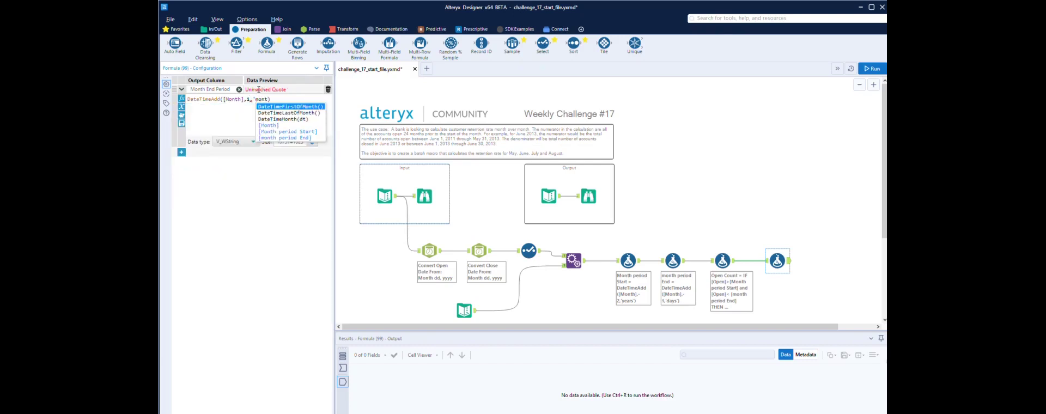
{"action": "key", "text": "BackSpace"}
{"action": "key", "text": "BackSpace"}
{"action": "key", "text": "BackSpace"}
{"action": "key", "text": "BackSpace"}
{"action": "type", "text": "Months'"}
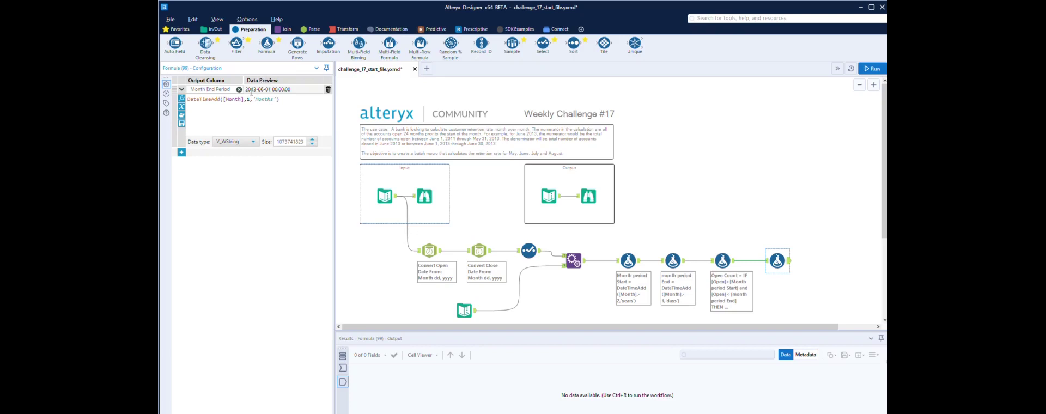
Set the data type of Month End Period to Date and add a second expression that updates the same column
{"action": "left_click", "coordinate": [251, 141]}
{"action": "left_click_drag", "start_coordinate": [255, 157], "coordinate": [257, 200]}
{"action": "left_click", "coordinate": [246, 191]}
{"action": "left_click", "coordinate": [182, 153]}
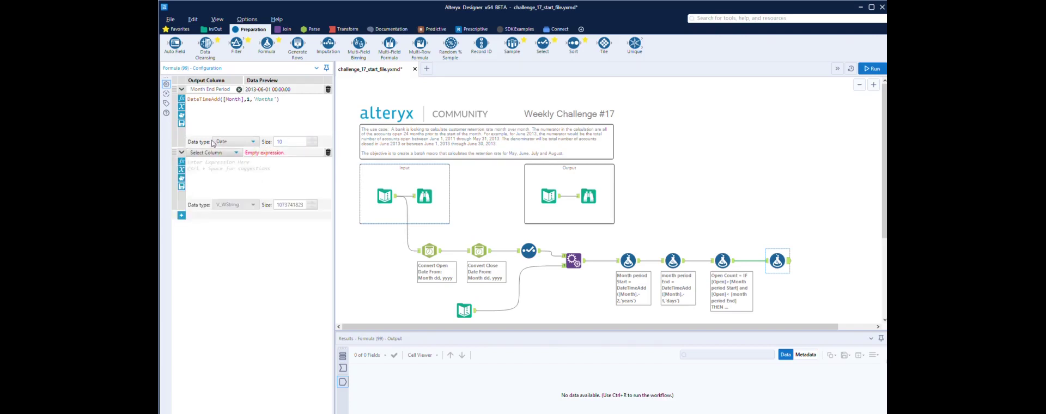
{"action": "left_click", "coordinate": [213, 152]}
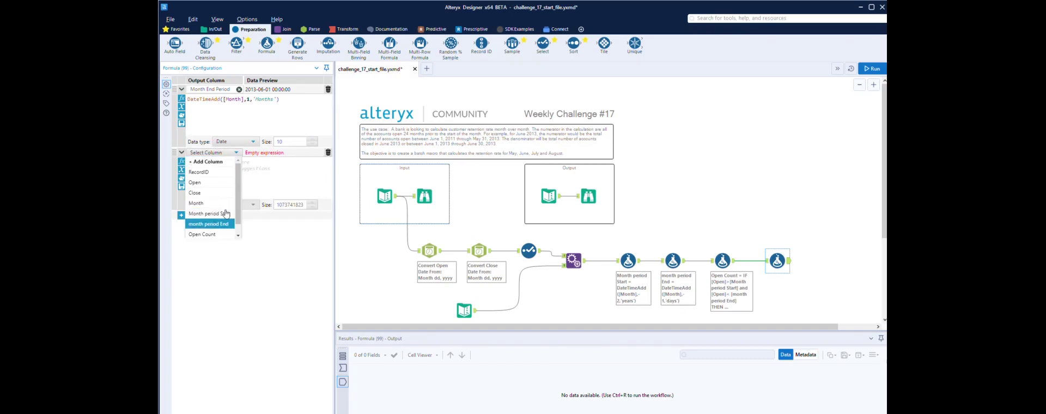
{"action": "scroll", "coordinate": [225, 218], "scroll_direction": "down", "scroll_amount": 1}
{"action": "left_click", "coordinate": [218, 233]}
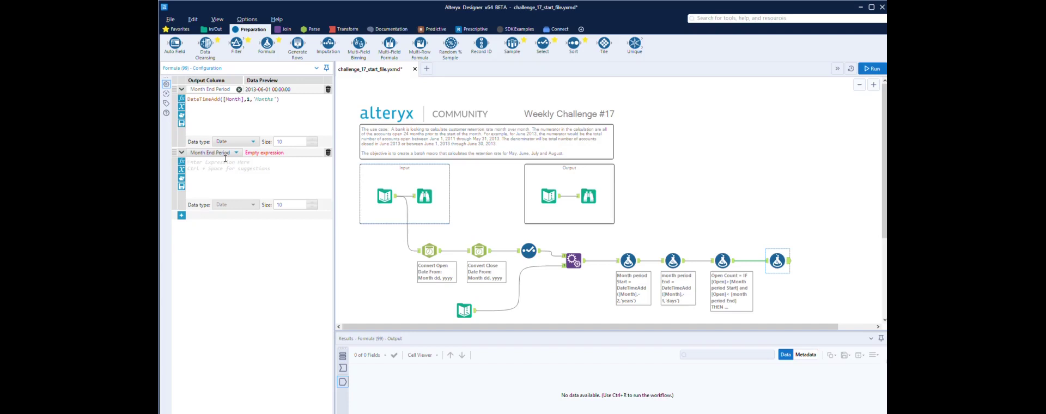
Enter DateTimeAdd([Month End Period],-1,'days') as the second Month End Period expression
{"action": "left_click", "coordinate": [225, 160]}
{"action": "type", "text": "dat"}
{"action": "key", "text": "Return"}
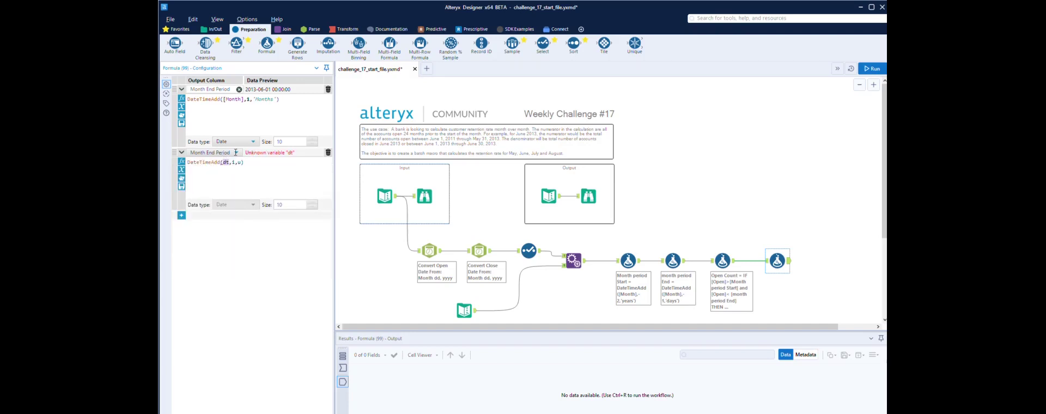
{"action": "type", "text": "mo"}
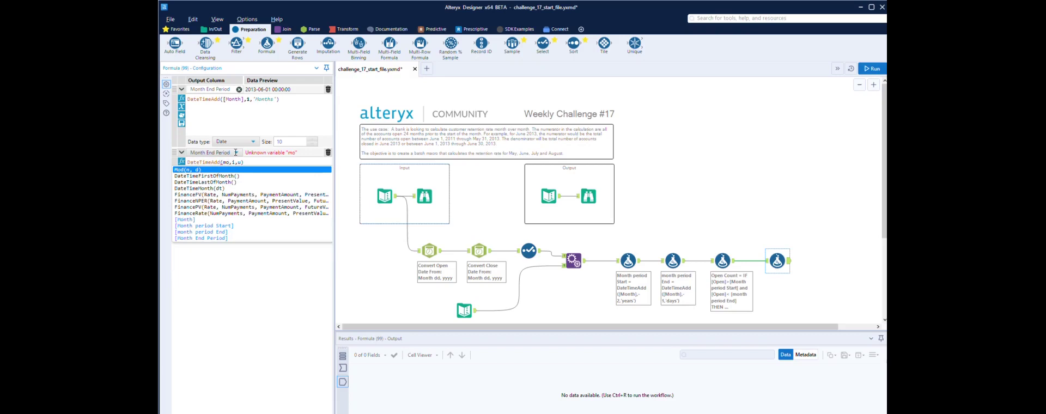
{"action": "double_click", "coordinate": [218, 237]}
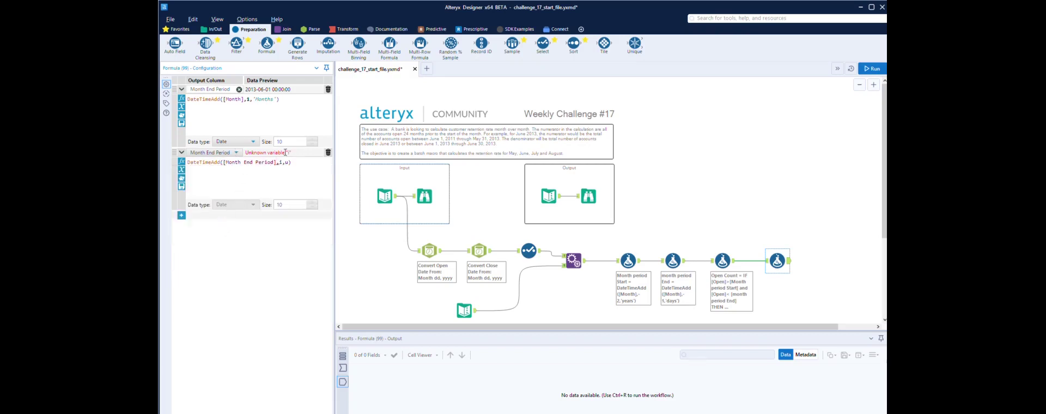
{"action": "double_click", "coordinate": [281, 162]}
{"action": "type", "text": "-1"}
{"action": "double_click", "coordinate": [291, 162]}
{"action": "type", "text": "'days'"}
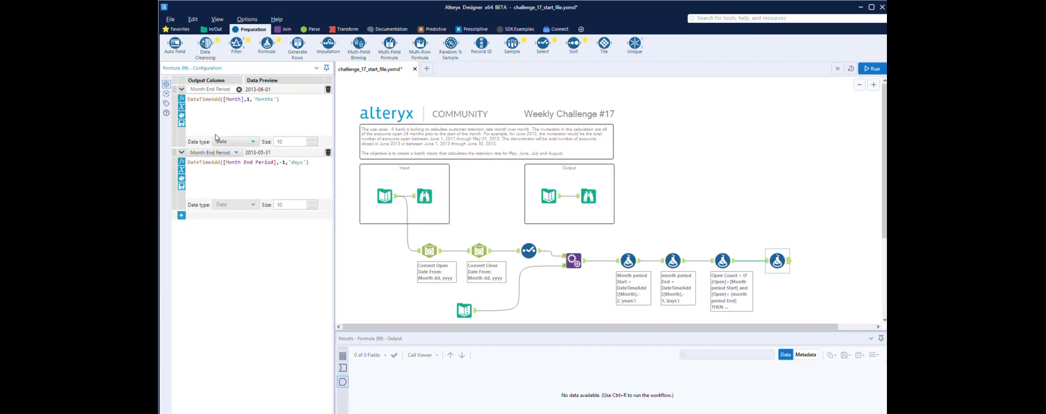
{"action": "left_click", "coordinate": [820, 282]}
{"action": "key", "text": "ctrl+r"}
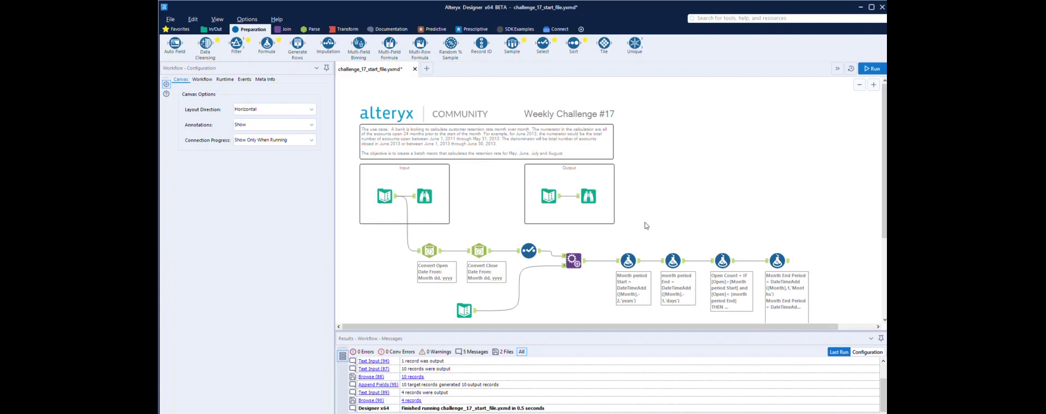
Add another Formula tool after the Month End Period formula with a new output column named Close month
{"action": "left_click_drag", "start_coordinate": [268, 44], "coordinate": [825, 250]}
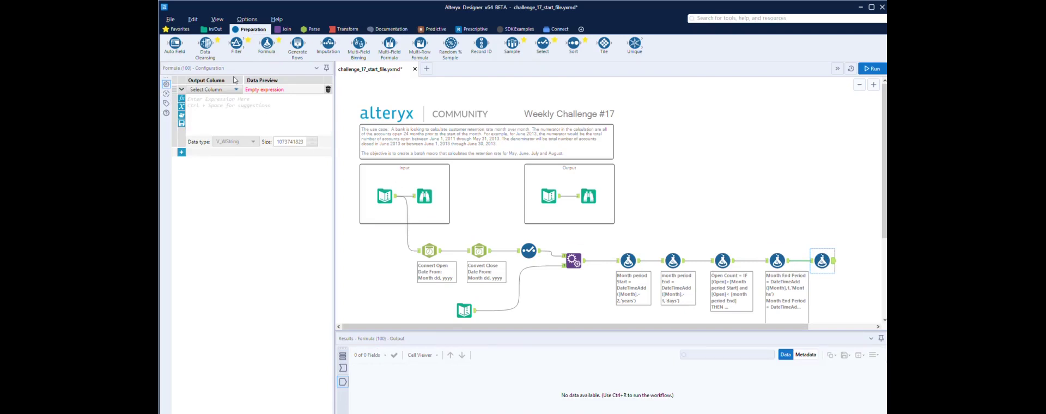
{"action": "left_click", "coordinate": [236, 90]}
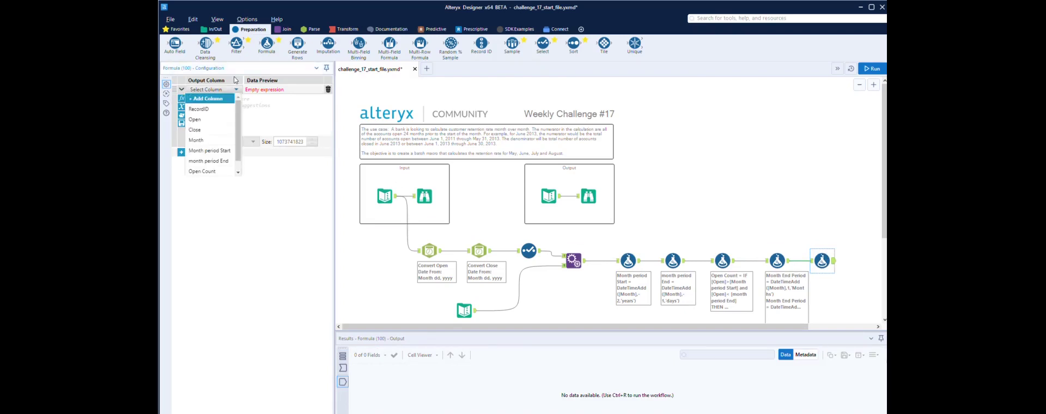
{"action": "left_click", "coordinate": [222, 88]}
{"action": "type", "text": "Close month"}
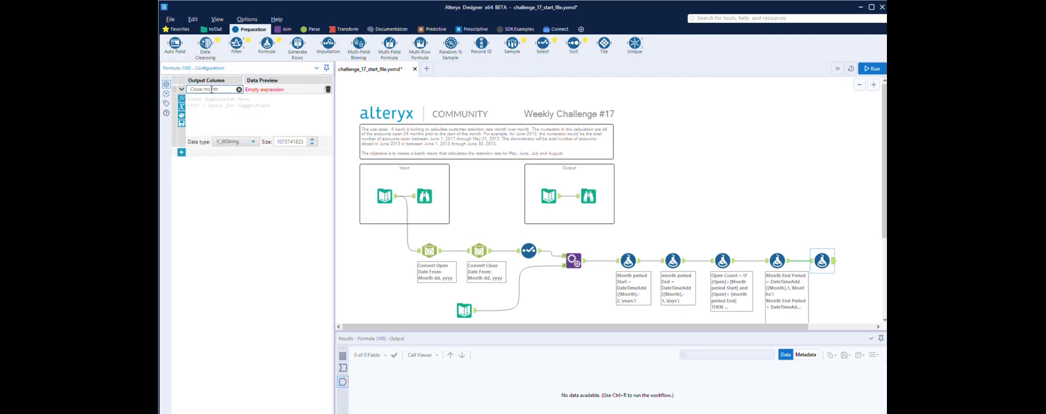
{"action": "key", "text": "Tab"}
Insert an IF THEN ELSE expression for Close month with the condition [Close] > [Month]
{"action": "type", "text": "if"}
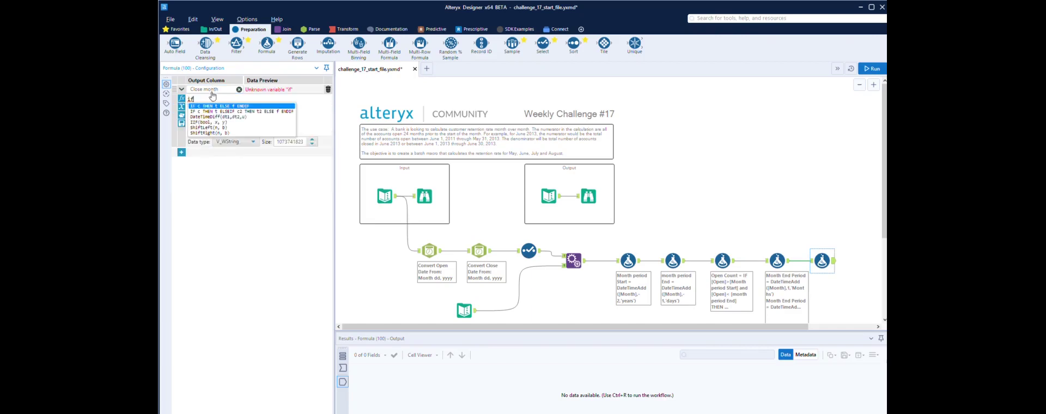
{"action": "key", "text": "Return"}
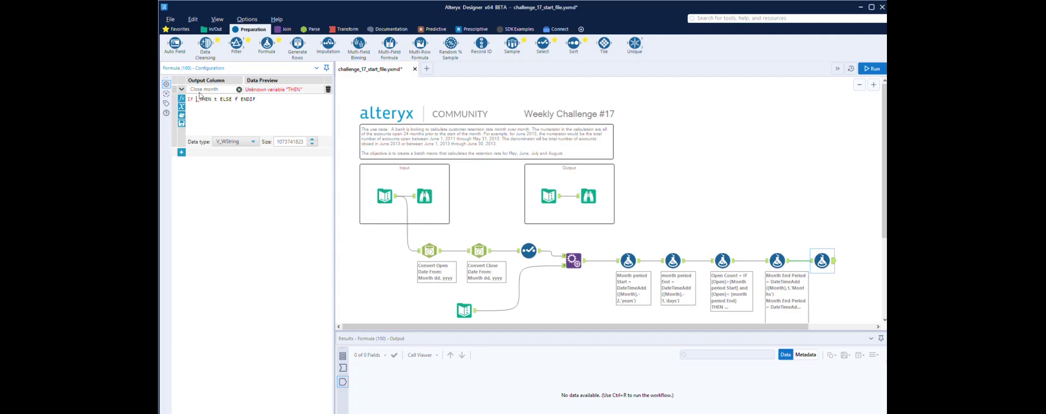
{"action": "type", "text": "["}
{"action": "key", "text": "Down"}
{"action": "key", "text": "Down"}
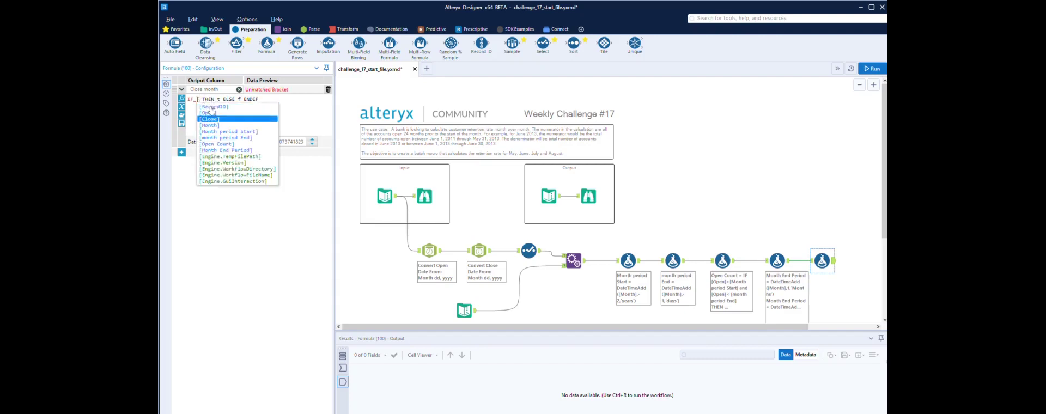
{"action": "key", "text": "Return"}
{"action": "type", "text": ">"}
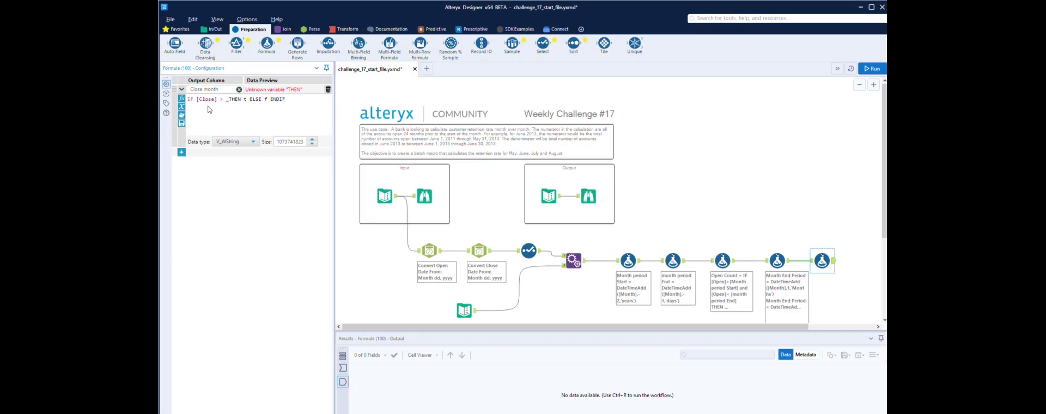
{"action": "type", "text": "["}
{"action": "type", "text": "M"}
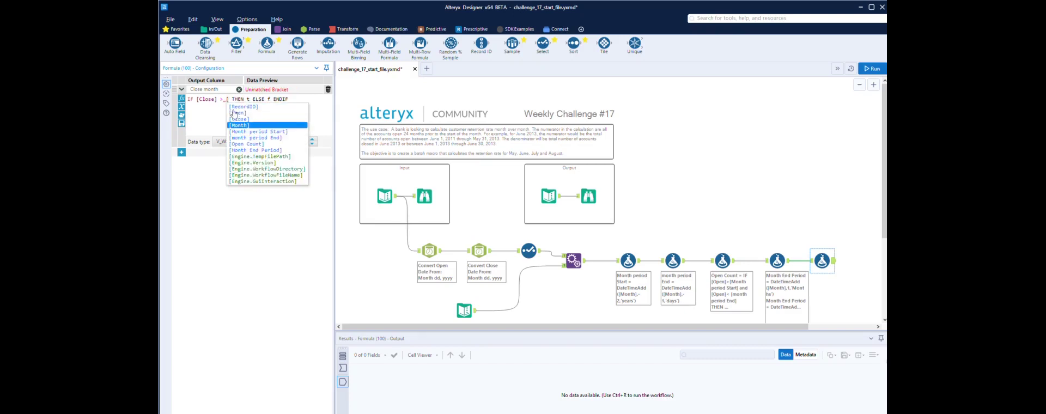
{"action": "key", "text": "Return"}
Extend the Close month condition with and [Close] < [Month End Period]
{"action": "type", "text": "and "}
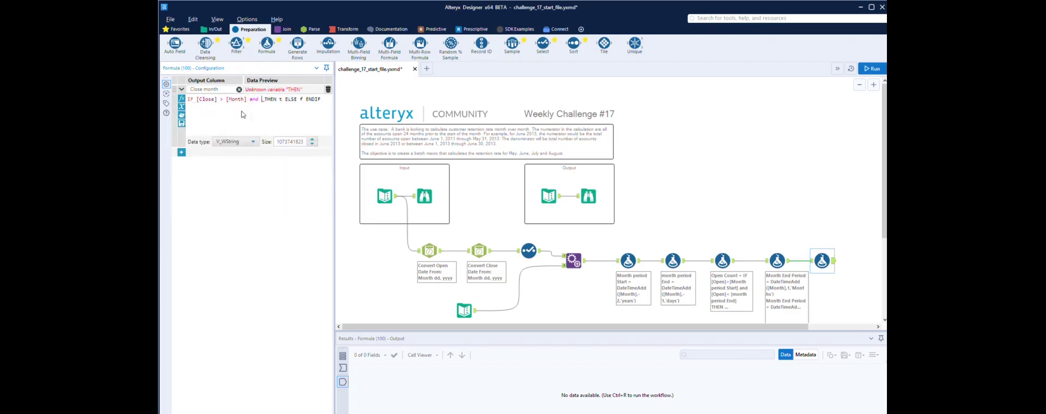
{"action": "type", "text": "[cl"}
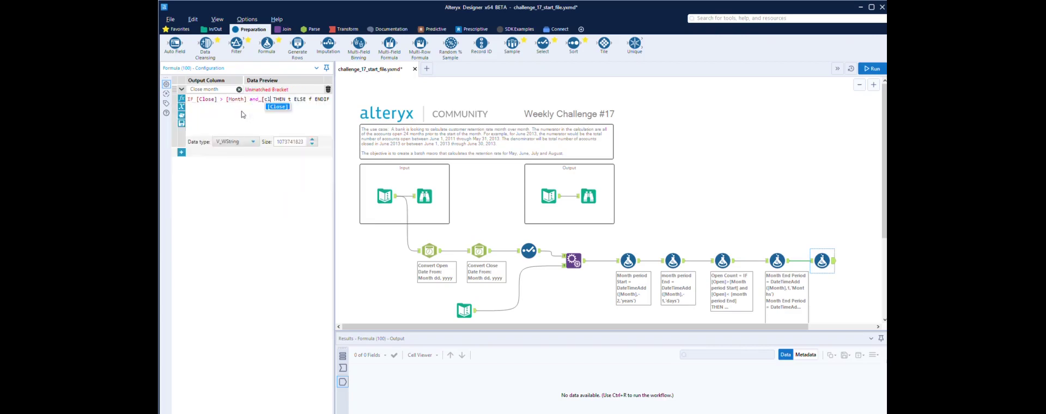
{"action": "key", "text": "Return"}
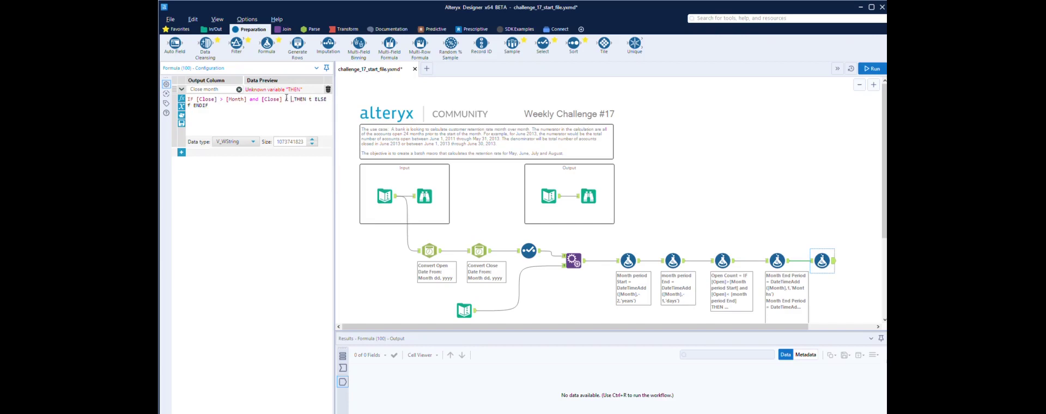
{"action": "type", "text": "["}
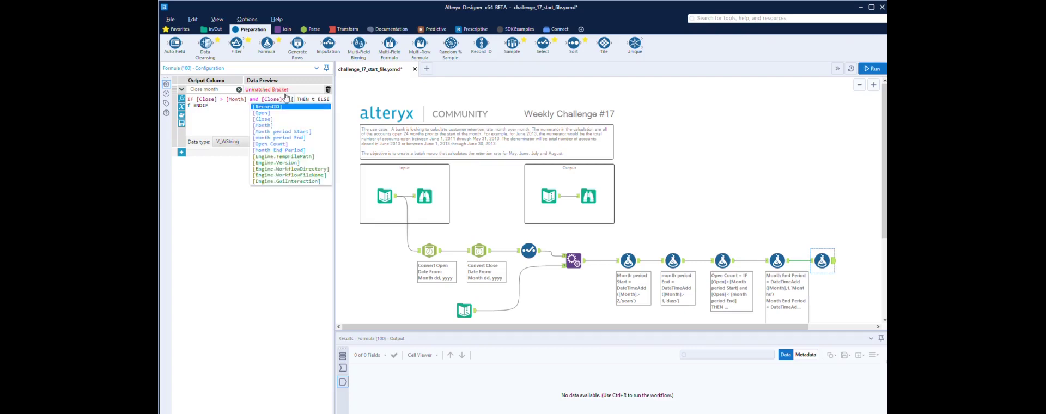
{"action": "key", "text": "Down"}
{"action": "key", "text": "Down"}
{"action": "key", "text": "Down"}
{"action": "key", "text": "Down"}
{"action": "key", "text": "Down"}
{"action": "key", "text": "Down"}
{"action": "key", "text": "Down"}
{"action": "key", "text": "Return"}
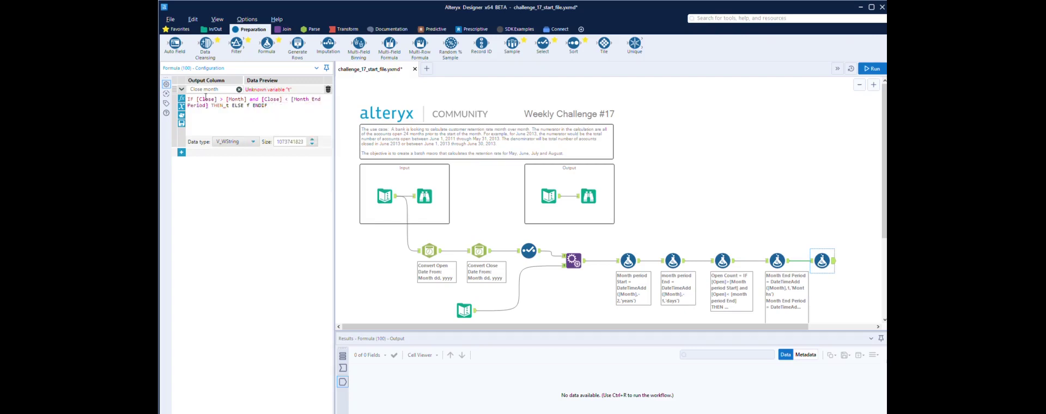
Make the Close month expression return 1 when true and 0 otherwise, with data type Int32
{"action": "key", "text": "Delete"}
{"action": "type", "text": "1"}
{"action": "key", "text": "Delete"}
{"action": "type", "text": "0"}
{"action": "left_click", "coordinate": [240, 142]}
{"action": "left_click", "coordinate": [236, 178]}
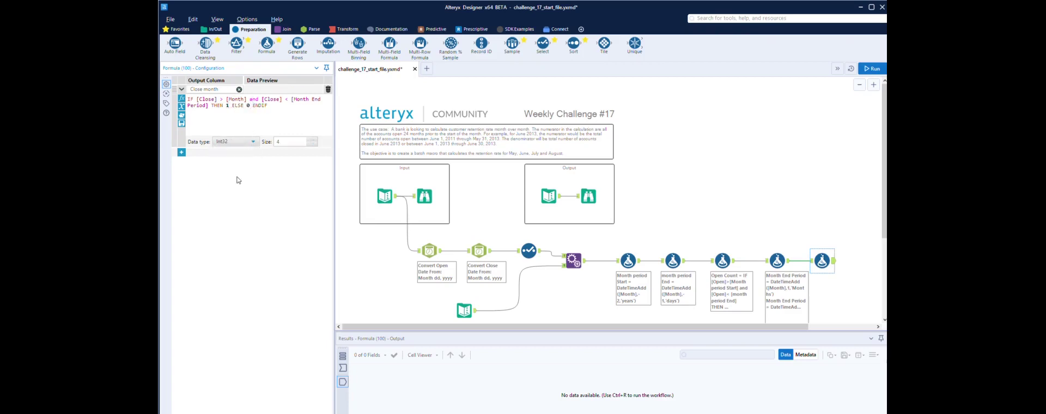
Run the workflow and compare the Close month formula's results with the expected output table
{"action": "left_click", "coordinate": [854, 281]}
{"action": "key", "text": "ctrl+r"}
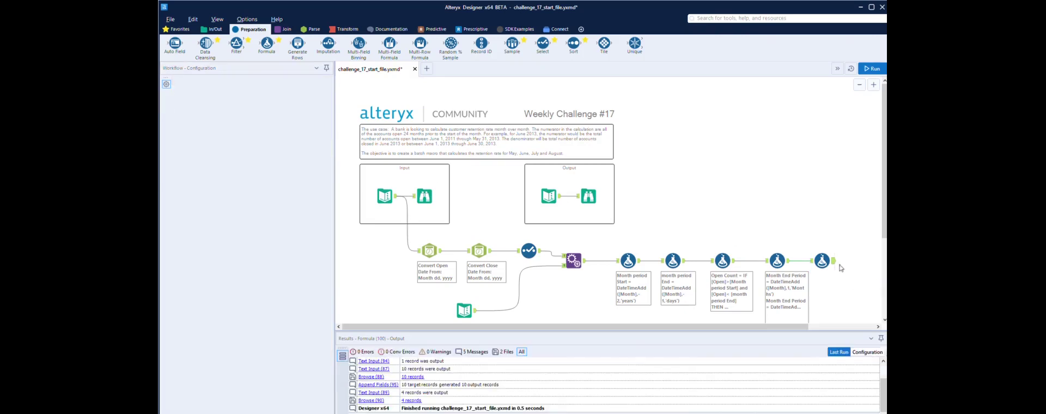
{"action": "left_click", "coordinate": [872, 68]}
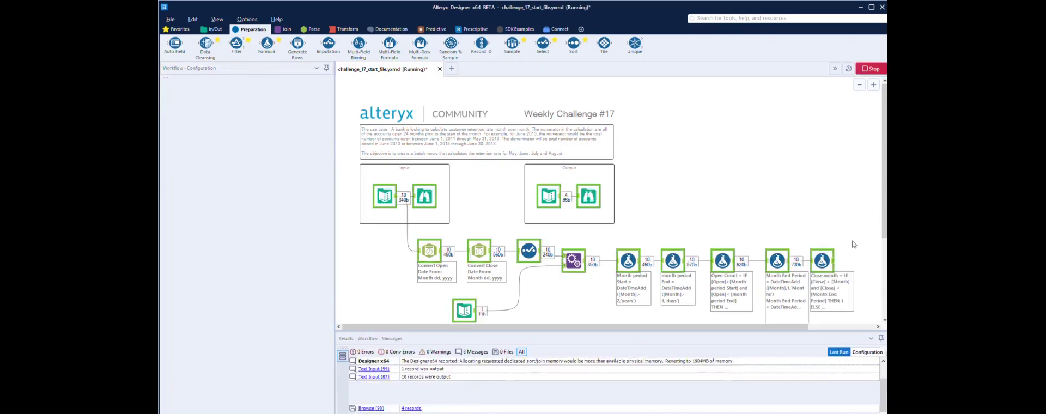
{"action": "left_click", "coordinate": [824, 259]}
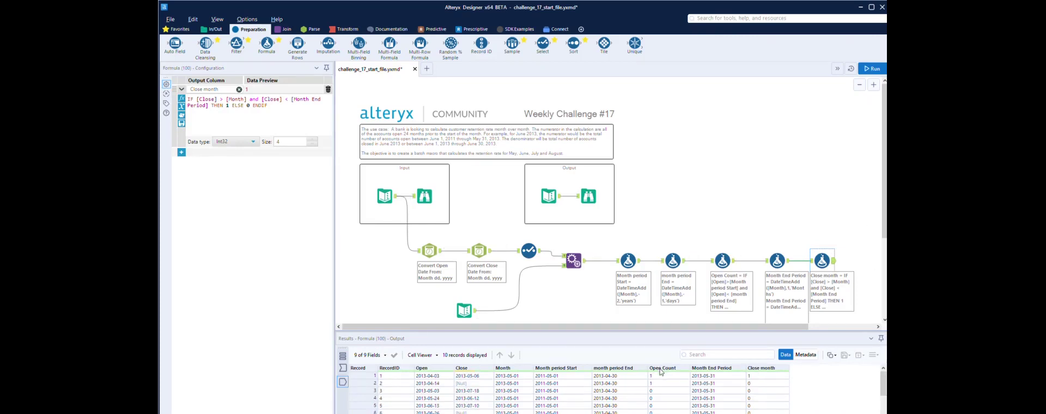
{"action": "left_click", "coordinate": [549, 196]}
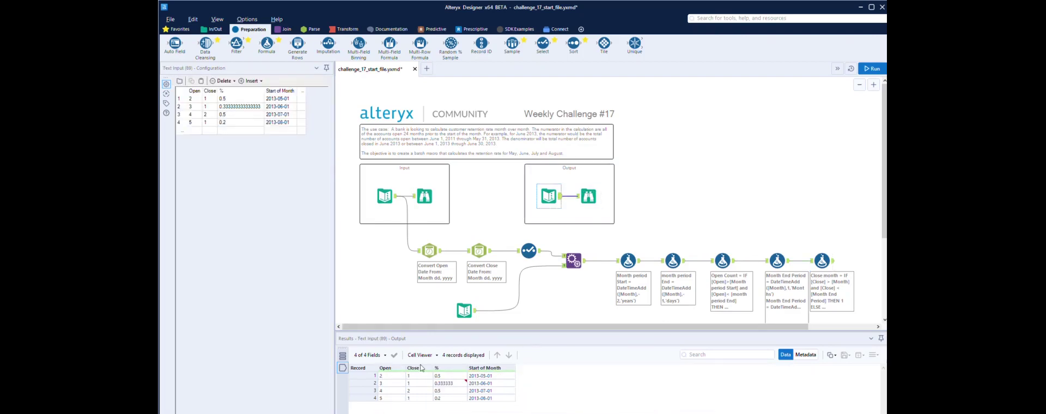
{"action": "left_click", "coordinate": [824, 254]}
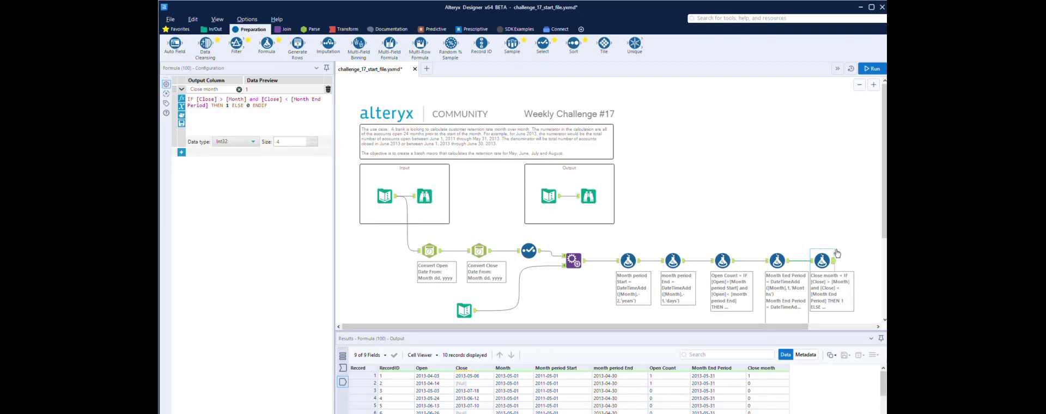
Add a Summarize tool after the Close month formula and sum the Open Count field
{"action": "scroll", "coordinate": [792, 316], "scroll_direction": "right", "scroll_amount": 3}
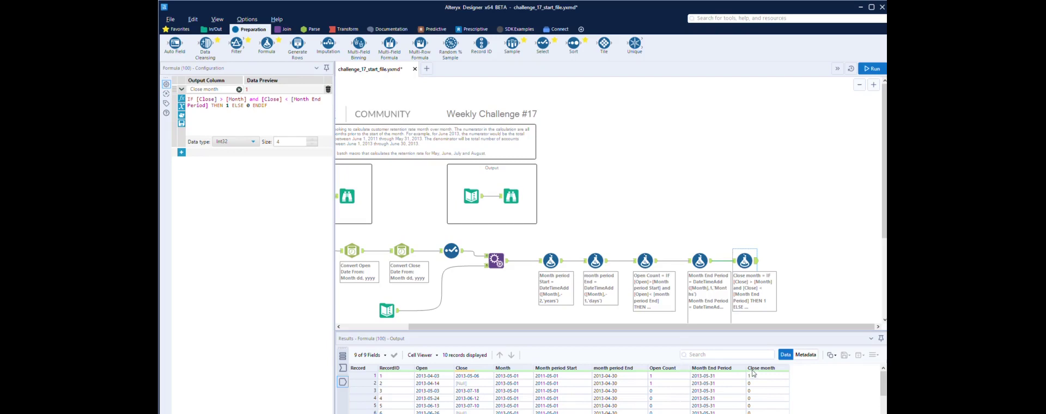
{"action": "left_click", "coordinate": [344, 29]}
{"action": "left_click_drag", "start_coordinate": [298, 44], "coordinate": [810, 260]}
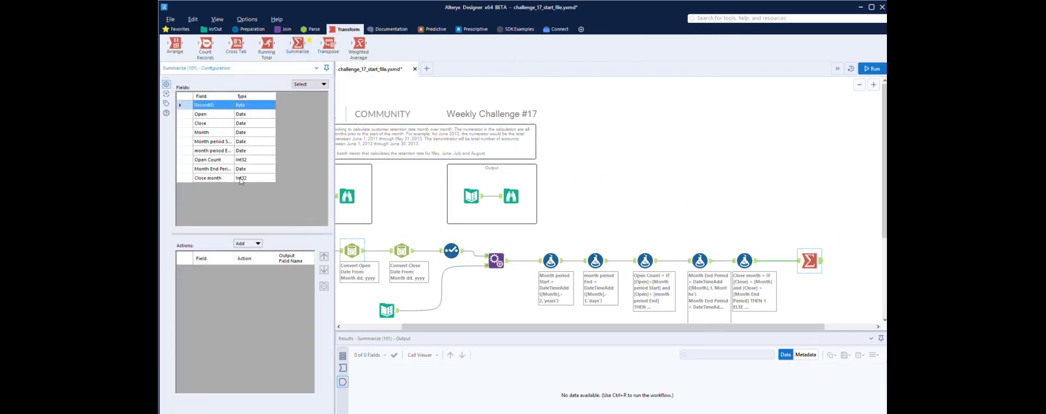
{"action": "left_click", "coordinate": [218, 159]}
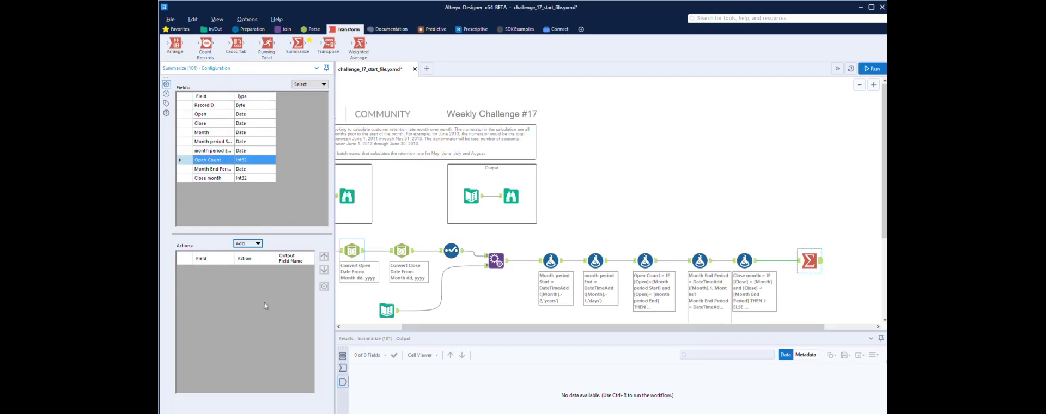
{"action": "left_click", "coordinate": [264, 376]}
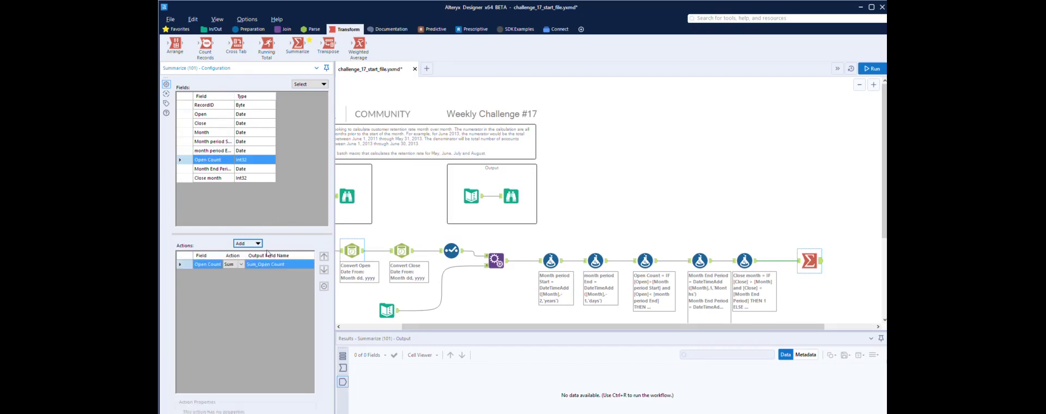
Name the Open Count sum Open to match the expected output, and add a sum of Close month named Close
{"action": "left_click", "coordinate": [472, 197]}
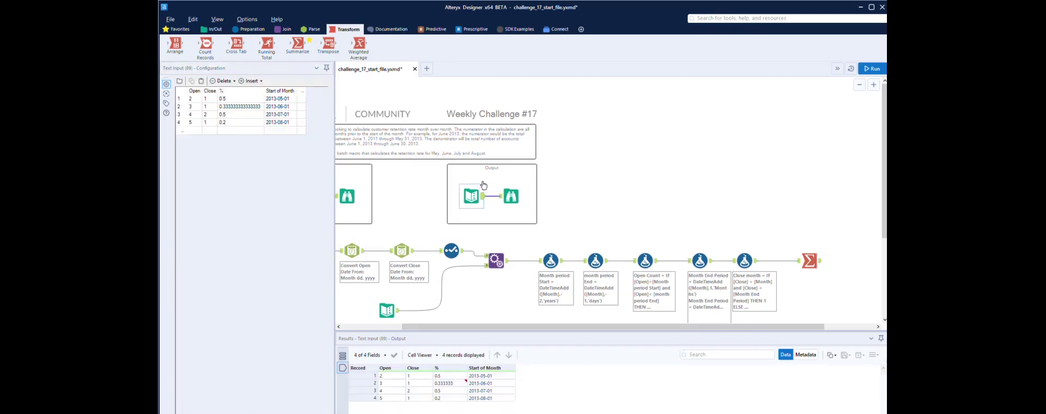
{"action": "left_click", "coordinate": [810, 261]}
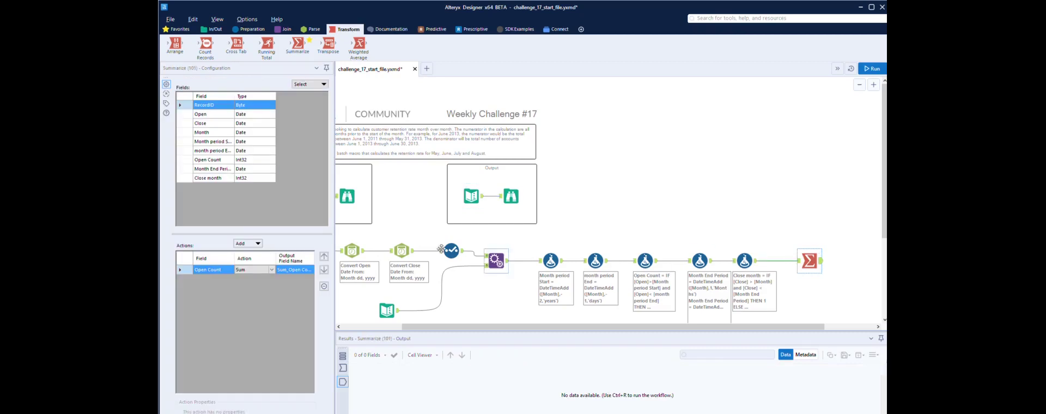
{"action": "left_click", "coordinate": [299, 268]}
{"action": "type", "text": "Open"}
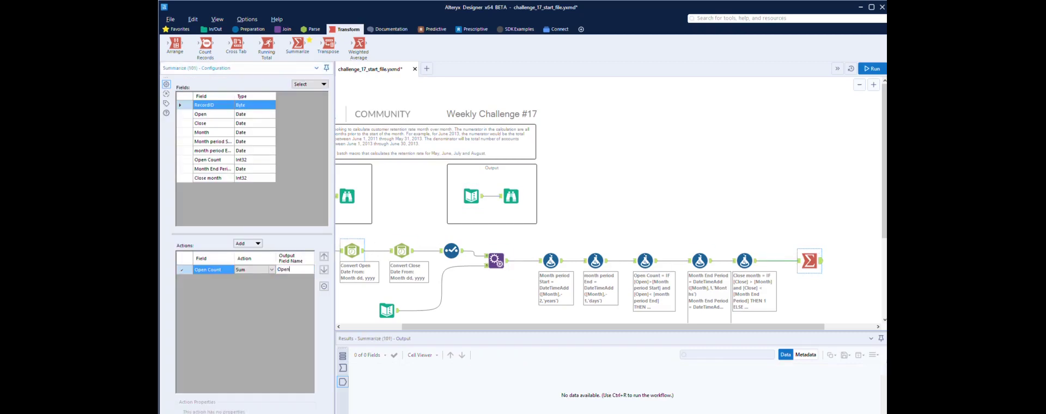
{"action": "left_click", "coordinate": [208, 178]}
{"action": "type", "text": "Close"}
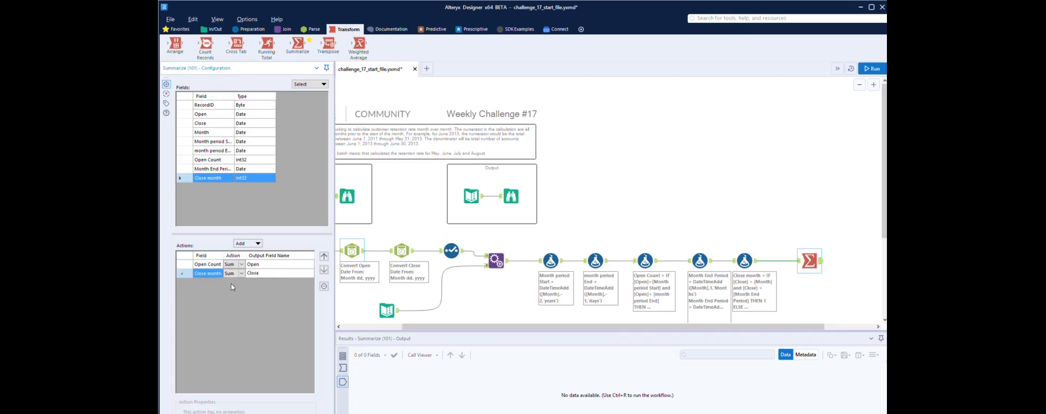
Group the summary by Month and name that output field Start of Month as in the expected output
{"action": "left_click", "coordinate": [207, 132]}
{"action": "left_click", "coordinate": [261, 243]}
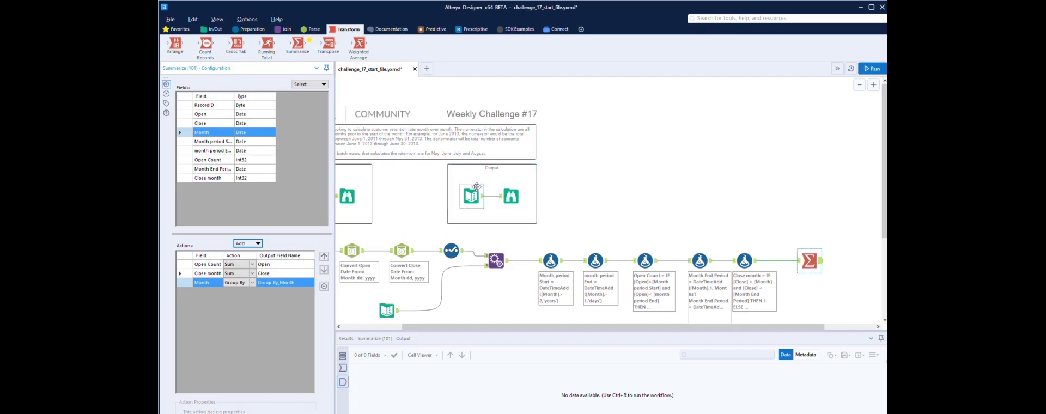
{"action": "left_click", "coordinate": [477, 186]}
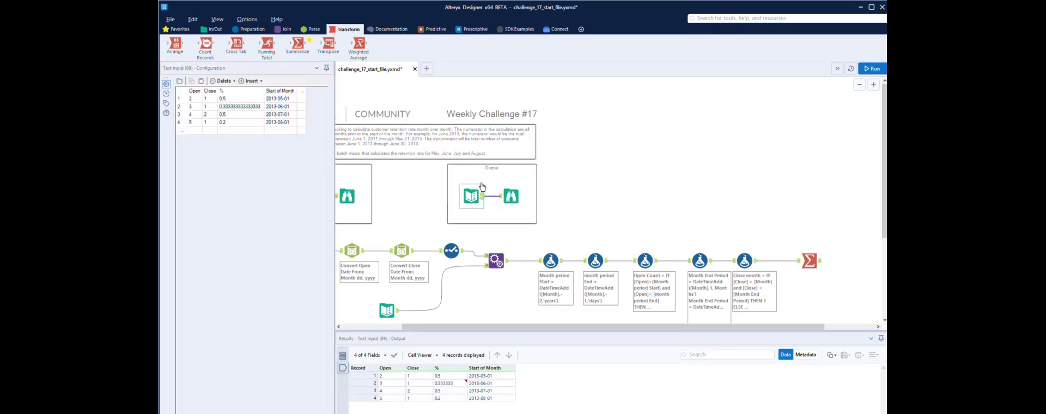
{"action": "left_click", "coordinate": [810, 261]}
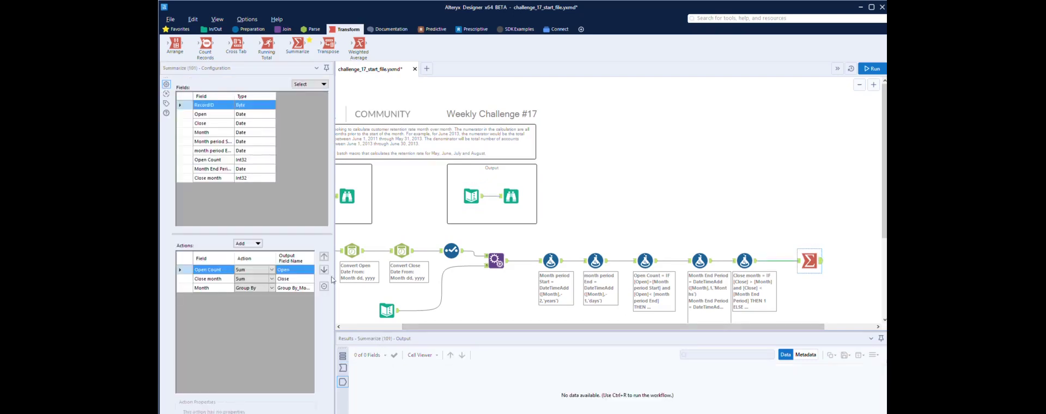
{"action": "left_click", "coordinate": [294, 288]}
{"action": "type", "text": "Start"}
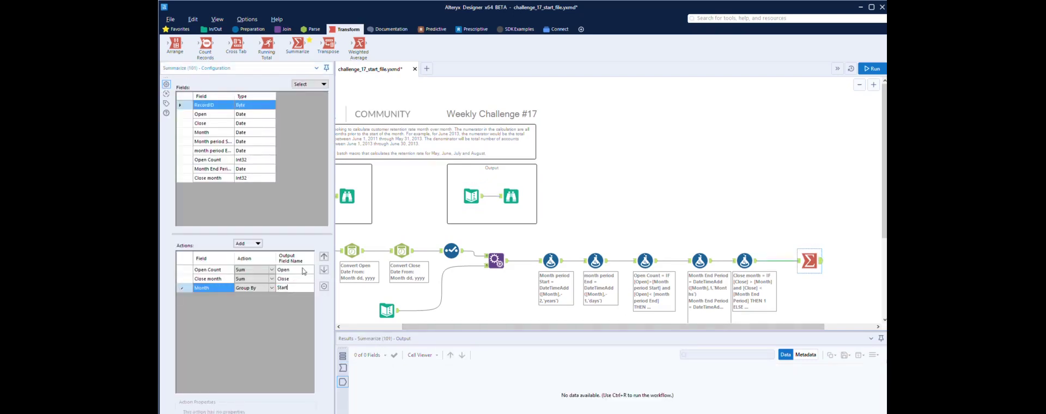
{"action": "type", "text": " of"}
Run the workflow and view the Summarize tool's output
{"action": "left_click", "coordinate": [790, 161]}
{"action": "key", "text": "ctrl+r"}
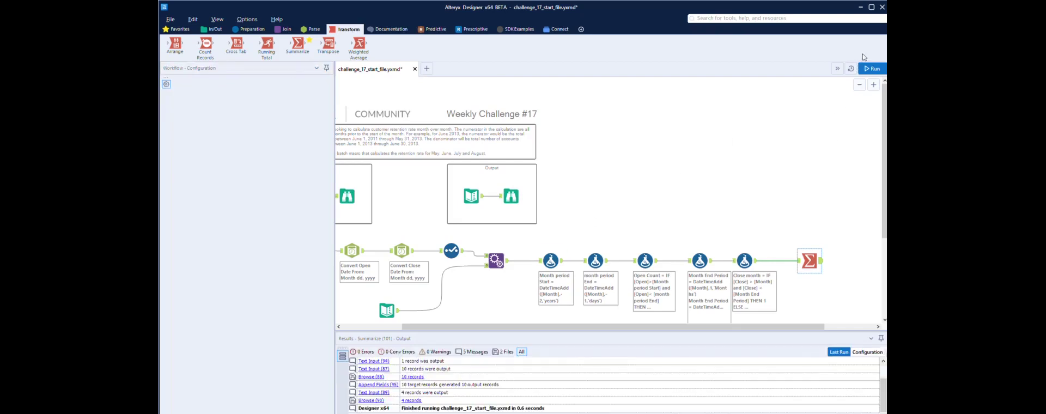
{"action": "left_click", "coordinate": [822, 252]}
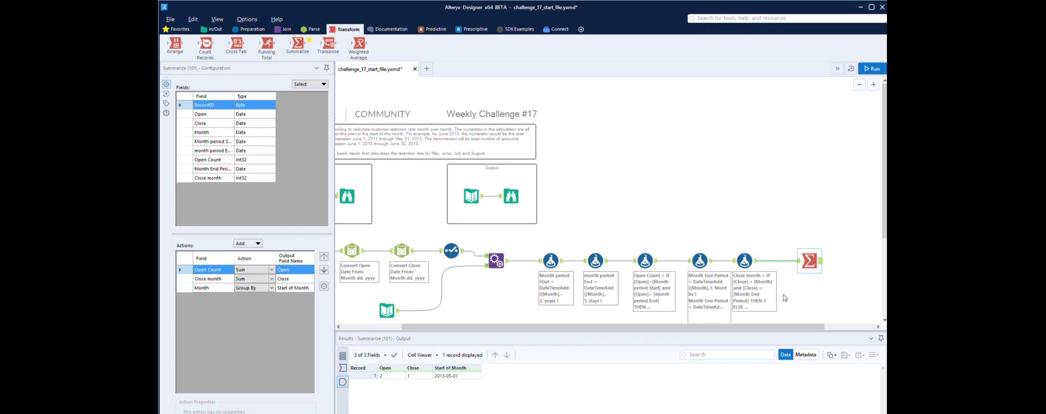
Add a Formula tool after the Summarize tool with a new output column named %
{"action": "scroll", "coordinate": [794, 316], "scroll_direction": "right", "scroll_amount": 2}
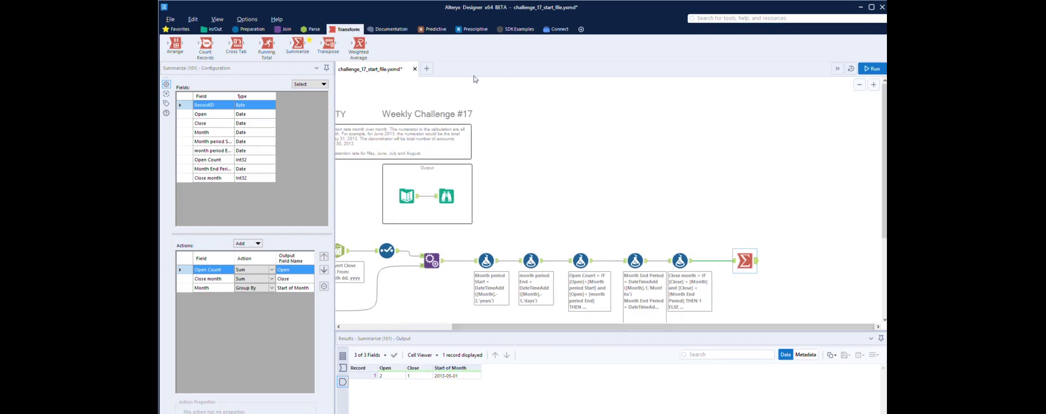
{"action": "left_click", "coordinate": [250, 28]}
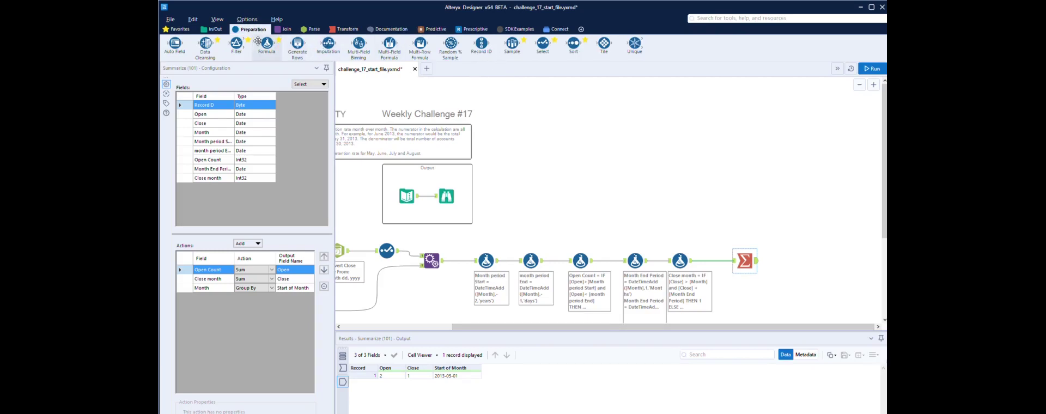
{"action": "left_click_drag", "start_coordinate": [266, 43], "coordinate": [795, 261]}
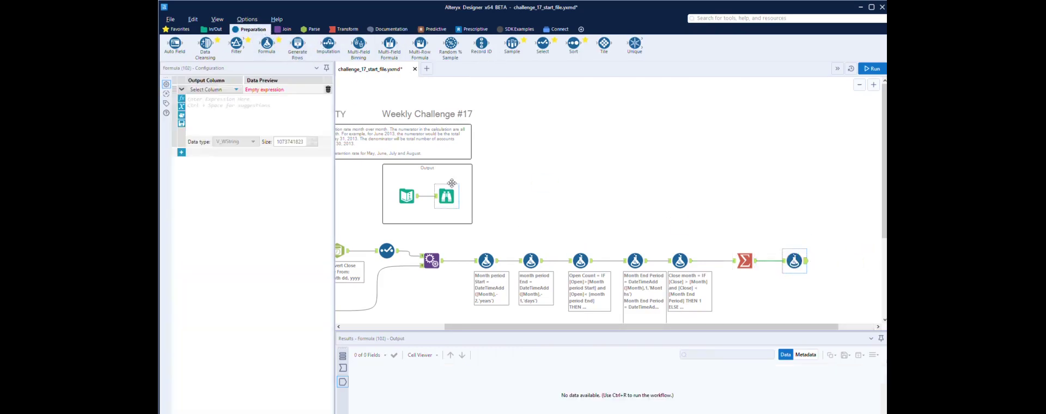
{"action": "left_click", "coordinate": [216, 89]}
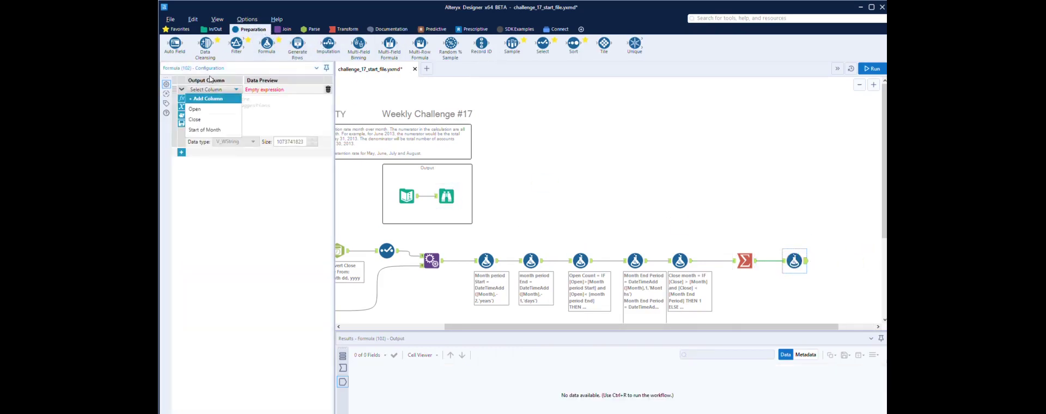
{"action": "left_click", "coordinate": [218, 86]}
{"action": "type", "text": "%"}
{"action": "key", "text": "Tab"}
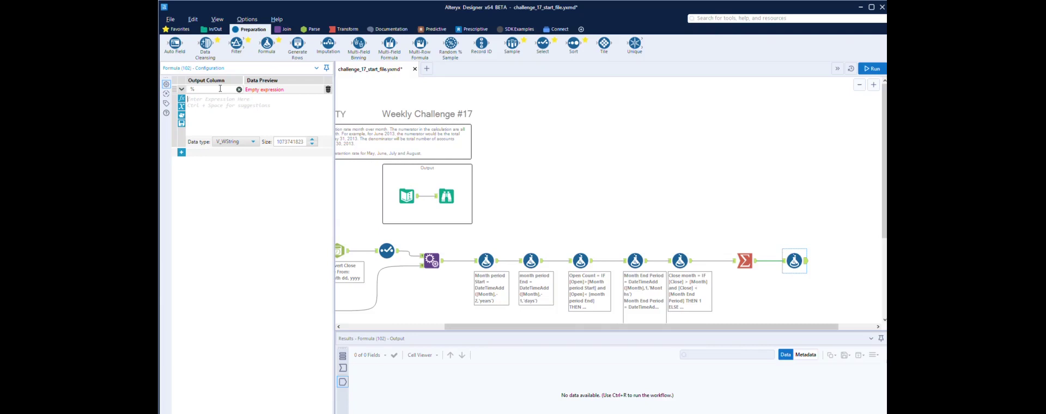
Enter [Close]/[Open] as the expression for the % column
{"action": "type", "text": "c"}
{"action": "key", "text": "BackSpace"}
{"action": "type", "text": "[c"}
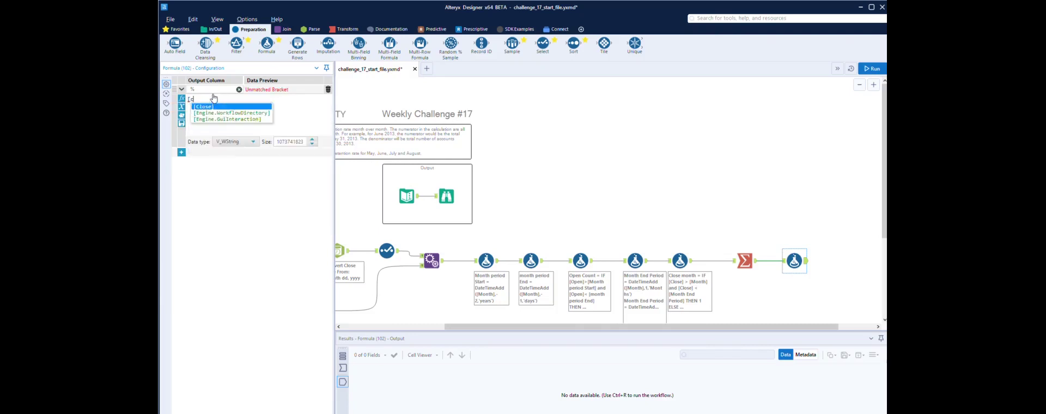
{"action": "key", "text": "Return"}
{"action": "type", "text": "/"}
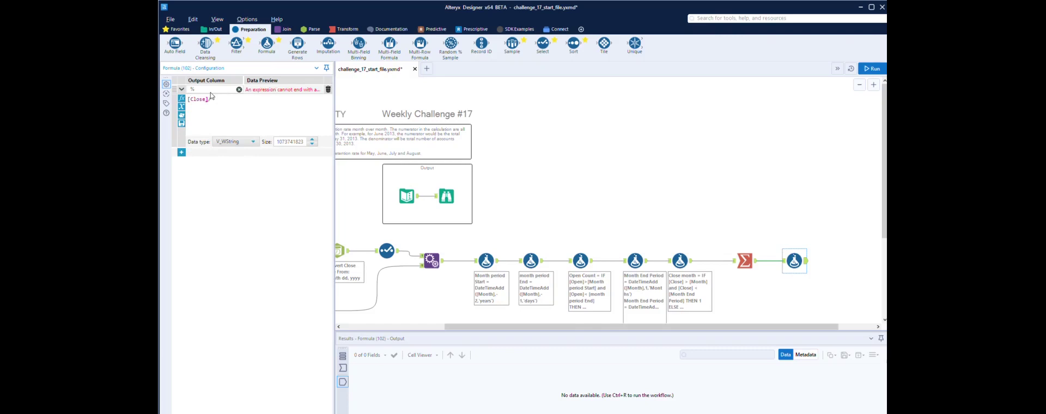
{"action": "type", "text": "o"}
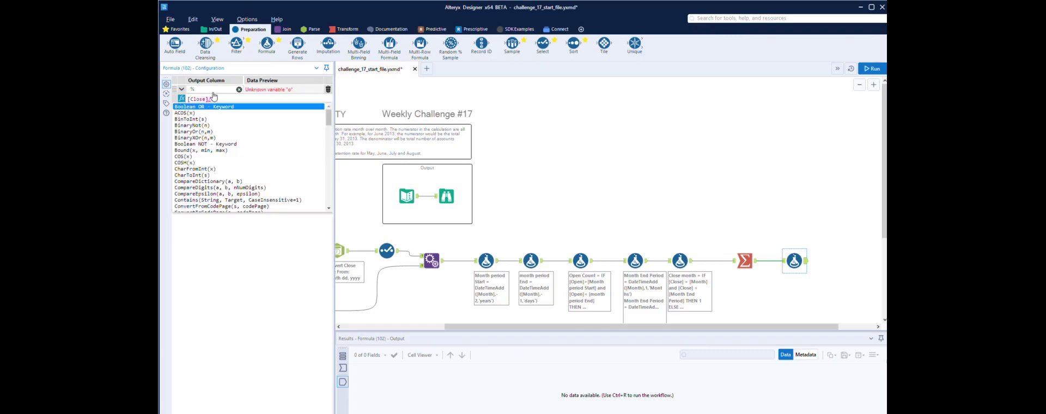
{"action": "key", "text": "BackSpace"}
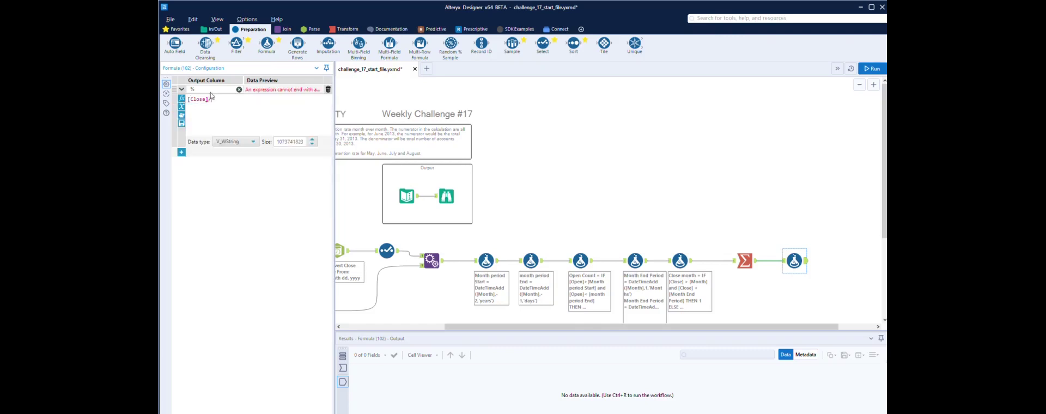
{"action": "type", "text": "[Open]"}
Set the % column's data type to Double and run the workflow
{"action": "left_click", "coordinate": [252, 137]}
{"action": "scroll", "coordinate": [234, 186], "scroll_direction": "down", "scroll_amount": 3}
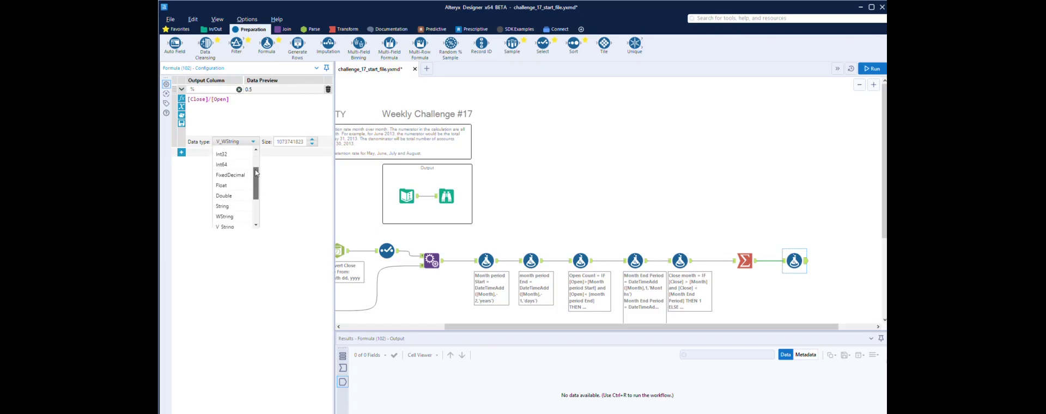
{"action": "left_click", "coordinate": [237, 183]}
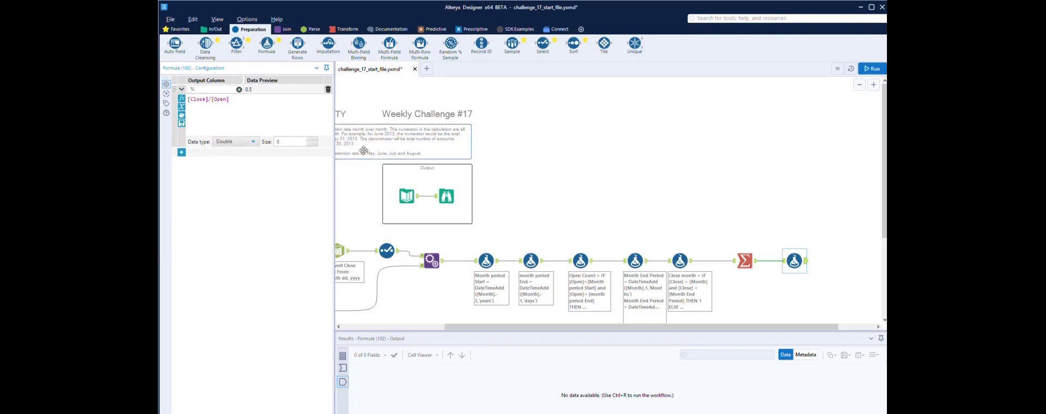
{"action": "left_click", "coordinate": [872, 68]}
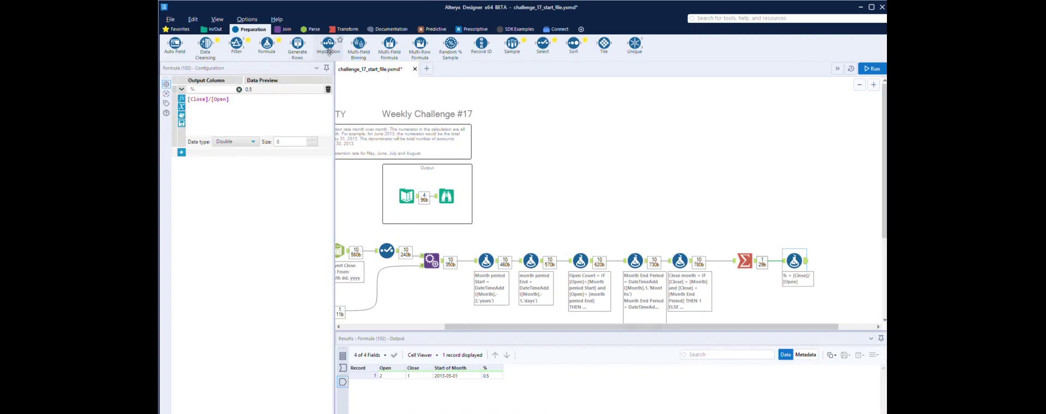
Add a Select tool after the % Formula tool, place Start of Month below the % field, and run the workflow
{"action": "left_click_drag", "start_coordinate": [542, 43], "coordinate": [839, 256]}
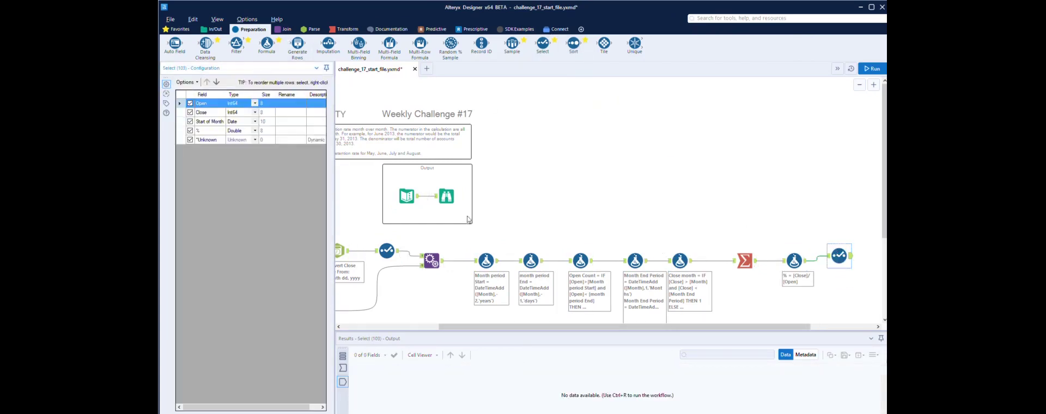
{"action": "left_click", "coordinate": [212, 121]}
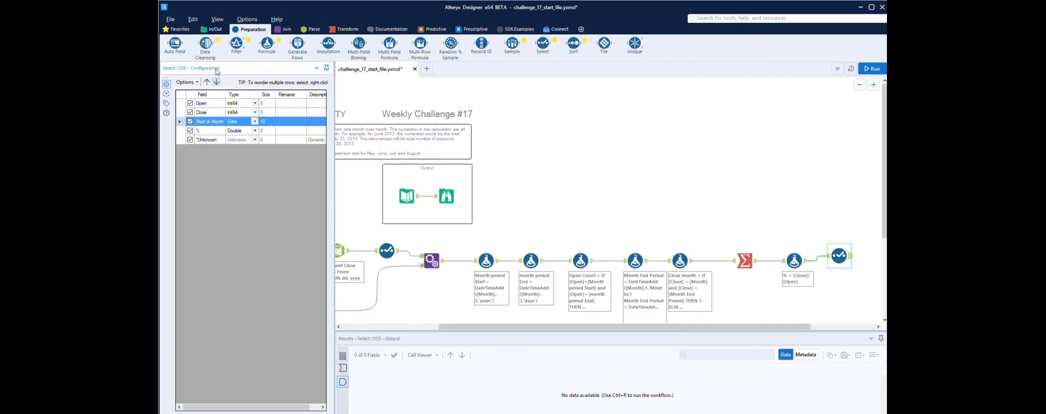
{"action": "left_click", "coordinate": [216, 81]}
{"action": "left_click", "coordinate": [873, 69]}
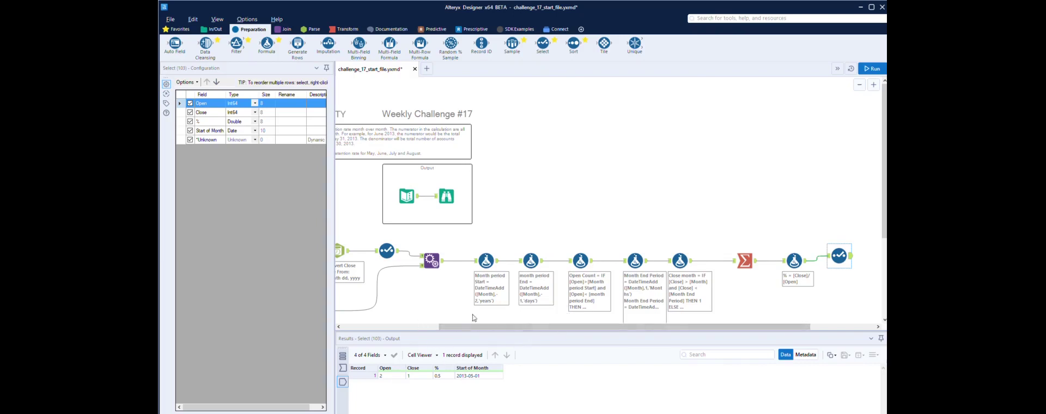
Examine the Month text input and the original account open and close date data
{"action": "scroll", "coordinate": [500, 317], "scroll_direction": "left", "scroll_amount": 5}
{"action": "scroll", "coordinate": [500, 318], "scroll_direction": "down", "scroll_amount": 1}
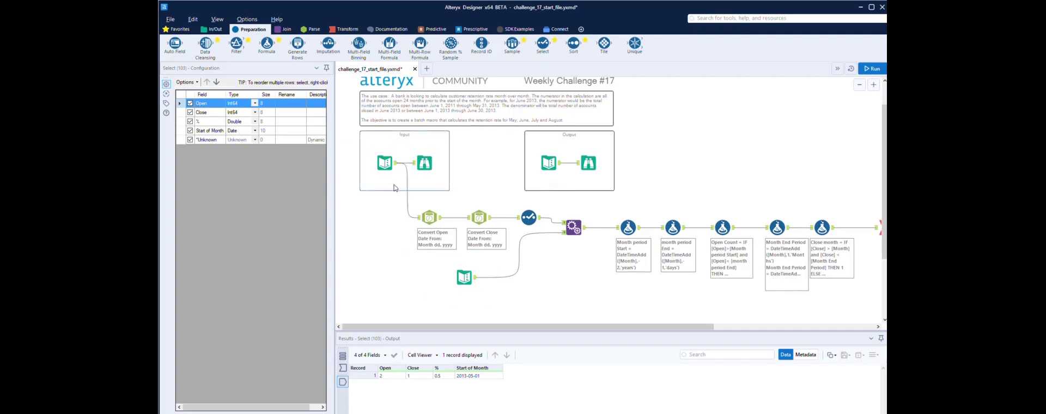
{"action": "left_click", "coordinate": [472, 269]}
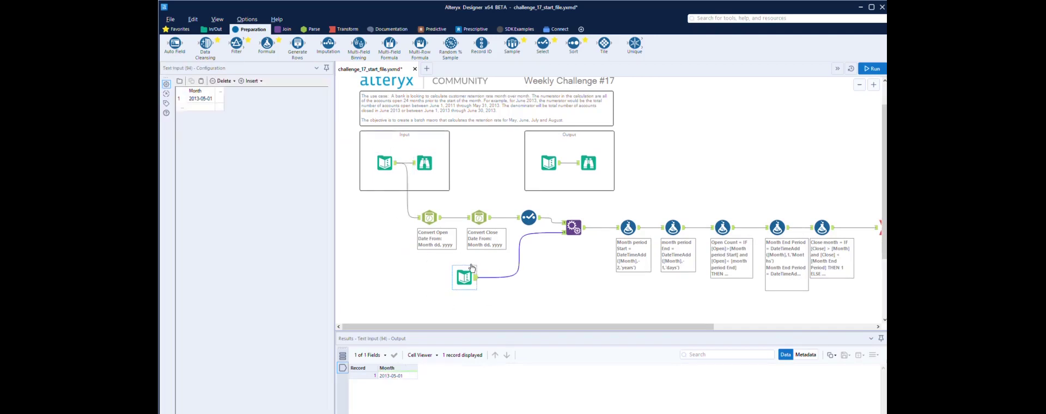
{"action": "left_click", "coordinate": [395, 154]}
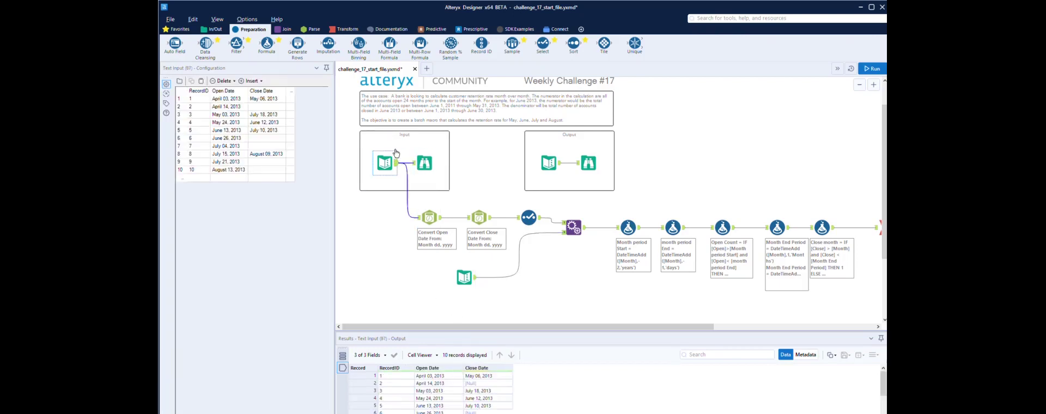
{"action": "key", "text": "ctrl+z"}
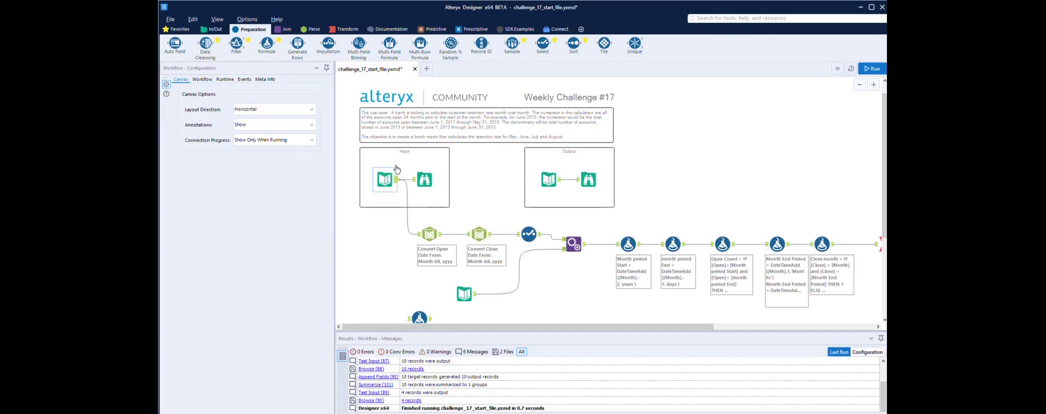
Add a DateTime tool ahead of the lower Formula tool and feed it from the Convert Close tool instead of the raw input
{"action": "left_click", "coordinate": [312, 29]}
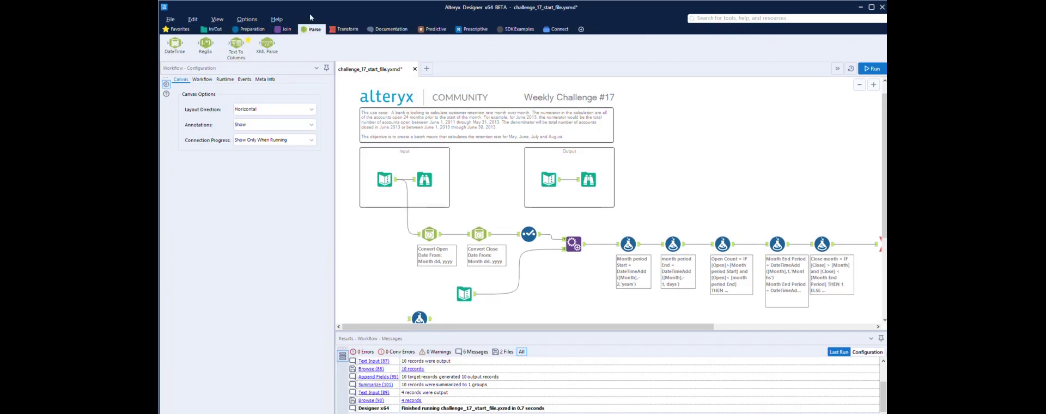
{"action": "left_click_drag", "start_coordinate": [174, 44], "coordinate": [394, 287]}
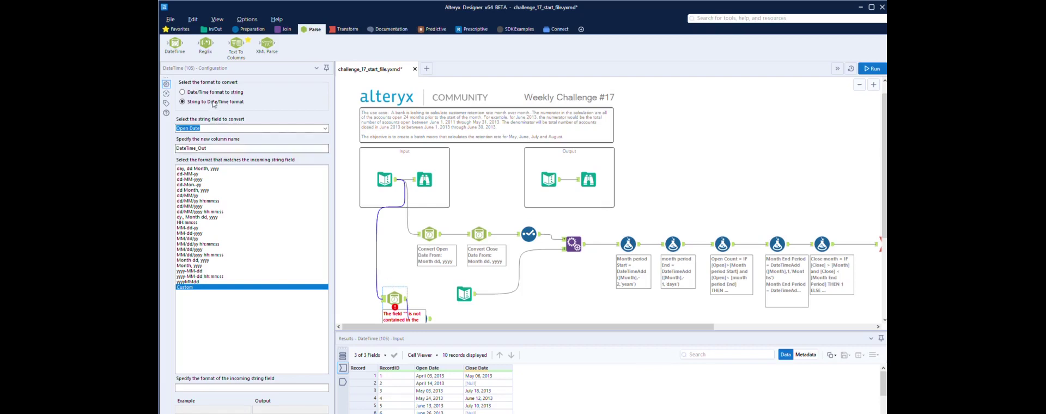
{"action": "left_click", "coordinate": [376, 261]}
{"action": "key", "text": "Delete"}
{"action": "left_click_drag", "start_coordinate": [491, 234], "coordinate": [384, 298]}
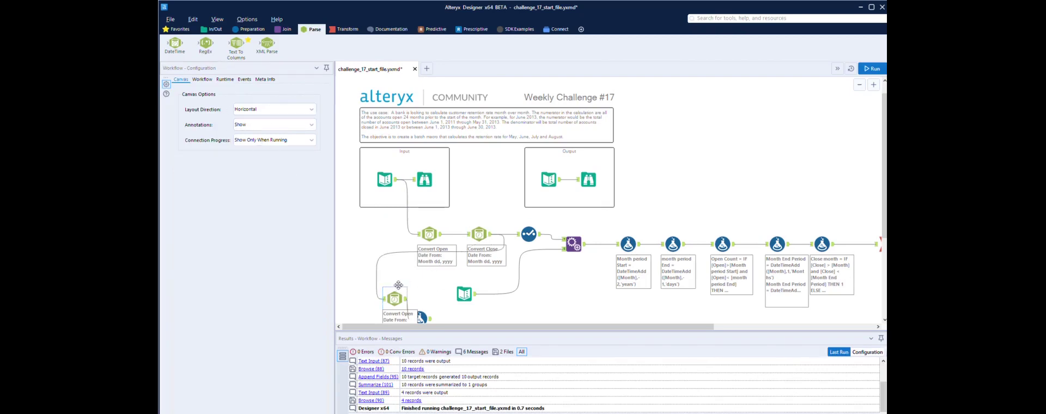
{"action": "left_click", "coordinate": [400, 284]}
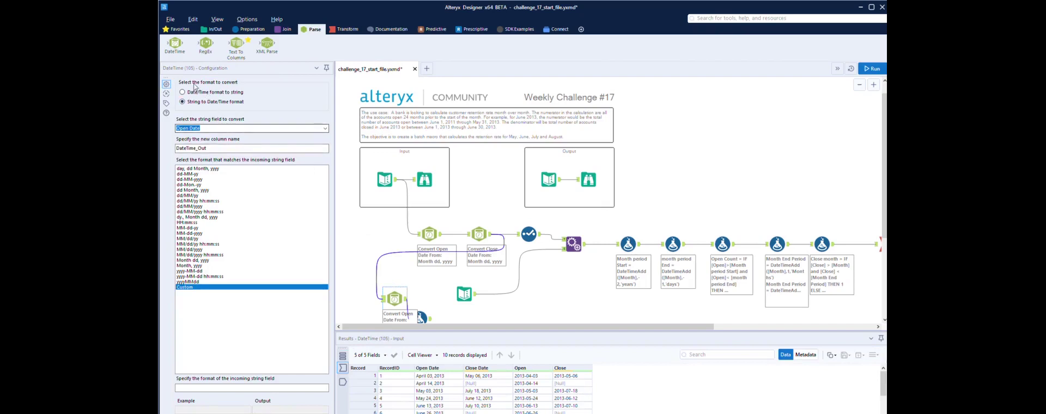
Configure the new DateTime tool to convert the Close date to a Month, yyyy string in a column named Start of month
{"action": "left_click", "coordinate": [196, 89]}
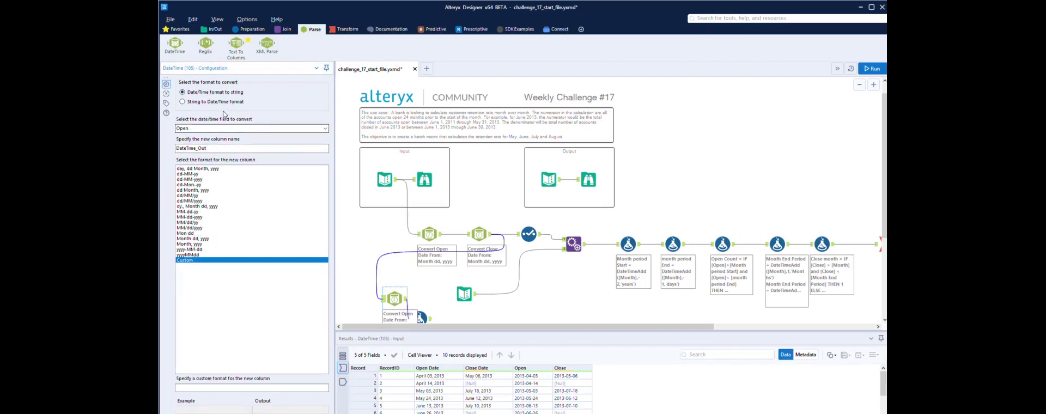
{"action": "left_click", "coordinate": [322, 128]}
{"action": "left_click", "coordinate": [232, 141]}
{"action": "key", "text": "Tab"}
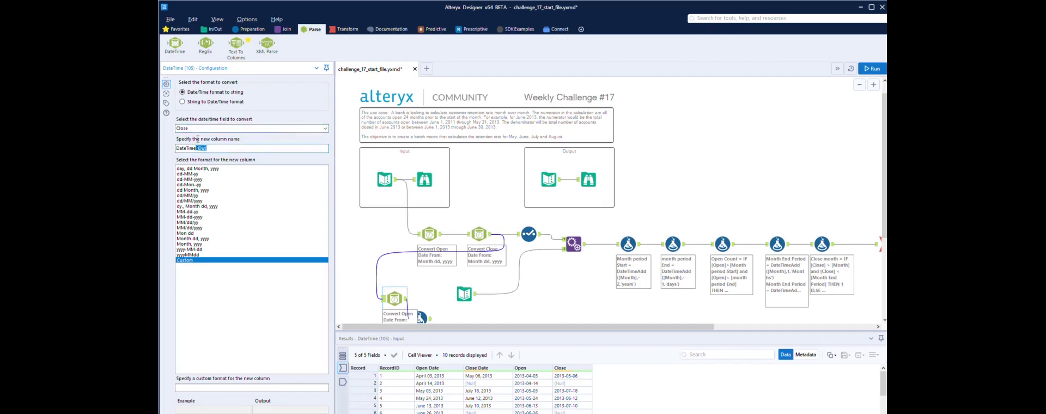
{"action": "type", "text": "Star"}
{"action": "left_click", "coordinate": [195, 244]}
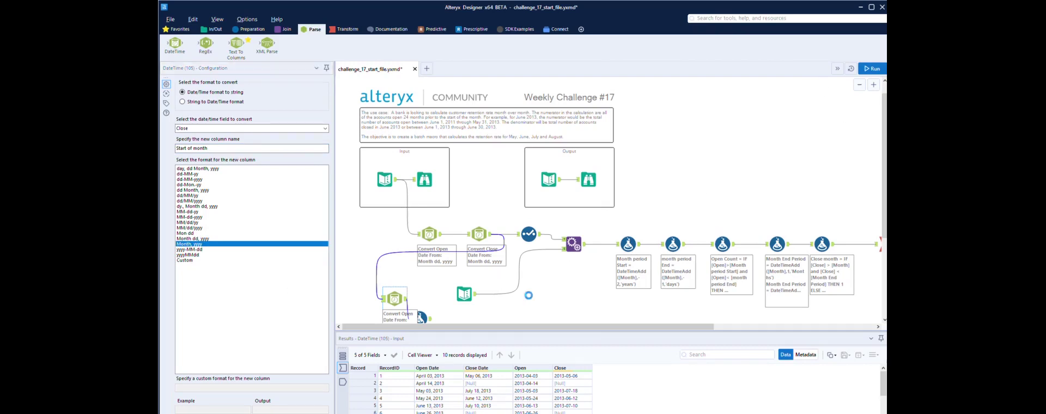
Move the Formula tool containing DateTimeFirstOfMonth([Close]) clear of its neighbours and delete it
{"action": "left_click", "coordinate": [464, 294]}
{"action": "scroll", "coordinate": [464, 295], "scroll_direction": "down", "scroll_amount": 1}
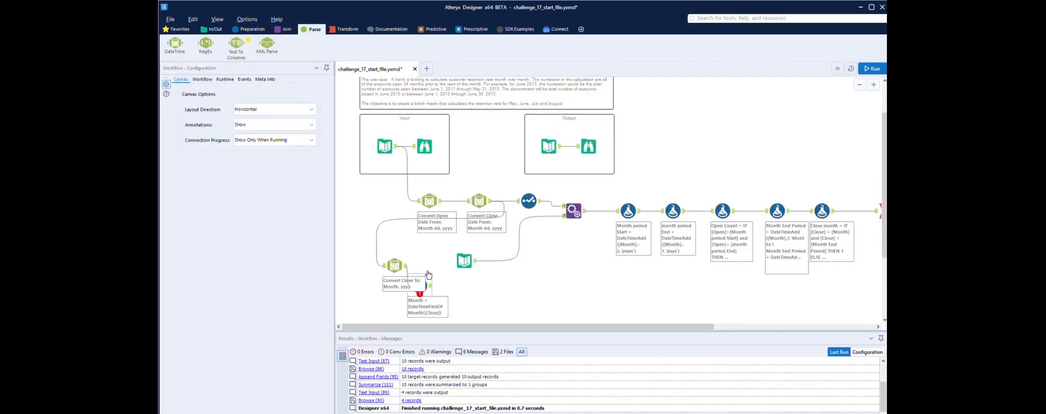
{"action": "left_click_drag", "start_coordinate": [429, 273], "coordinate": [456, 273]}
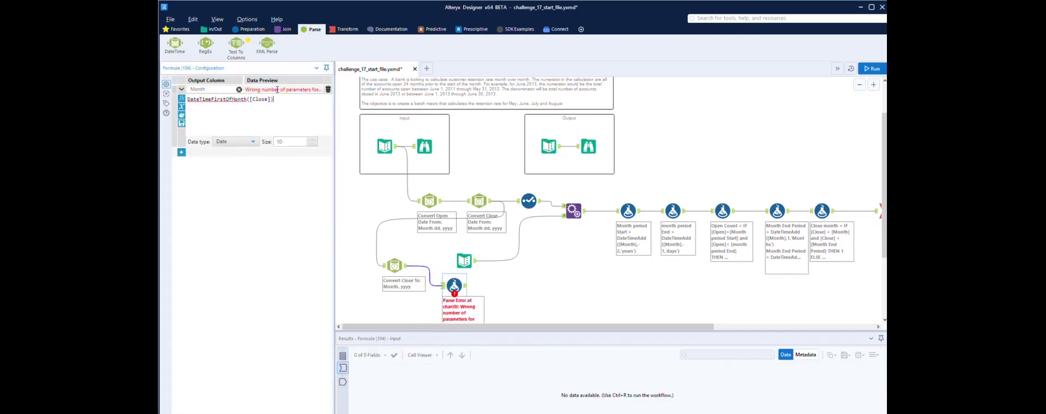
{"action": "left_click", "coordinate": [189, 90]}
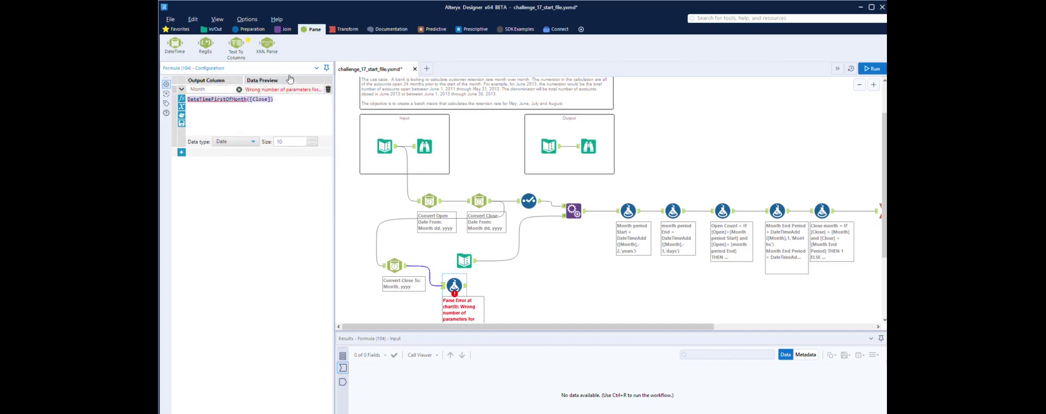
{"action": "left_click", "coordinate": [460, 273]}
{"action": "key", "text": "Delete"}
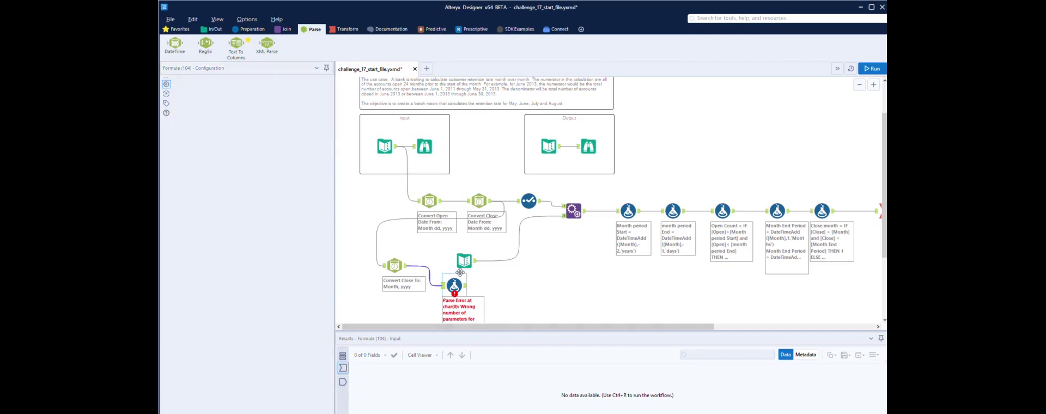
Add a second DateTime tool parsing the Start of month string as Month, yyyy, and run the workflow to view its output
{"action": "left_click_drag", "start_coordinate": [175, 44], "coordinate": [462, 279]}
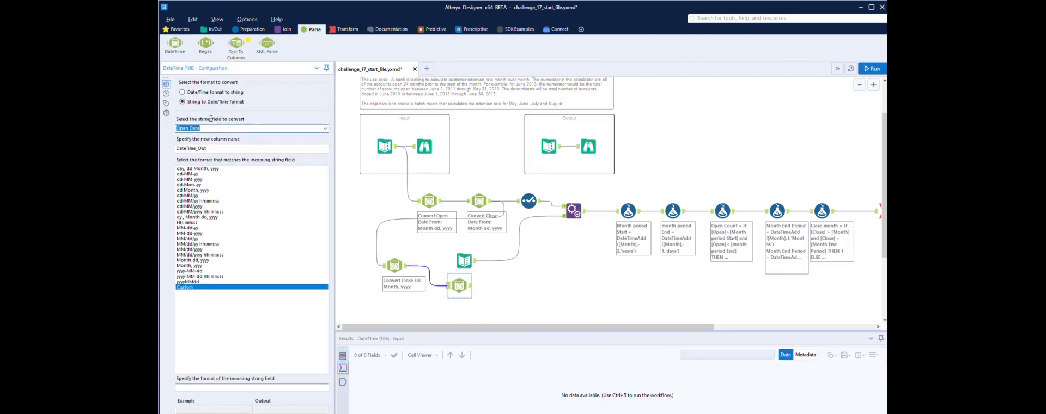
{"action": "key", "text": "Down"}
{"action": "left_click", "coordinate": [198, 265]}
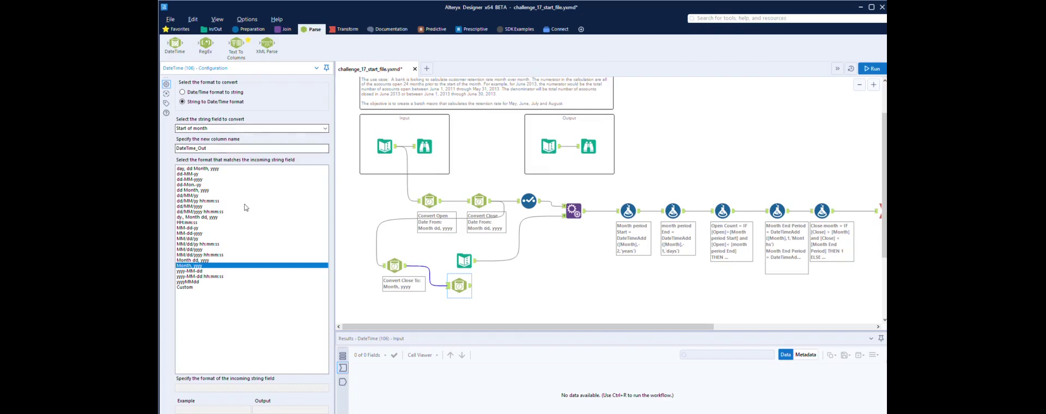
{"action": "left_click", "coordinate": [872, 68]}
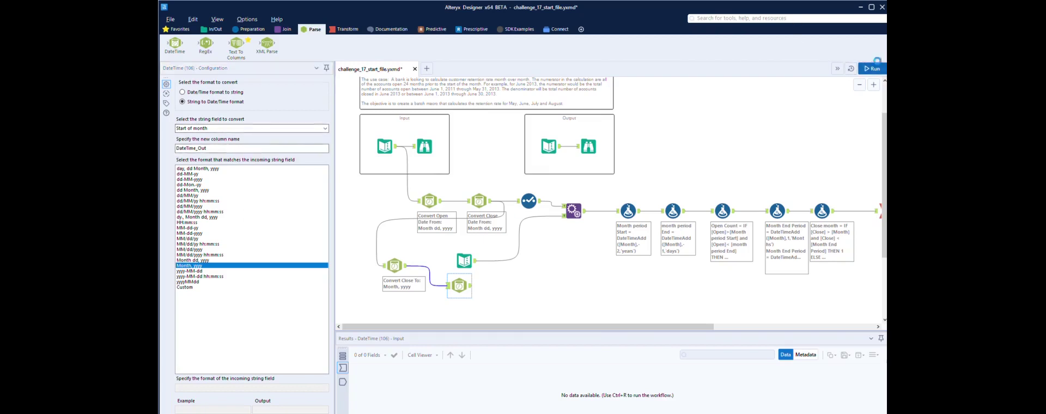
{"action": "left_click", "coordinate": [471, 277]}
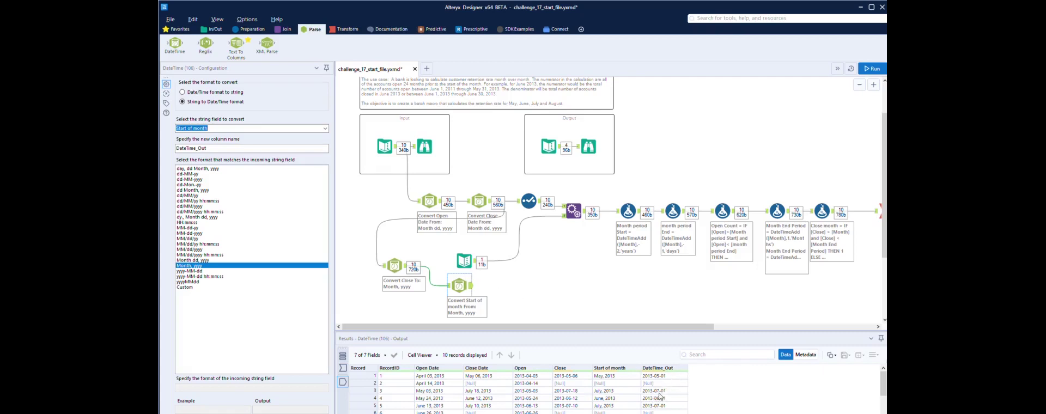
Add a Summarize tool after the Start of month DateTime conversion and group by DateTime_Out
{"action": "left_click", "coordinate": [248, 29]}
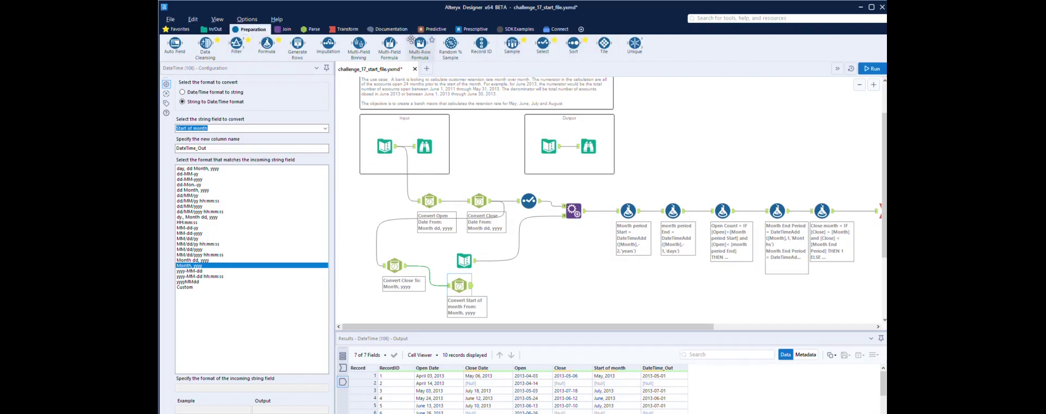
{"action": "left_click", "coordinate": [348, 29]}
{"action": "left_click_drag", "start_coordinate": [301, 38], "coordinate": [521, 291]}
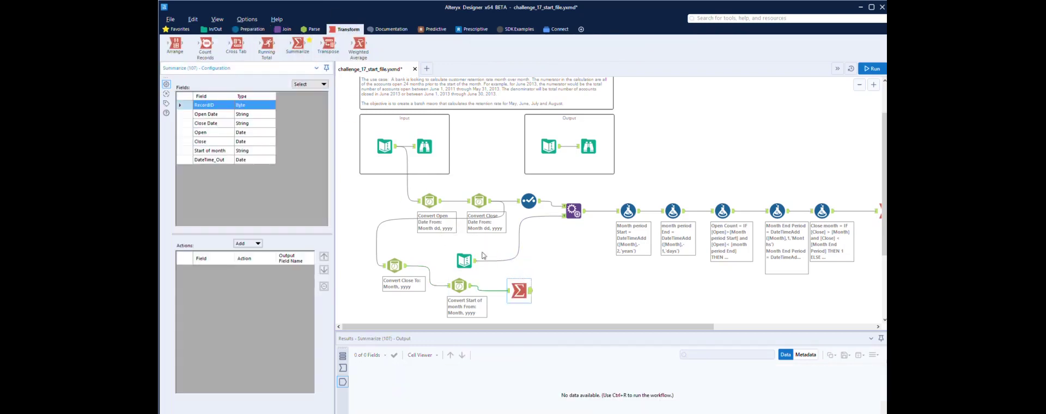
{"action": "left_click", "coordinate": [216, 159]}
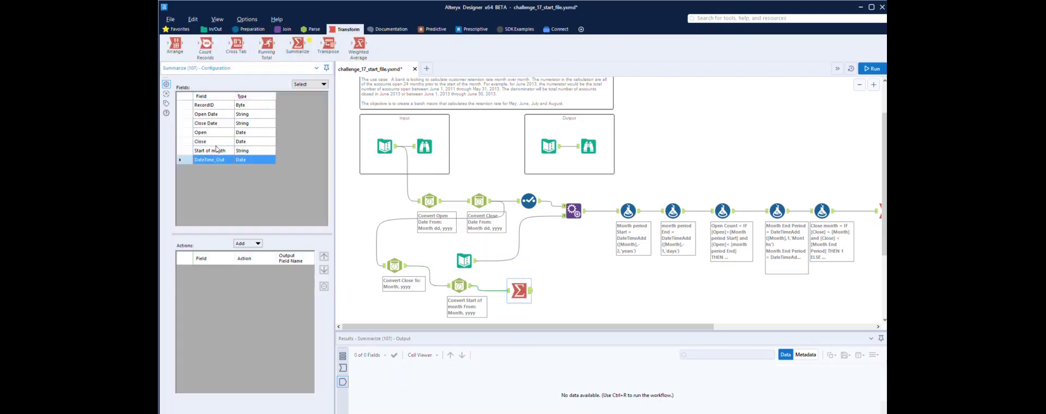
{"action": "left_click", "coordinate": [256, 243]}
{"action": "left_click", "coordinate": [252, 252]}
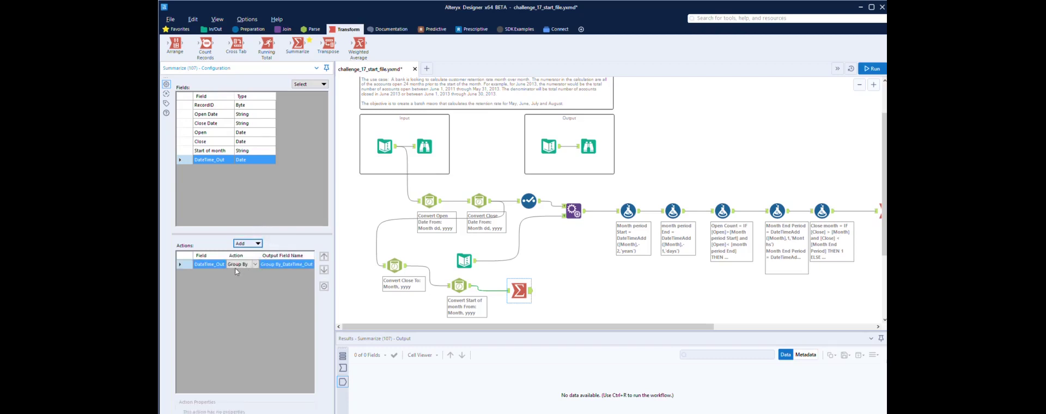
Name the grouped output field Month and run the workflow
{"action": "left_click", "coordinate": [284, 256]}
{"action": "type", "text": "m"}
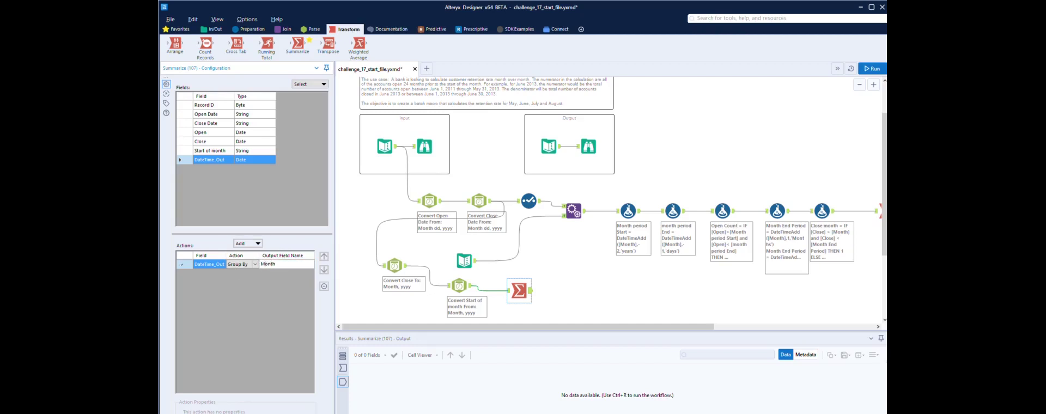
{"action": "left_click", "coordinate": [545, 279]}
{"action": "key", "text": "ctrl+r"}
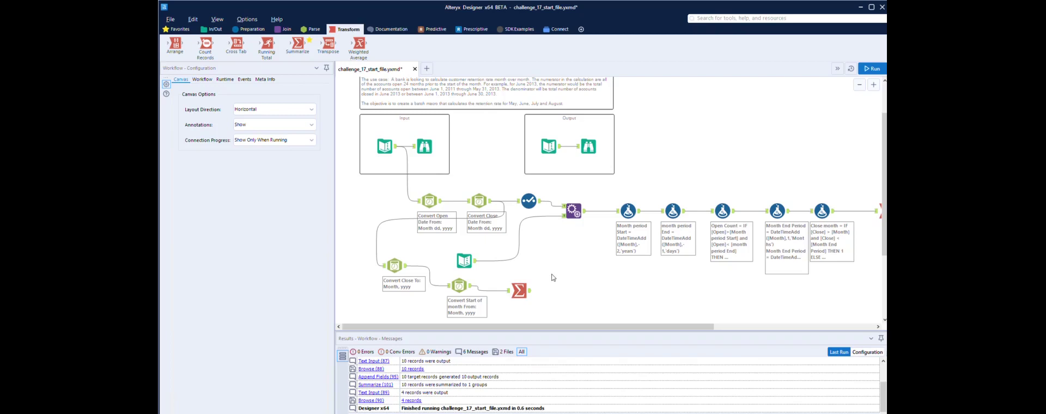
Move the Month text input away from the new Summarize branch, closer to the Append Fields tool
{"action": "left_click_drag", "start_coordinate": [561, 326], "coordinate": [618, 324]}
{"action": "left_click", "coordinate": [386, 253]}
{"action": "left_click_drag", "start_coordinate": [387, 253], "coordinate": [476, 259]}
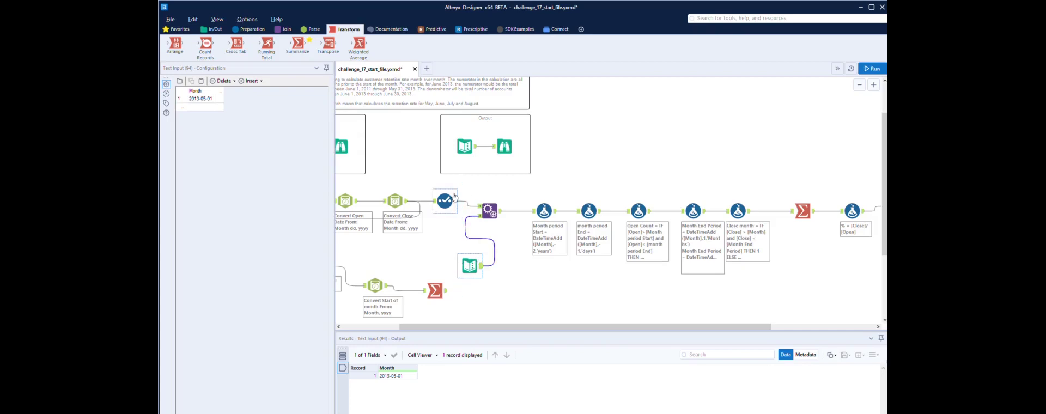
Copy the calculation chain from the Select tool before Append Fields through the final Select into a new workflow and delete the pasted leading Select
{"action": "left_click_drag", "start_coordinate": [456, 185], "coordinate": [813, 289]}
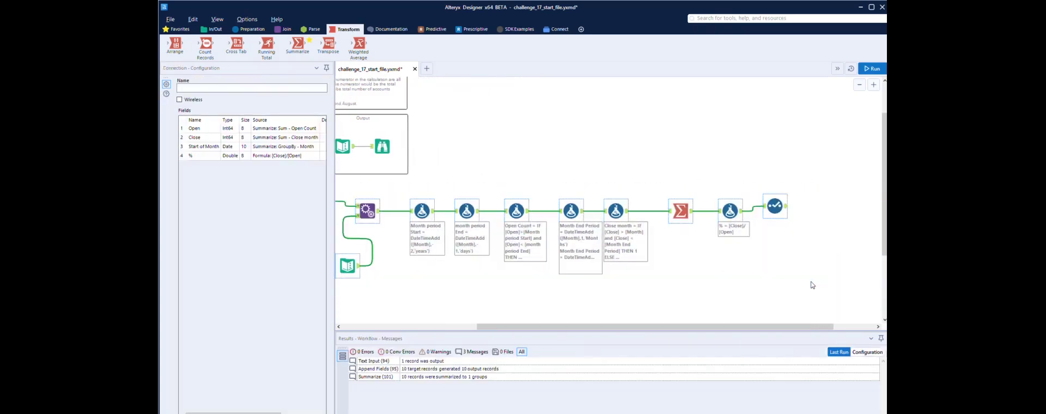
{"action": "left_click", "coordinate": [427, 68]}
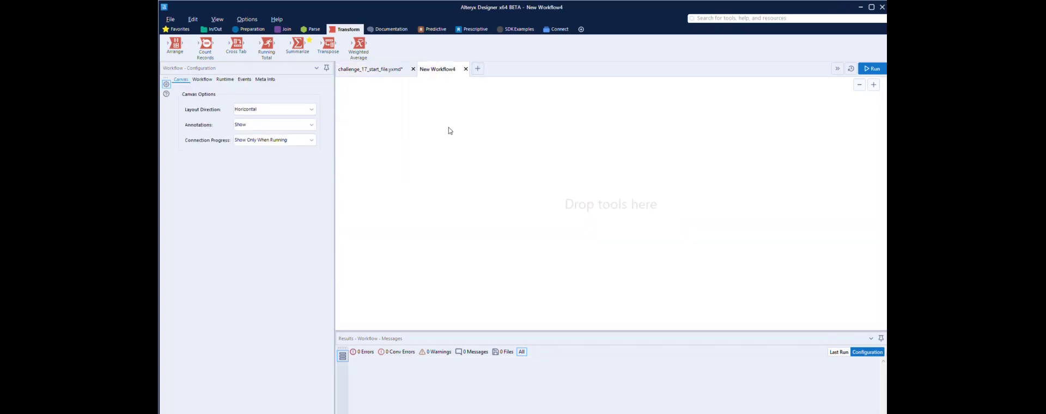
{"action": "key", "text": "ctrl+v"}
{"action": "left_click", "coordinate": [449, 139]}
{"action": "key", "text": "Delete"}
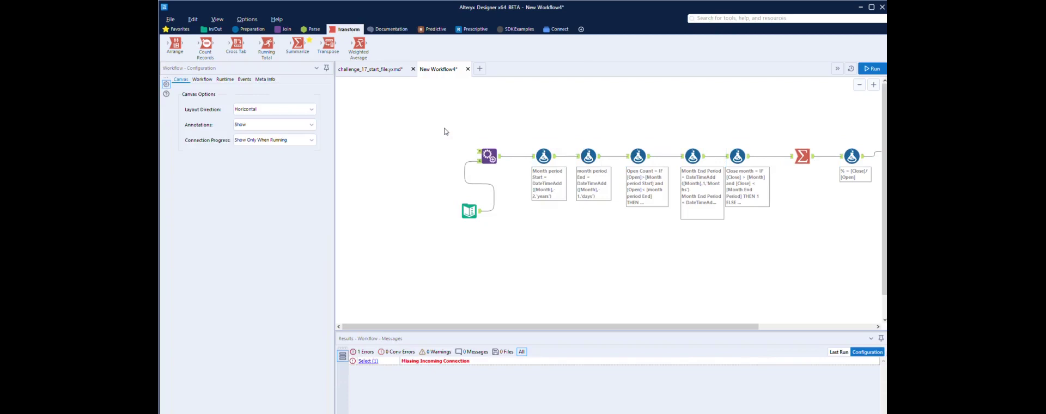
Move the Month text input farther from Append Fields and connect a Macro Input to the Append Fields tool's free input anchor
{"action": "left_click_drag", "start_coordinate": [551, 326], "coordinate": [579, 322]}
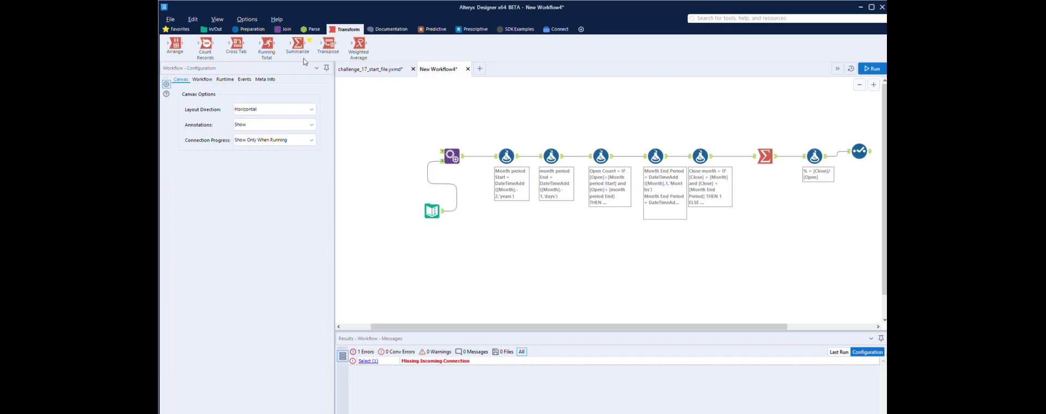
{"action": "left_click_drag", "start_coordinate": [436, 202], "coordinate": [376, 197]}
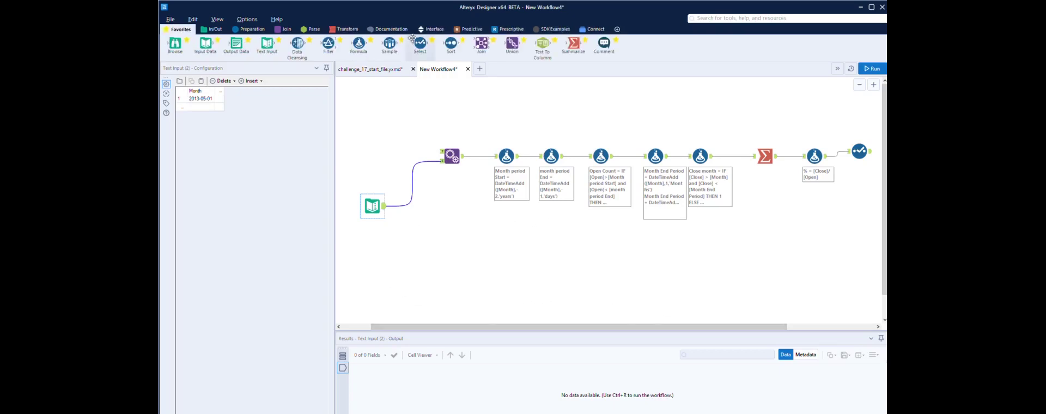
{"action": "left_click", "coordinate": [429, 28]}
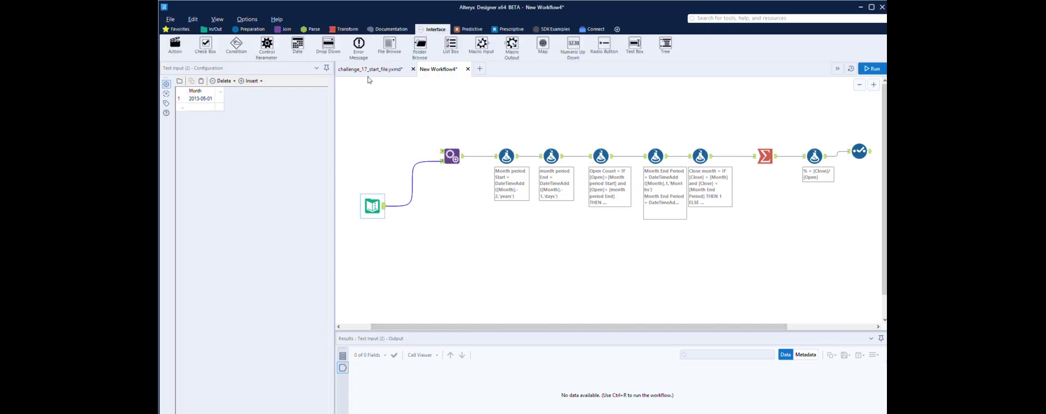
{"action": "left_click_drag", "start_coordinate": [482, 43], "coordinate": [417, 136]}
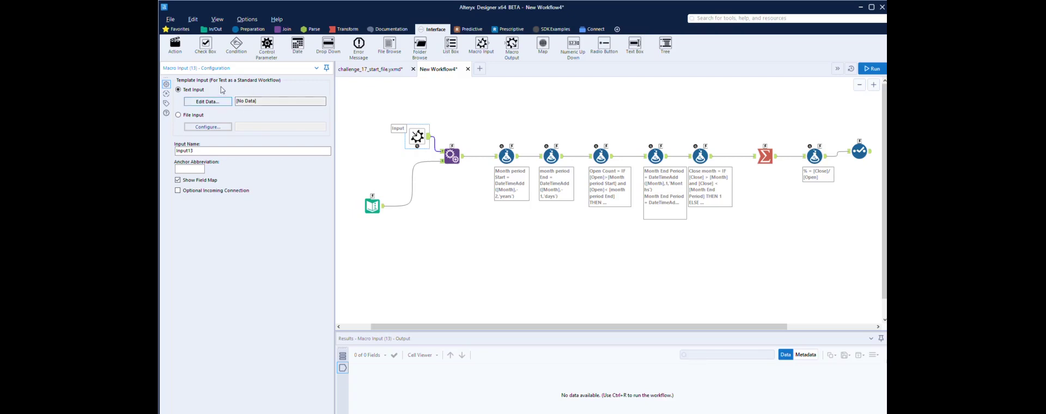
In the challenge_17_start_file workflow, attach a Browse tool to the Select tool before Append Fields and run the workflow
{"action": "left_click", "coordinate": [381, 69]}
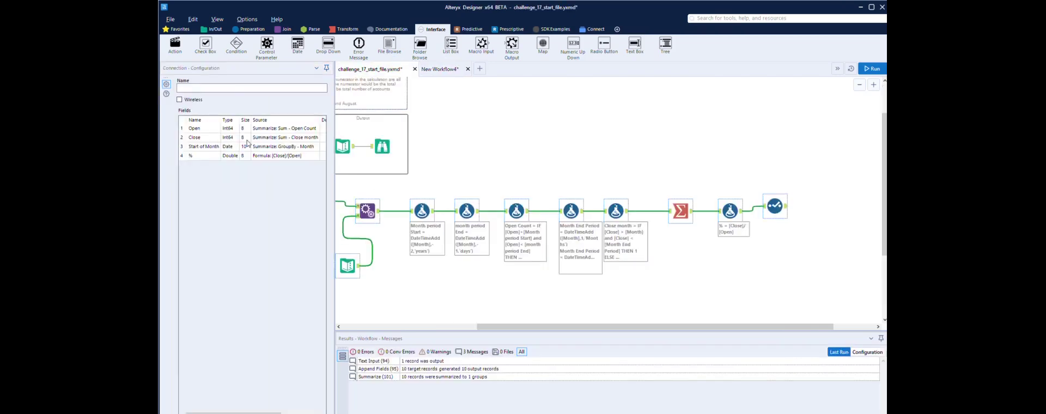
{"action": "left_click_drag", "start_coordinate": [640, 326], "coordinate": [507, 327]}
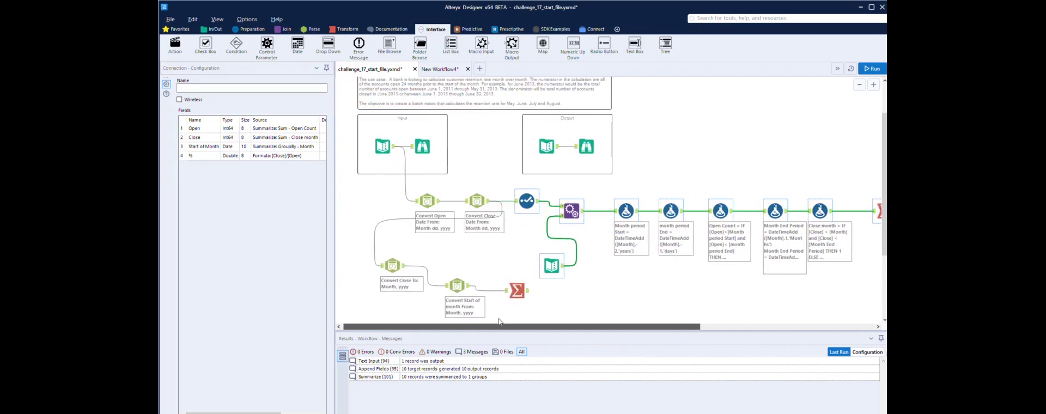
{"action": "left_click", "coordinate": [539, 192]}
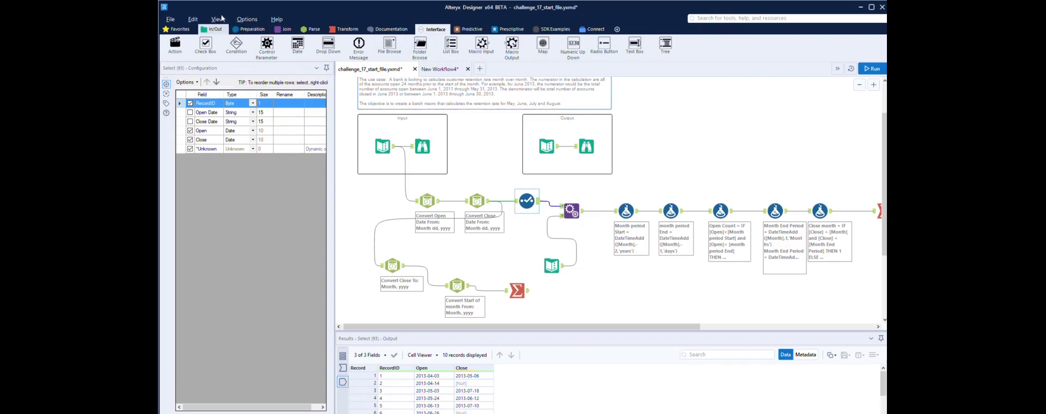
{"action": "left_click", "coordinate": [214, 29]}
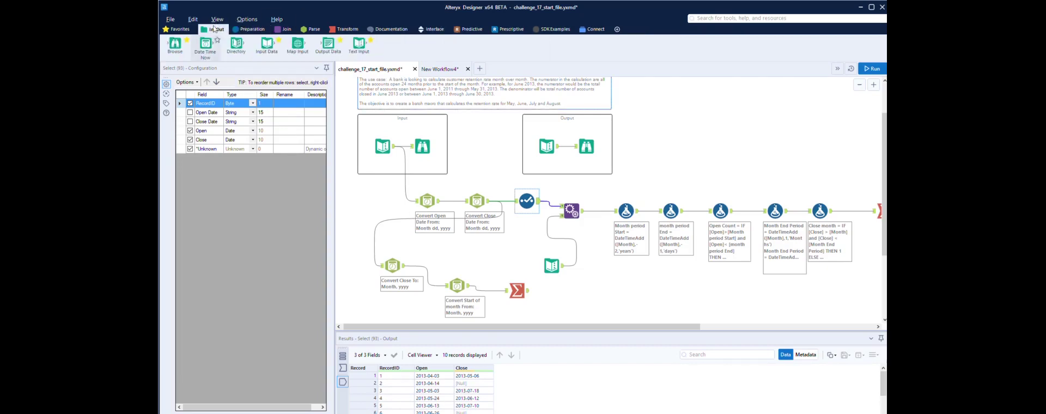
{"action": "left_click_drag", "start_coordinate": [204, 46], "coordinate": [582, 174]}
{"action": "key", "text": "ctrl+r"}
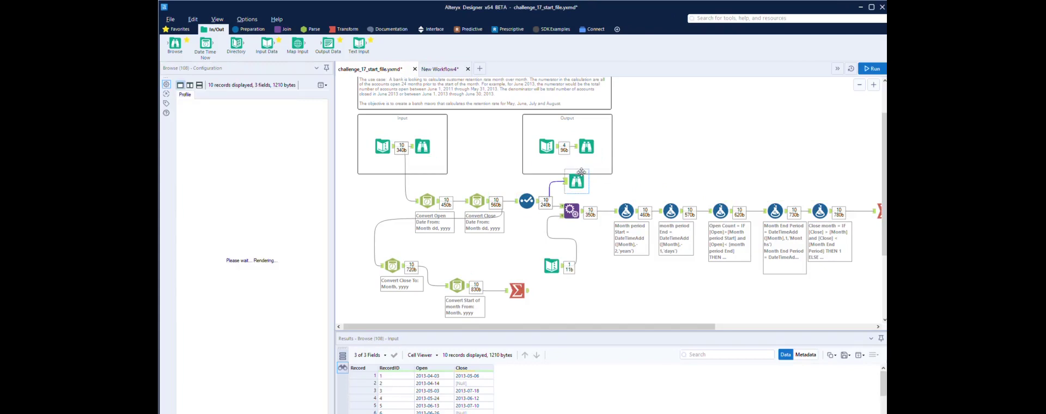
Copy the RecordID, Open and Close records from the Browse results into the new workflow's Macro Input as template data
{"action": "scroll", "coordinate": [488, 403], "scroll_direction": "down", "scroll_amount": 2}
{"action": "left_click_drag", "start_coordinate": [475, 402], "coordinate": [406, 371]}
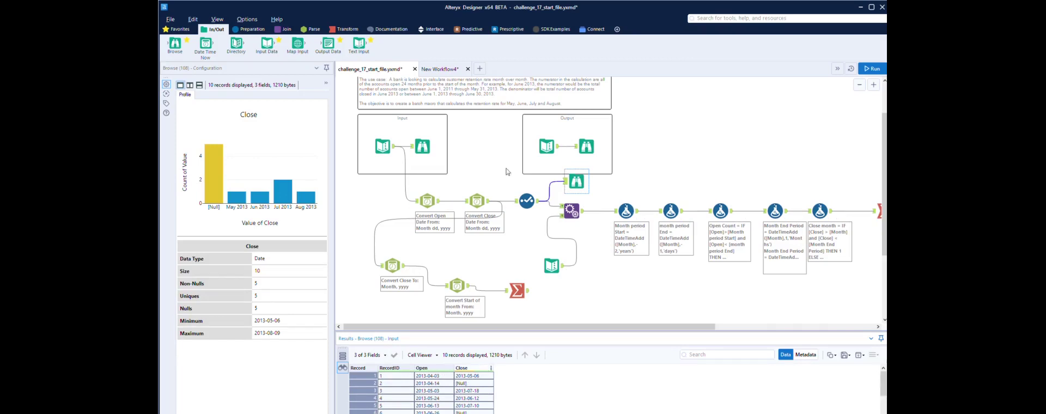
{"action": "left_click", "coordinate": [444, 69]}
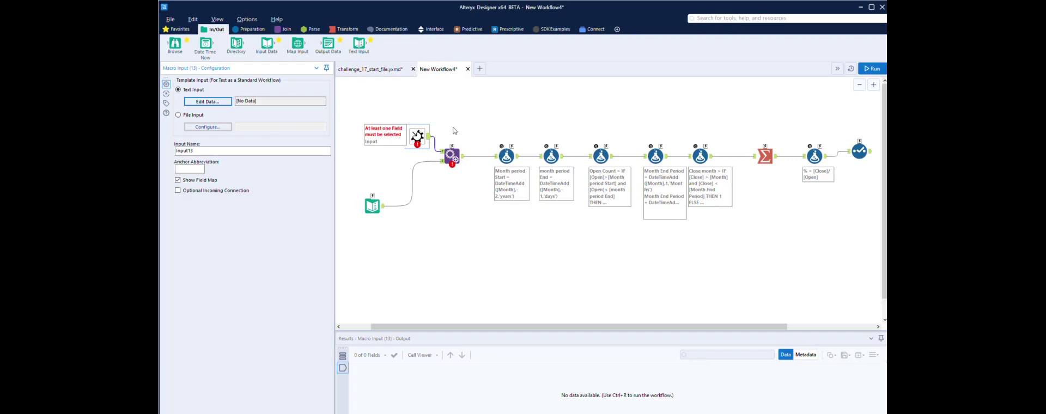
{"action": "left_click", "coordinate": [455, 130]}
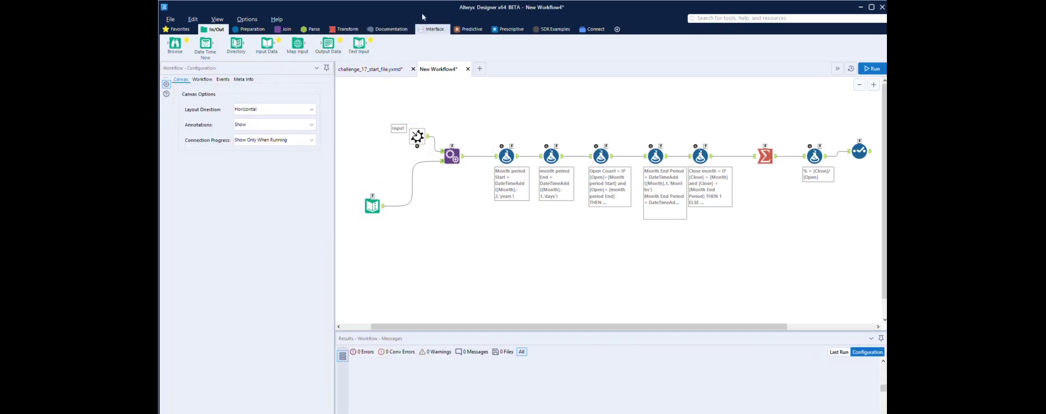
Connect a Macro Output to the final Select tool at the end of the calculation chain
{"action": "left_click", "coordinate": [430, 29]}
{"action": "left_click_drag", "start_coordinate": [512, 46], "coordinate": [870, 157]}
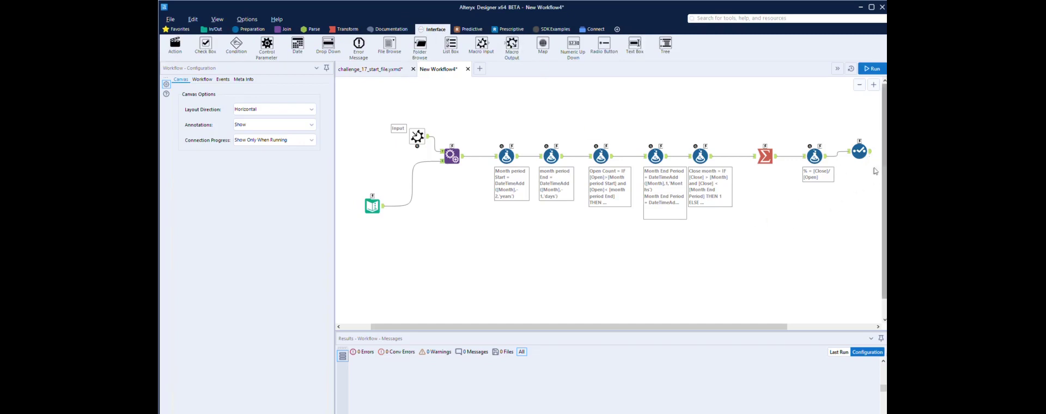
{"action": "left_click_drag", "start_coordinate": [763, 326], "coordinate": [818, 326]}
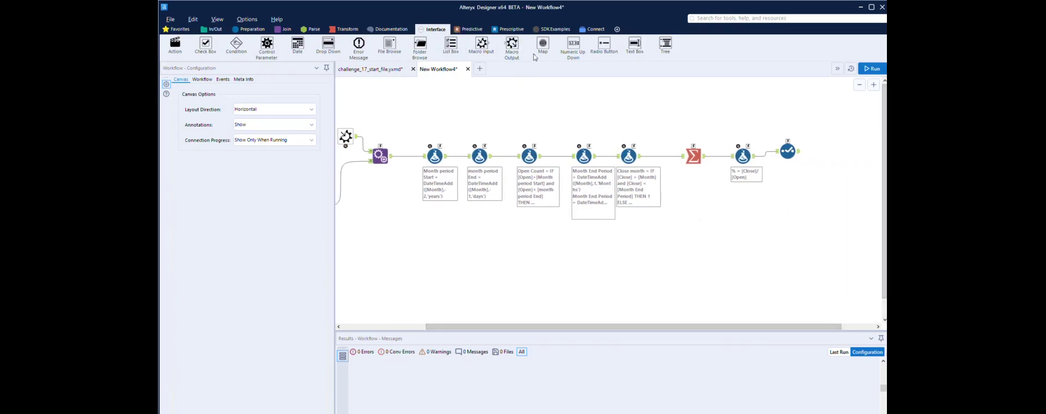
{"action": "left_click_drag", "start_coordinate": [512, 44], "coordinate": [824, 151]}
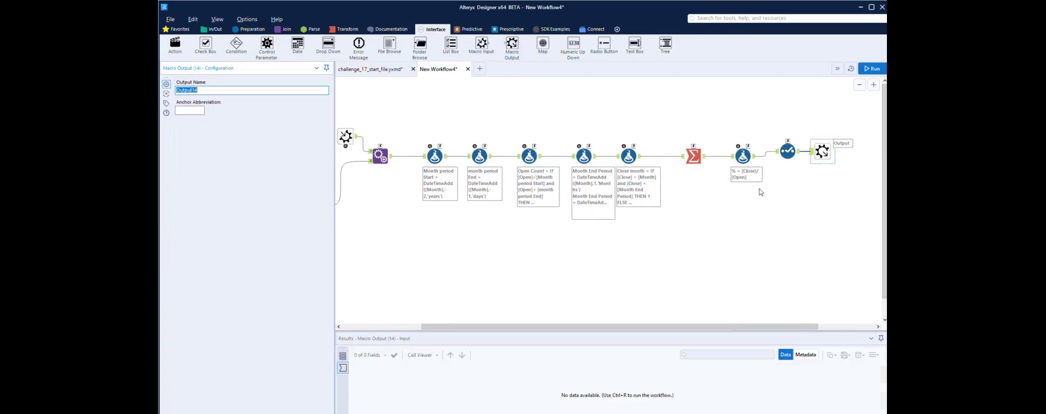
Link a Control Parameter through an Update Cell action to the Month text input and save the macro as Challenge 17.yxmc
{"action": "left_click_drag", "start_coordinate": [746, 326], "coordinate": [630, 317]}
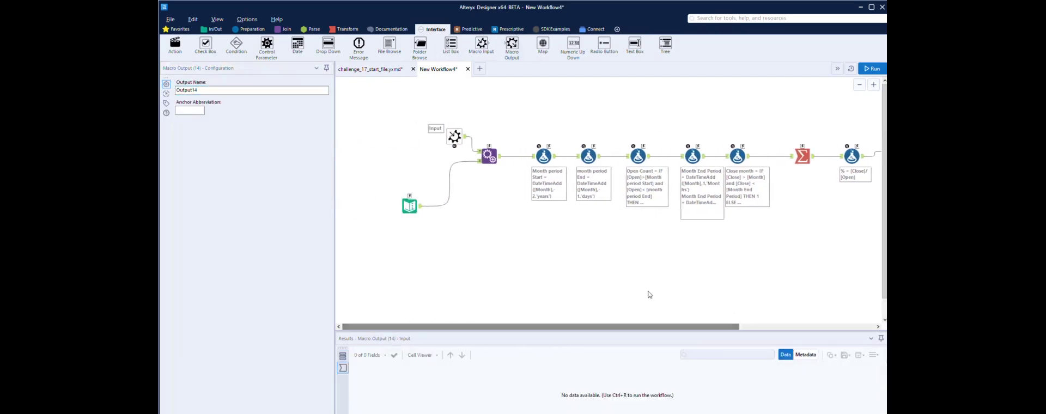
{"action": "left_click_drag", "start_coordinate": [176, 43], "coordinate": [412, 166]}
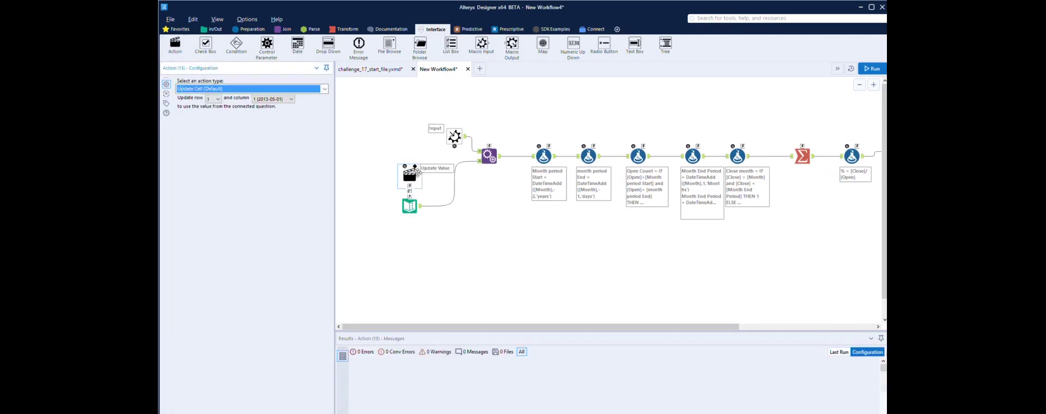
{"action": "left_click_drag", "start_coordinate": [267, 44], "coordinate": [402, 132]}
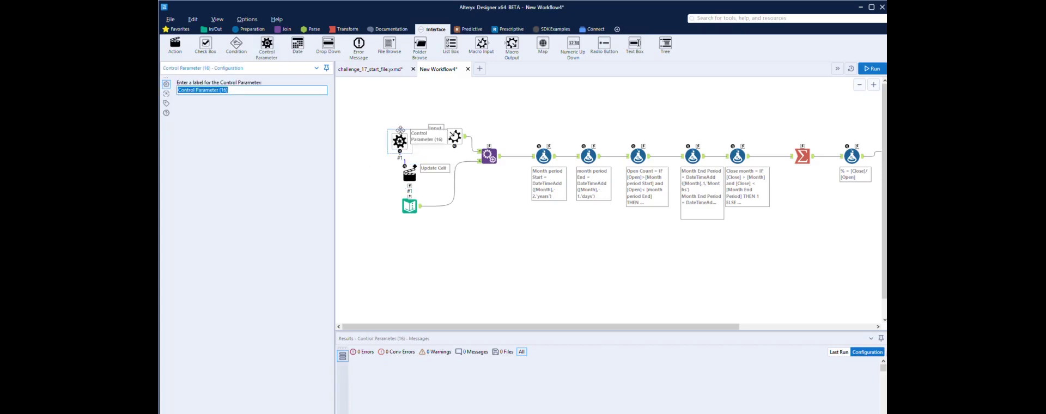
{"action": "left_click", "coordinate": [383, 157]}
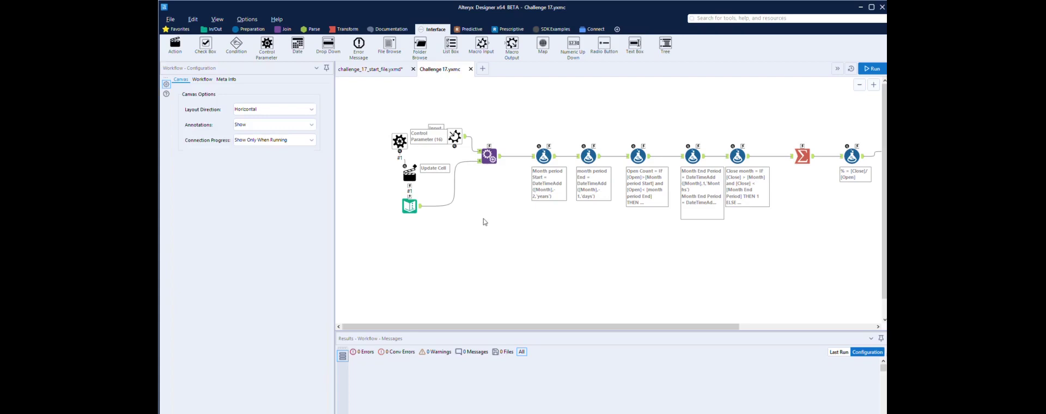
In the challenge_17_start_file workflow, delete the Month text input and the calculation chain from Append Fields onward
{"action": "left_click", "coordinate": [382, 69]}
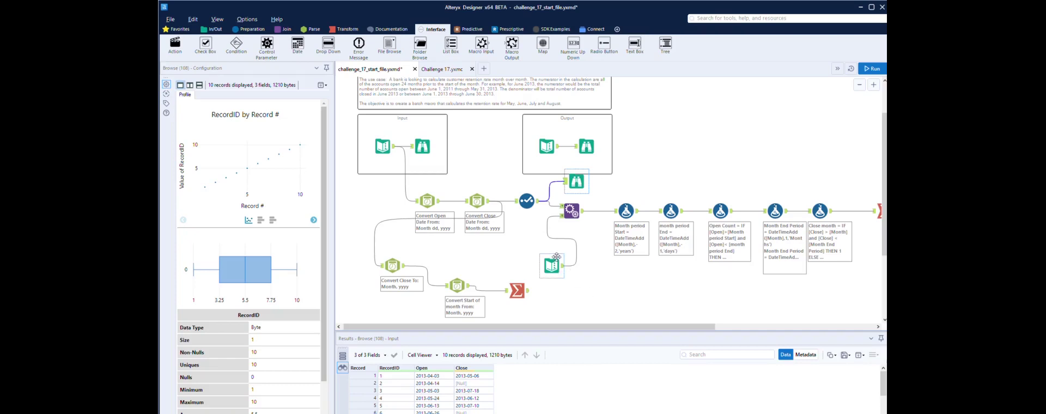
{"action": "left_click_drag", "start_coordinate": [554, 194], "coordinate": [864, 292]}
{"action": "key", "text": "Delete"}
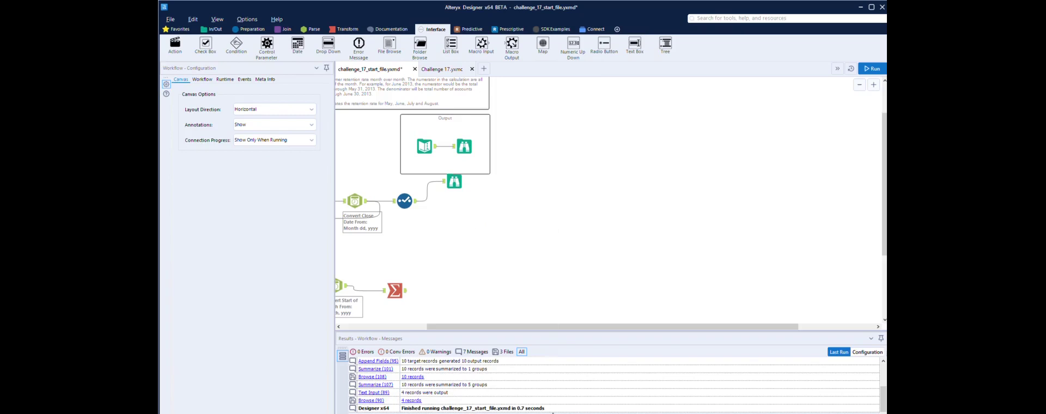
Insert the Challenge 17 macro and connect the Select output to its upper input and the Summarize output to its lower input
{"action": "left_click", "coordinate": [610, 413]}
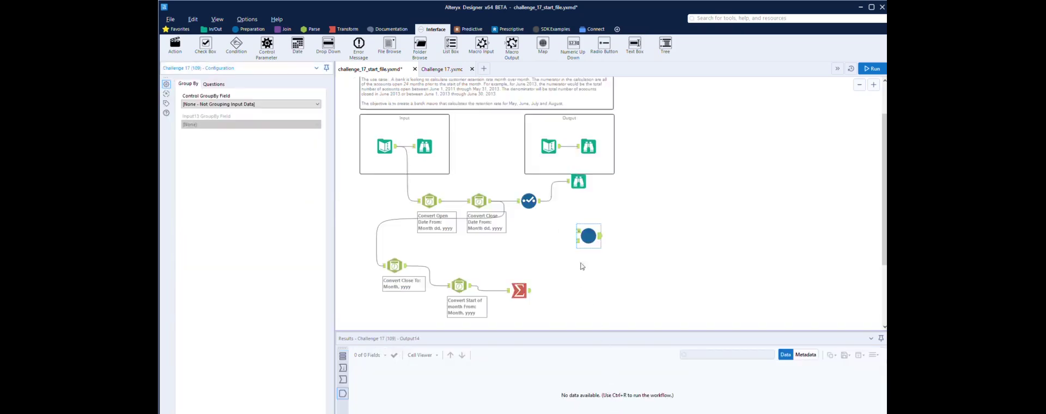
{"action": "left_click_drag", "start_coordinate": [591, 229], "coordinate": [596, 214]}
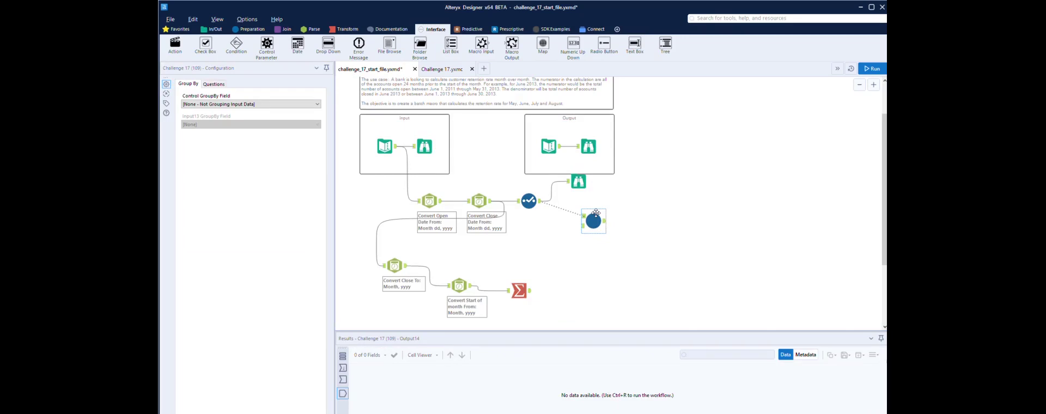
{"action": "left_click_drag", "start_coordinate": [596, 213], "coordinate": [596, 214]}
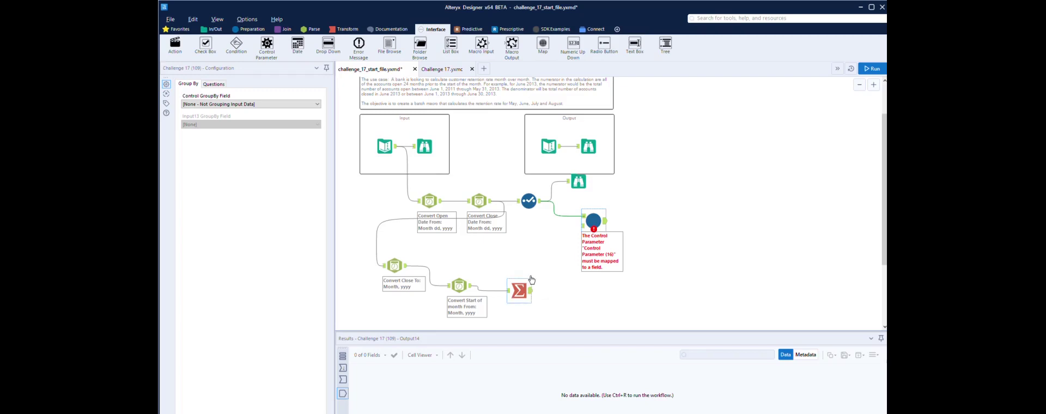
{"action": "left_click_drag", "start_coordinate": [531, 291], "coordinate": [590, 208]}
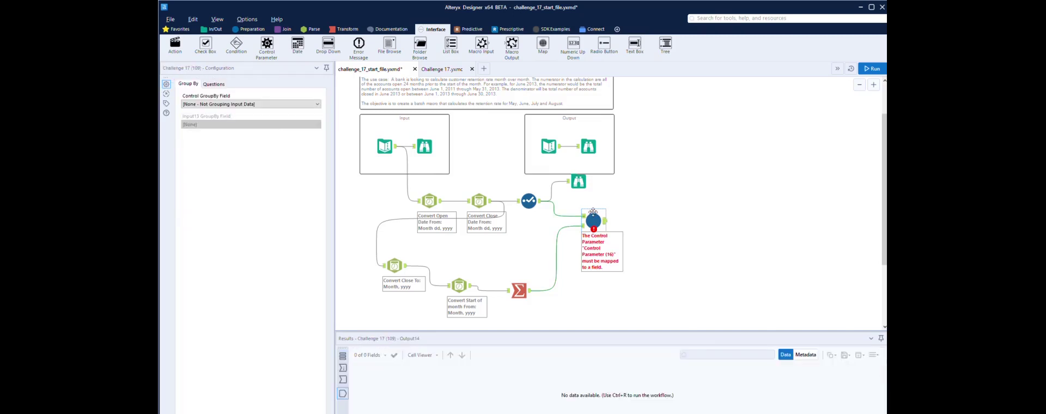
Try grouping the macro's control data by RecordID and Input13 by Month, and attach a Browse tool to its output
{"action": "left_click", "coordinate": [315, 93]}
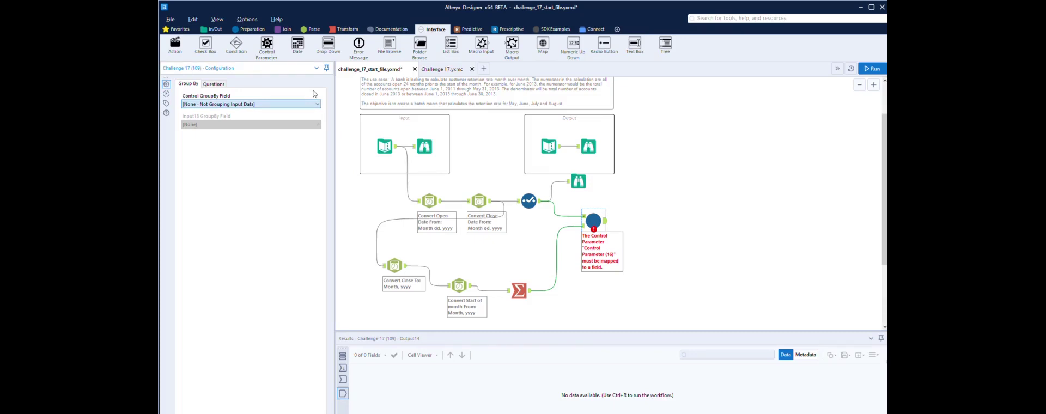
{"action": "scroll", "coordinate": [311, 103], "scroll_direction": "down", "scroll_amount": 1}
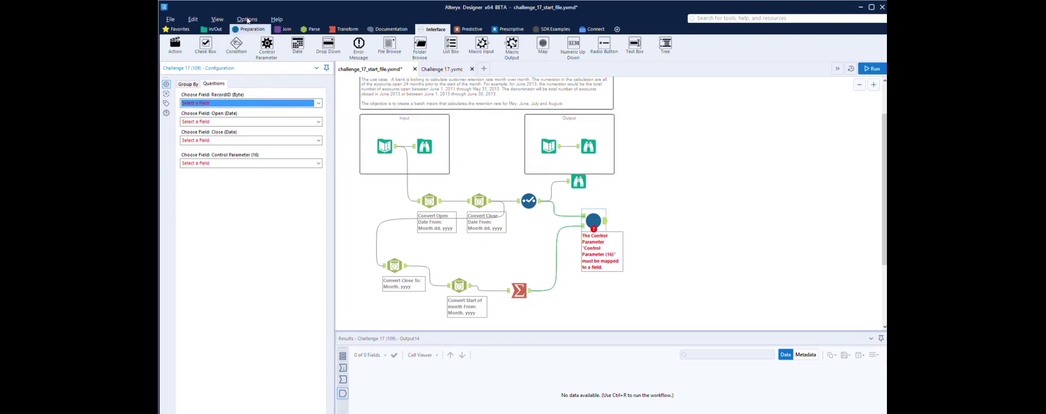
{"action": "left_click", "coordinate": [213, 29]}
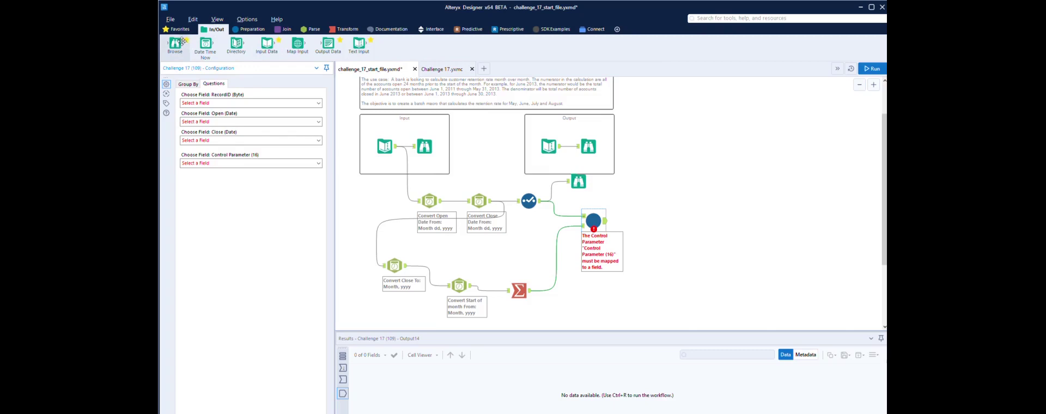
{"action": "left_click_drag", "start_coordinate": [175, 41], "coordinate": [657, 216]}
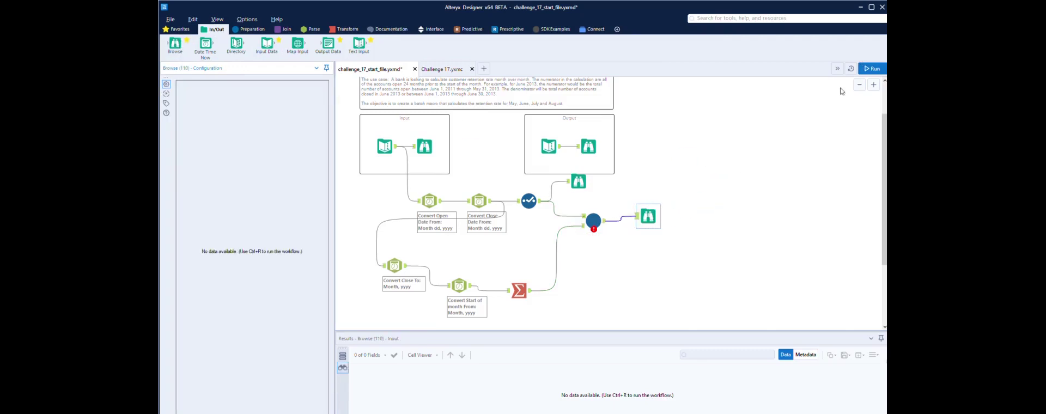
Try swapping the macro's incoming connections, with Month as the control group-by field and RecordID as the Input13 group-by field
{"action": "left_click", "coordinate": [597, 212]}
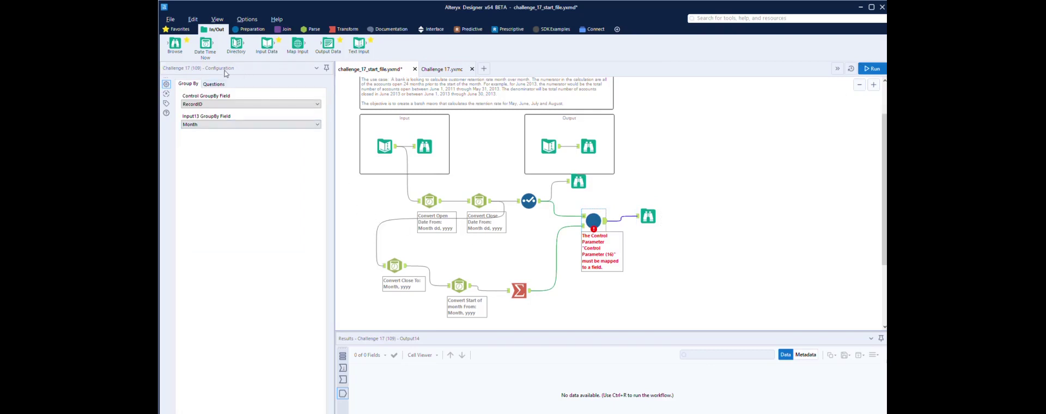
{"action": "left_click", "coordinate": [214, 84]}
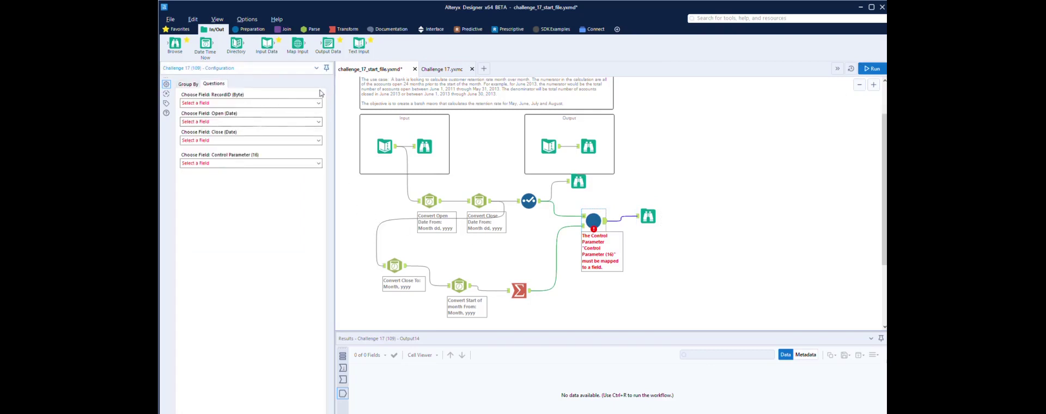
{"action": "left_click", "coordinate": [284, 103]}
{"action": "left_click", "coordinate": [285, 104]}
{"action": "left_click", "coordinate": [285, 112]}
{"action": "key", "text": "Down"}
Inspect the data at the macro's input anchors and delete the macro together with its output Browse tool
{"action": "left_click", "coordinate": [585, 217]}
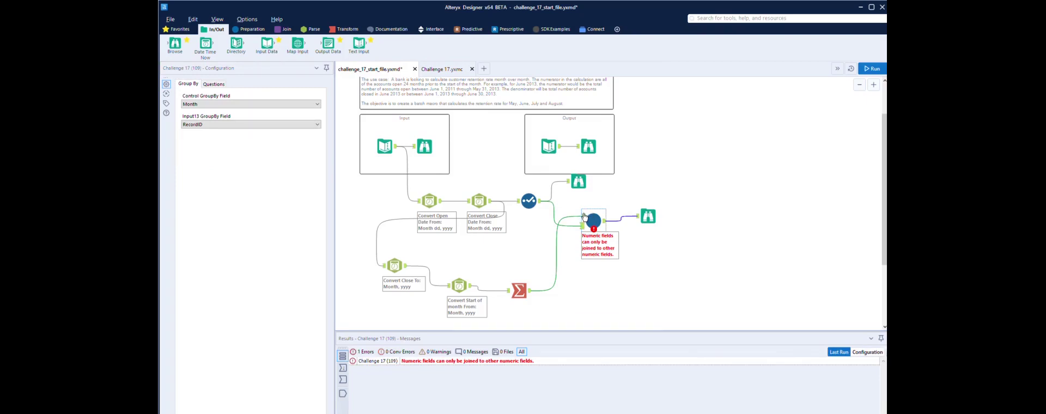
{"action": "left_click", "coordinate": [584, 217]}
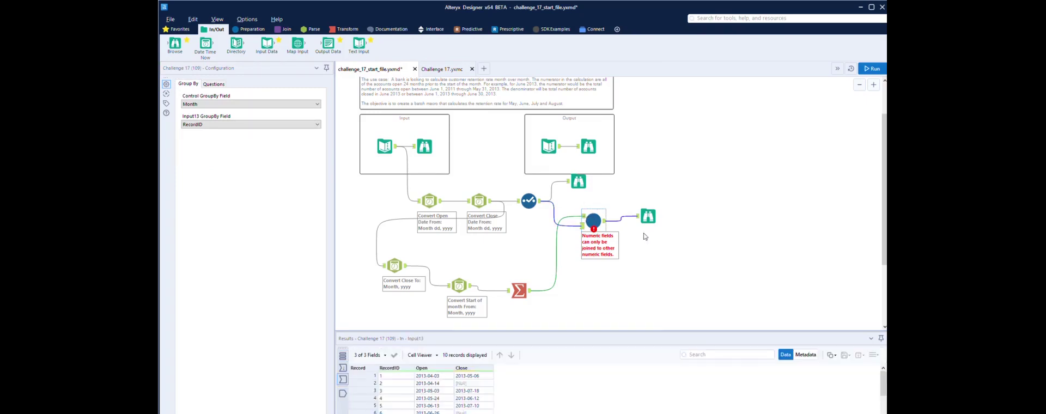
{"action": "left_click_drag", "start_coordinate": [566, 197], "coordinate": [665, 269]}
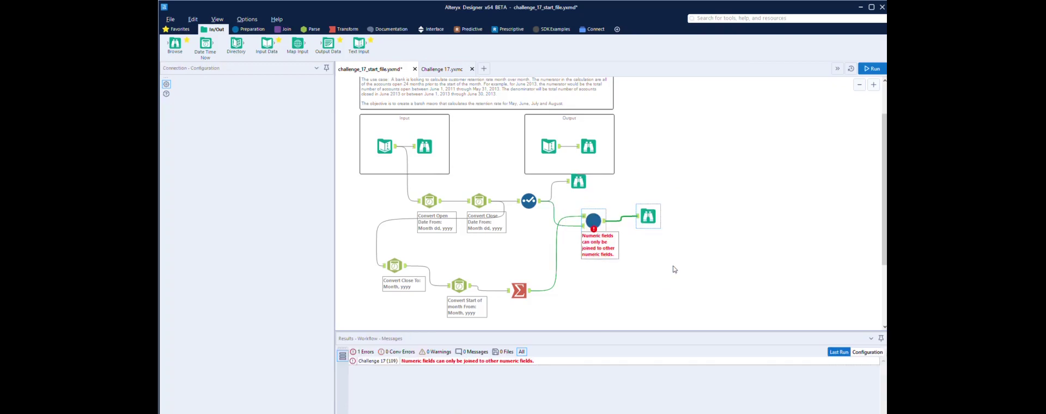
{"action": "key", "text": "Delete"}
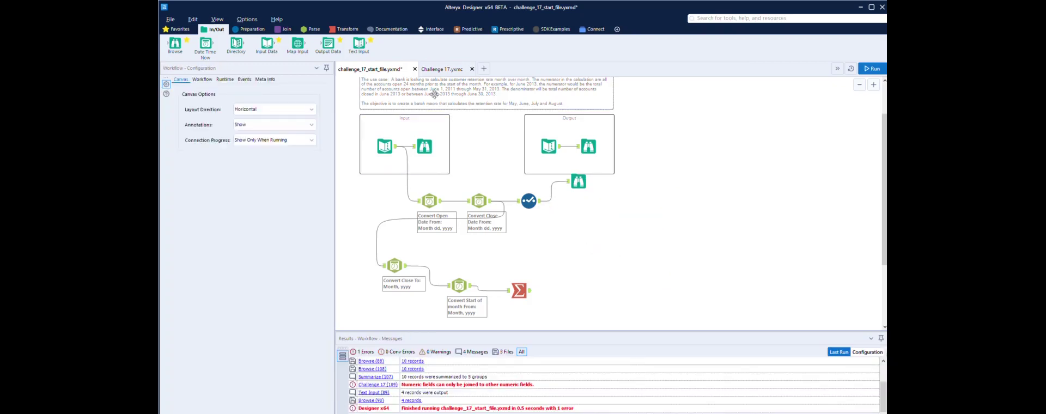
Copy the tool chain from Append Fields through the final Select in the Challenge 17 macro into the challenge_17_start_file workflow
{"action": "left_click", "coordinate": [437, 66]}
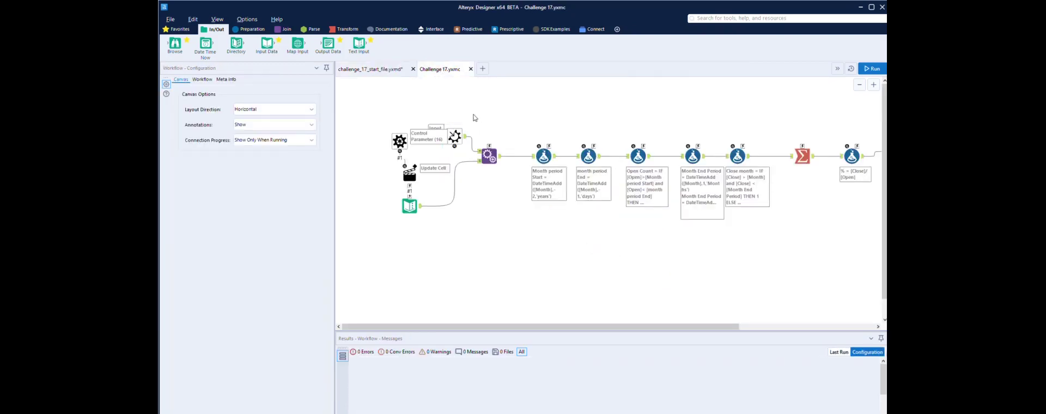
{"action": "left_click_drag", "start_coordinate": [472, 111], "coordinate": [737, 225]}
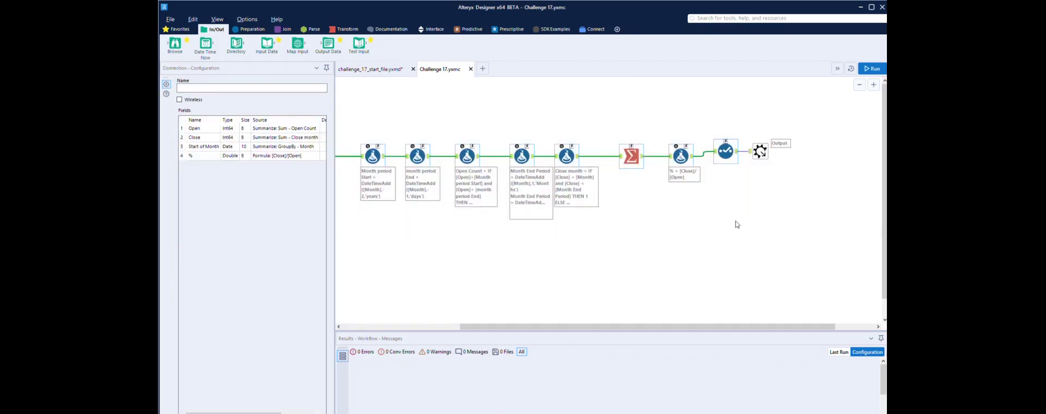
{"action": "left_click", "coordinate": [370, 69]}
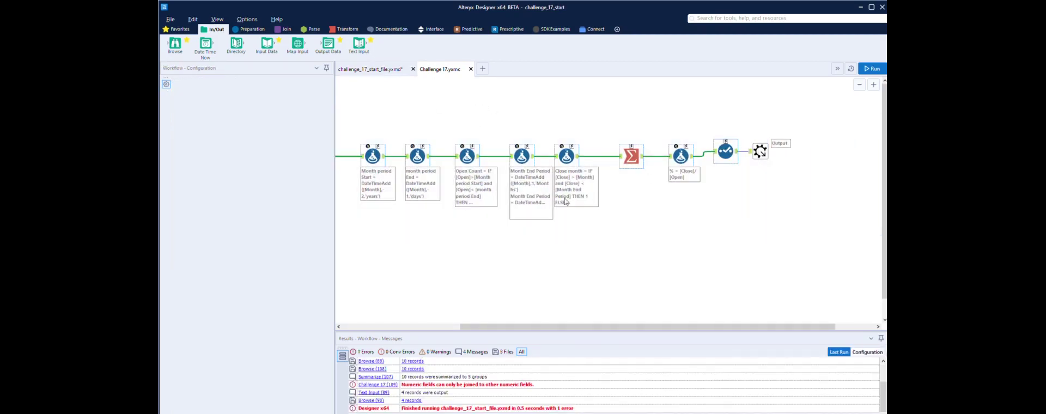
{"action": "key", "text": "ctrl+v"}
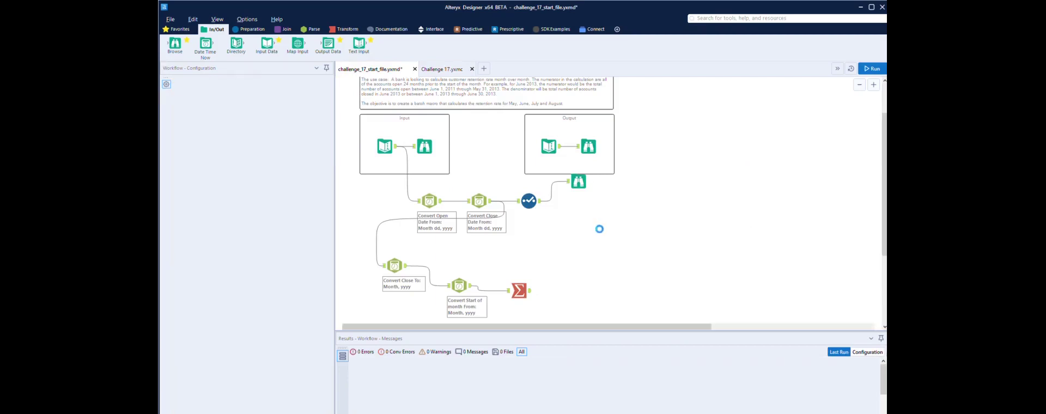
Copy the macro's Month Text Input into the start file workflow and place it just before the pasted Append Fields tool
{"action": "left_click", "coordinate": [440, 69]}
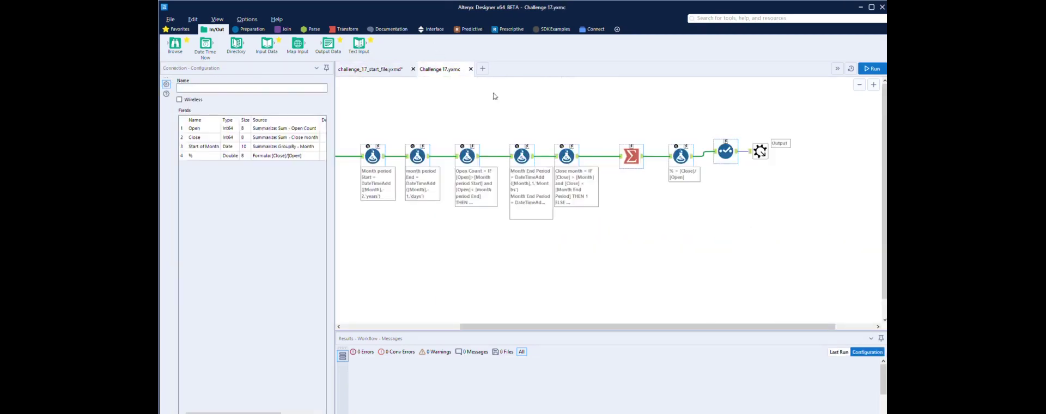
{"action": "left_click_drag", "start_coordinate": [559, 326], "coordinate": [441, 326]}
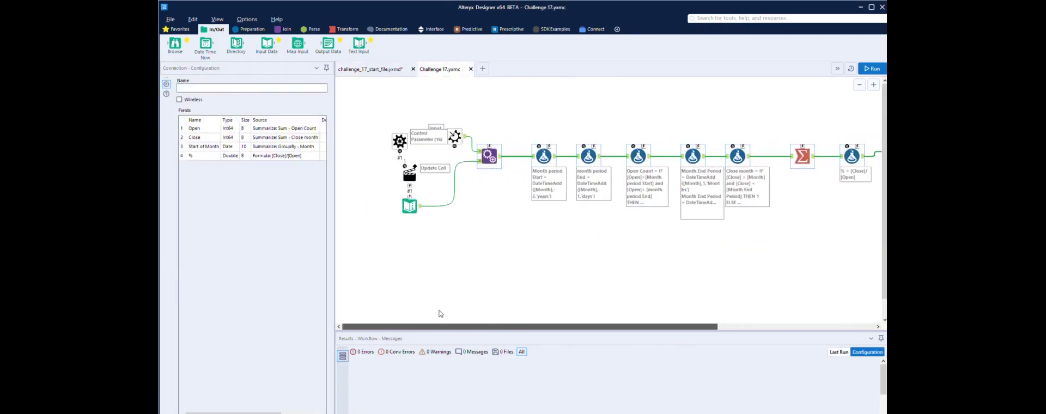
{"action": "left_click", "coordinate": [411, 201]}
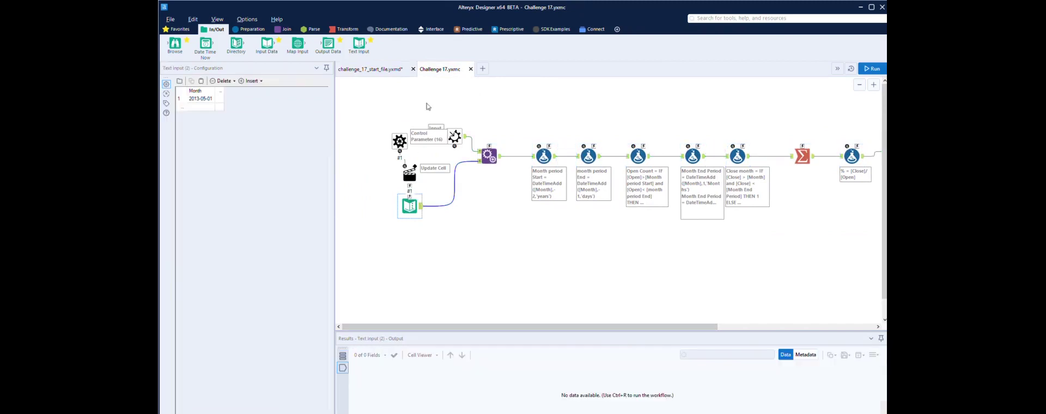
{"action": "left_click", "coordinate": [379, 69]}
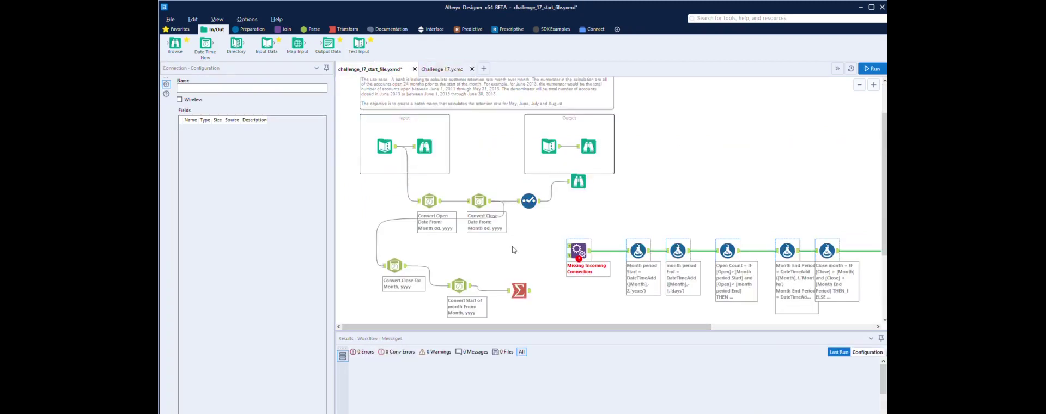
{"action": "key", "text": "ctrl+v"}
{"action": "left_click_drag", "start_coordinate": [525, 258], "coordinate": [499, 238]}
Connect the Select output to Append Fields' upper input and the Summarize output to its lower input, and run the workflow
{"action": "left_click_drag", "start_coordinate": [540, 201], "coordinate": [568, 246]}
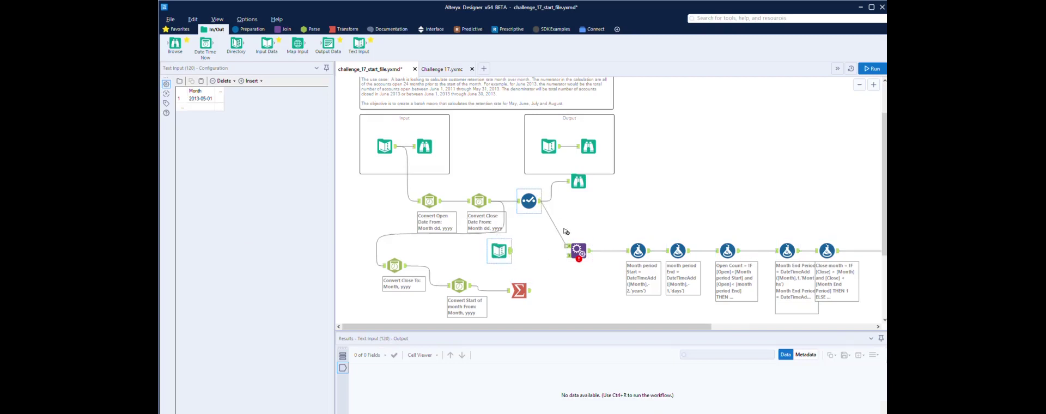
{"action": "left_click_drag", "start_coordinate": [530, 290], "coordinate": [569, 258]}
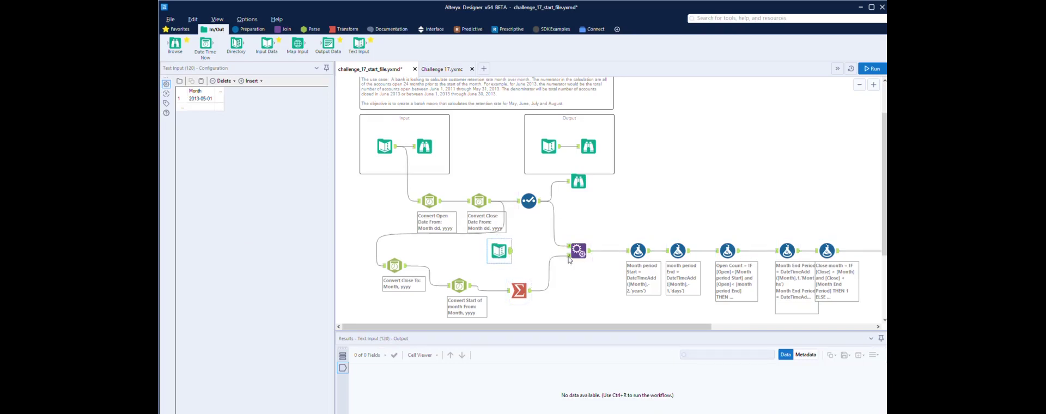
{"action": "left_click", "coordinate": [872, 69]}
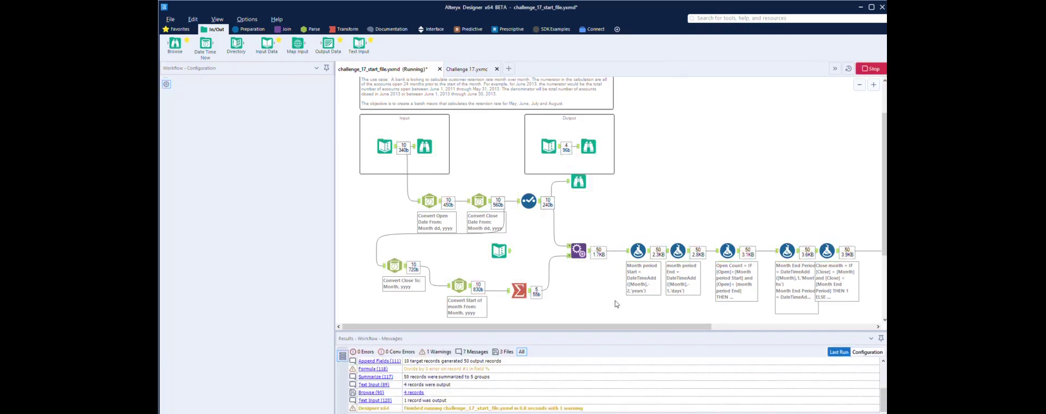
Compare the final Select's results with the expected output data, and examine the input and output of the Summarize before it
{"action": "left_click_drag", "start_coordinate": [605, 326], "coordinate": [726, 316]}
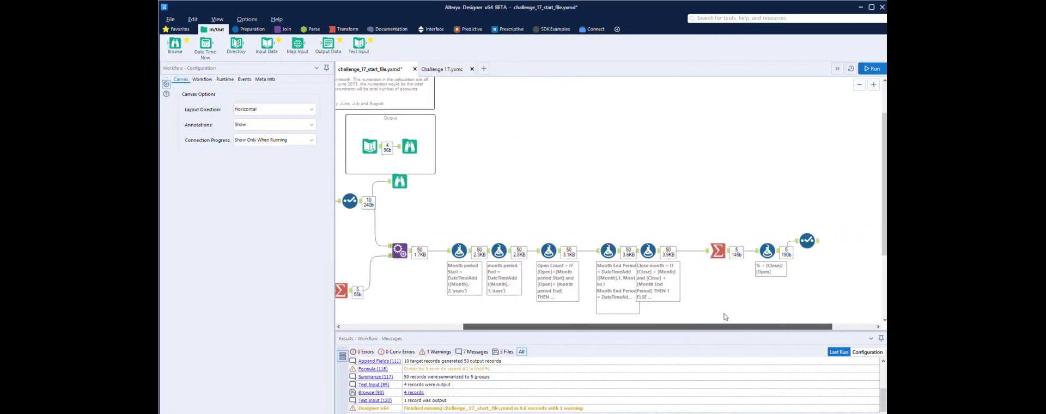
{"action": "left_click", "coordinate": [821, 230]}
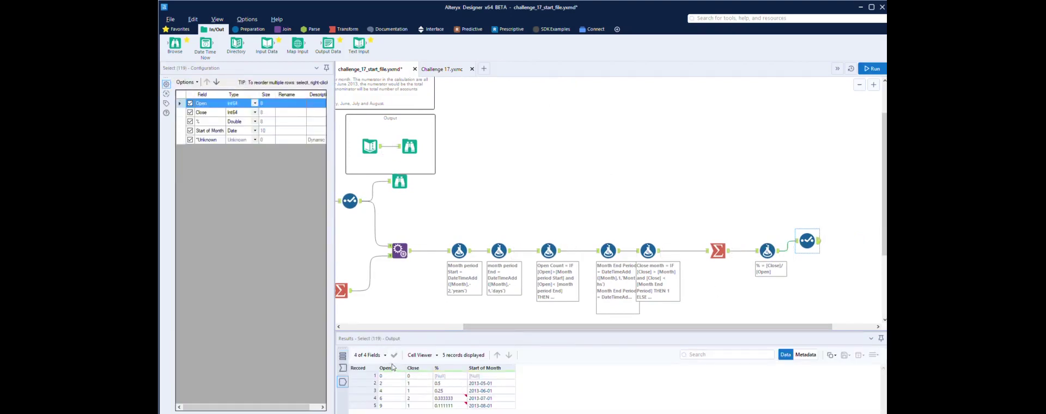
{"action": "left_click", "coordinate": [567, 412]}
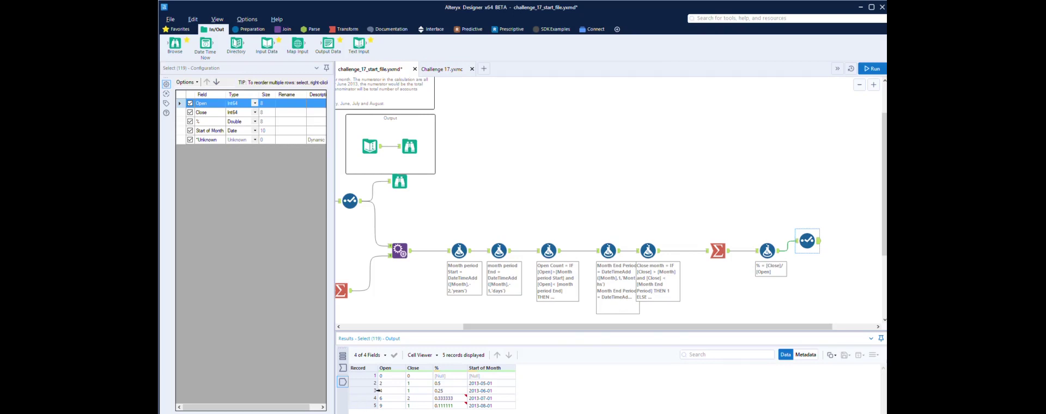
{"action": "left_click", "coordinate": [410, 146]}
{"action": "scroll", "coordinate": [567, 314], "scroll_direction": "left", "scroll_amount": 3}
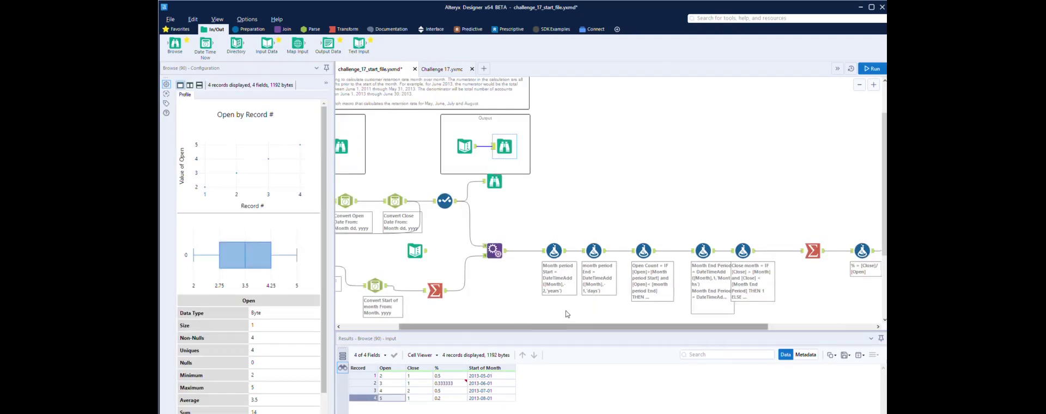
{"action": "scroll", "coordinate": [567, 326], "scroll_direction": "right", "scroll_amount": 3}
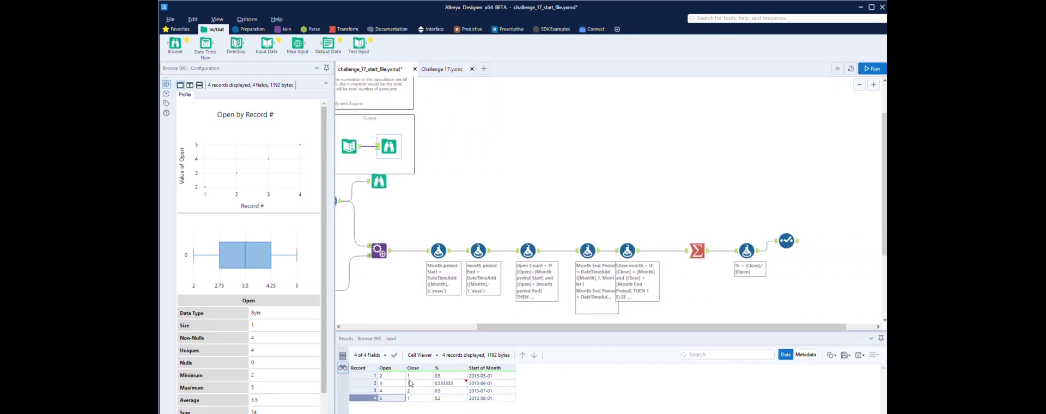
{"action": "left_click", "coordinate": [799, 231]}
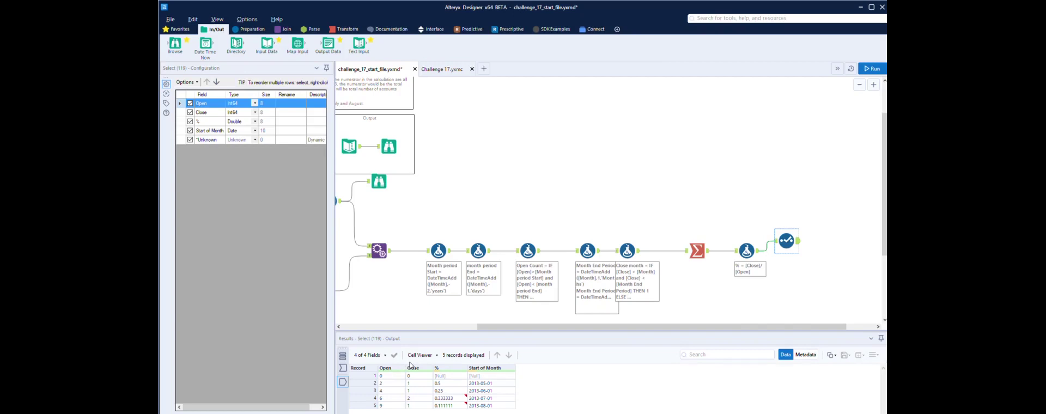
{"action": "left_click", "coordinate": [709, 243]}
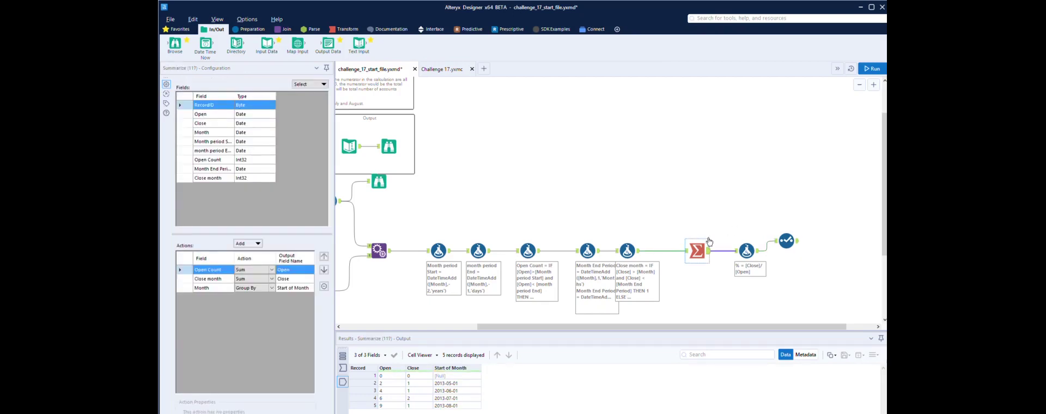
{"action": "left_click", "coordinate": [688, 243]}
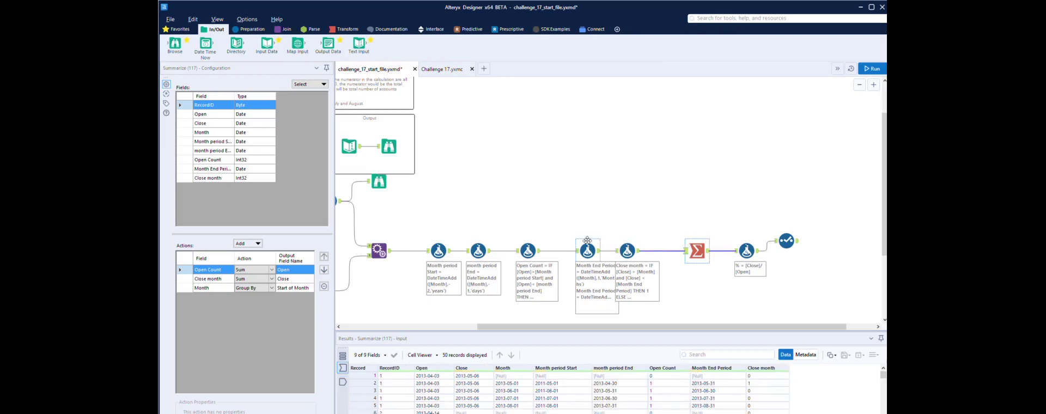
Insert a Formula tool just before the second Summarize and name its output column Previous Closed
{"action": "left_click", "coordinate": [260, 29]}
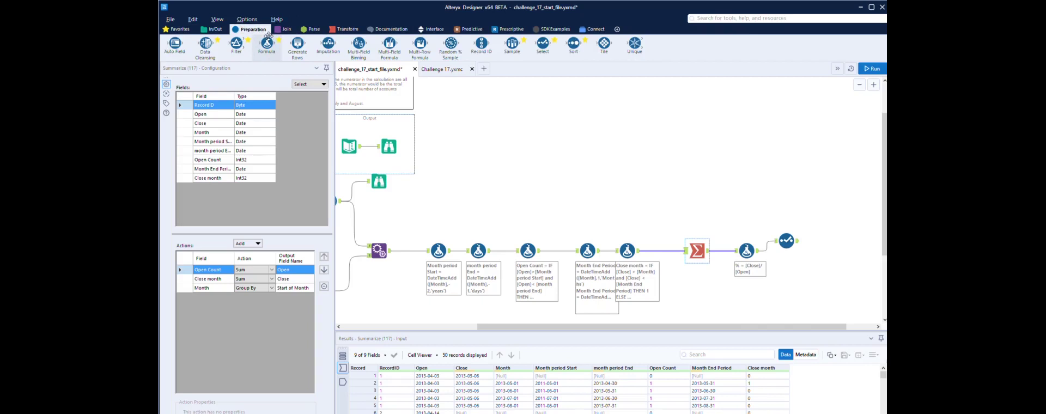
{"action": "left_click_drag", "start_coordinate": [267, 41], "coordinate": [662, 246]}
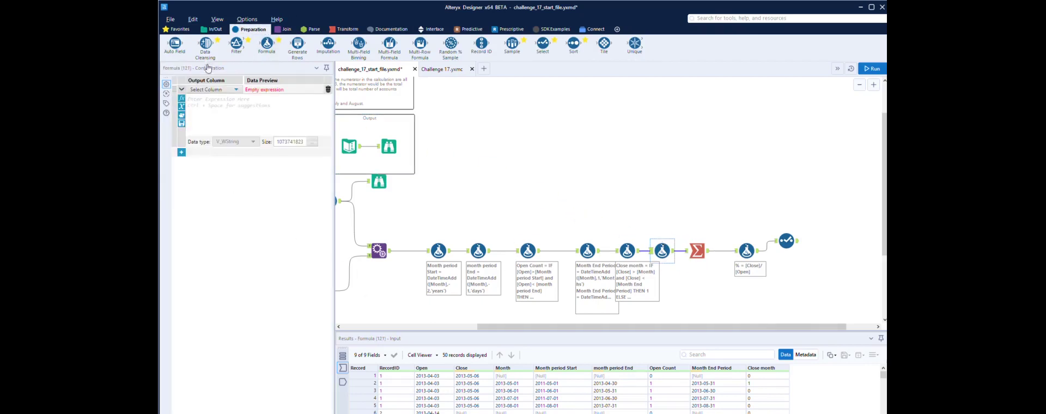
{"action": "left_click", "coordinate": [219, 89]}
{"action": "left_click", "coordinate": [219, 89]}
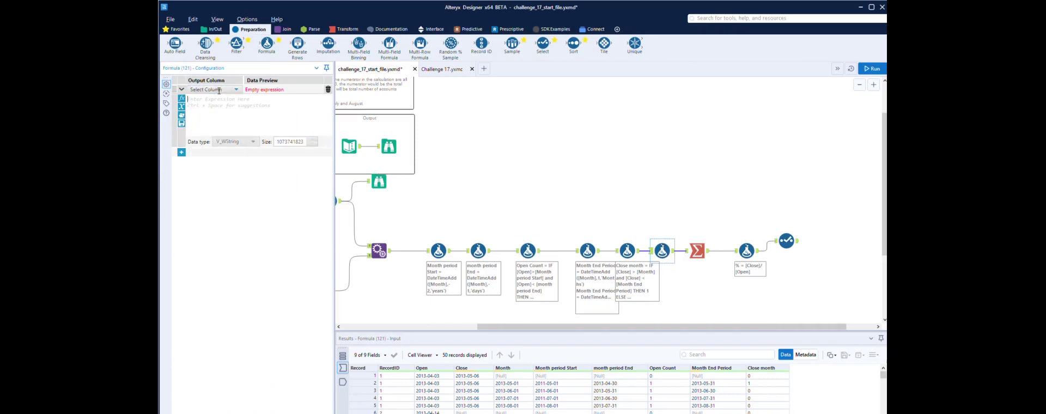
{"action": "type", "text": "Pre"}
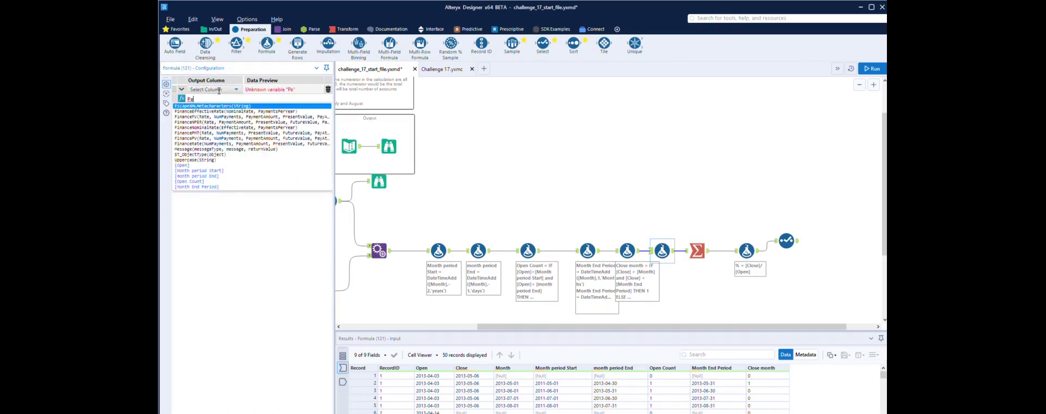
{"action": "type", "text": "v"}
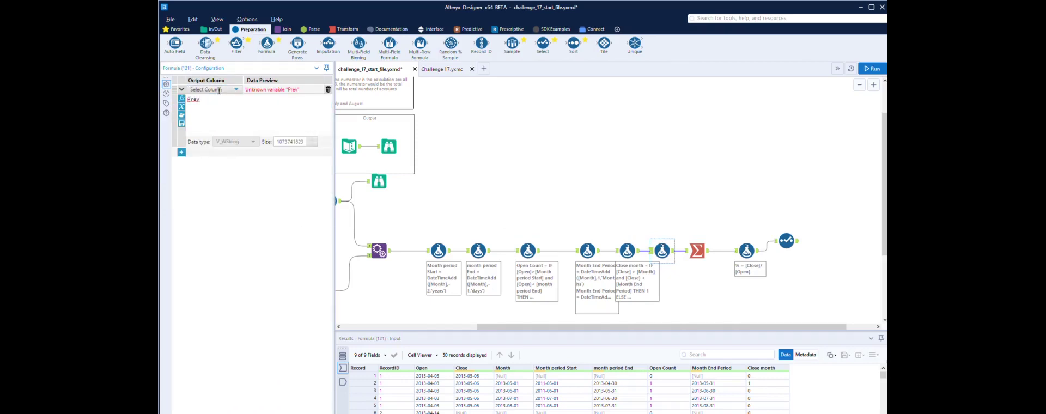
{"action": "left_click", "coordinate": [223, 88]}
{"action": "left_click", "coordinate": [215, 89]}
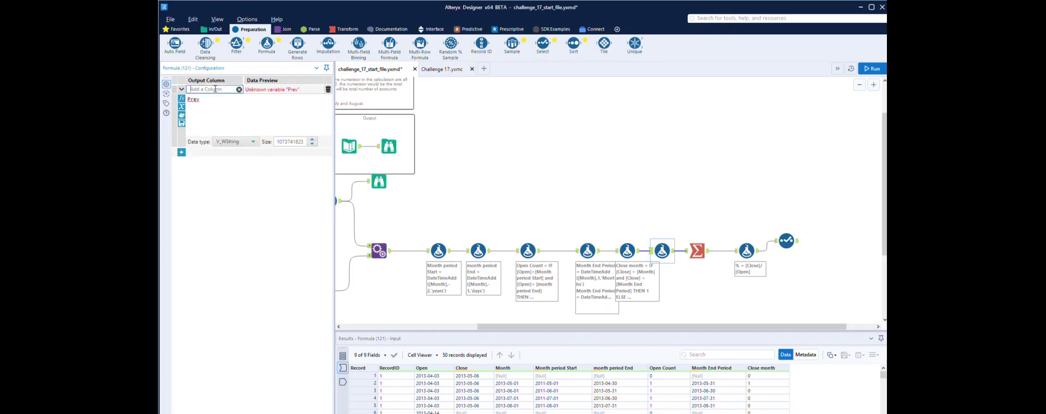
{"action": "type", "text": "P"}
{"action": "key", "text": "BackSpace"}
{"action": "key", "text": "BackSpace"}
{"action": "key", "text": "BackSpace"}
{"action": "key", "text": "BackSpace"}
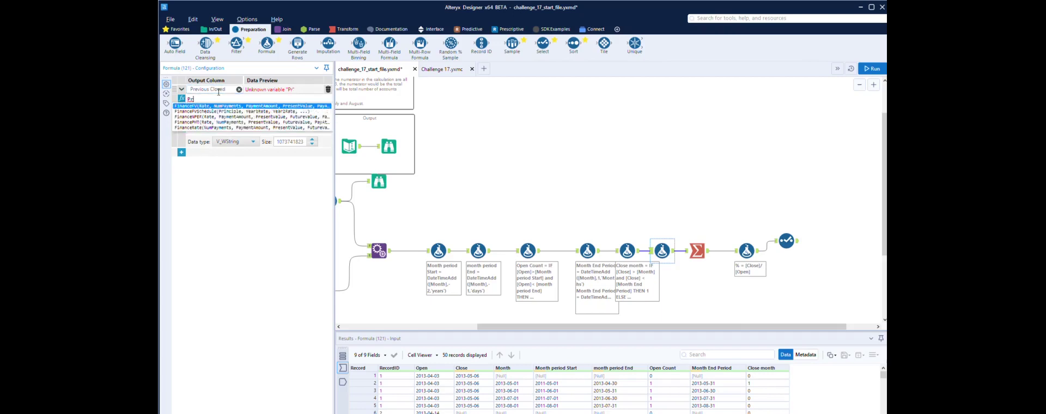
Write the Previous Closed expression as IF [Close] < [Month] THEN 1 ELSE 0 ENDIF
{"action": "type", "text": "if"}
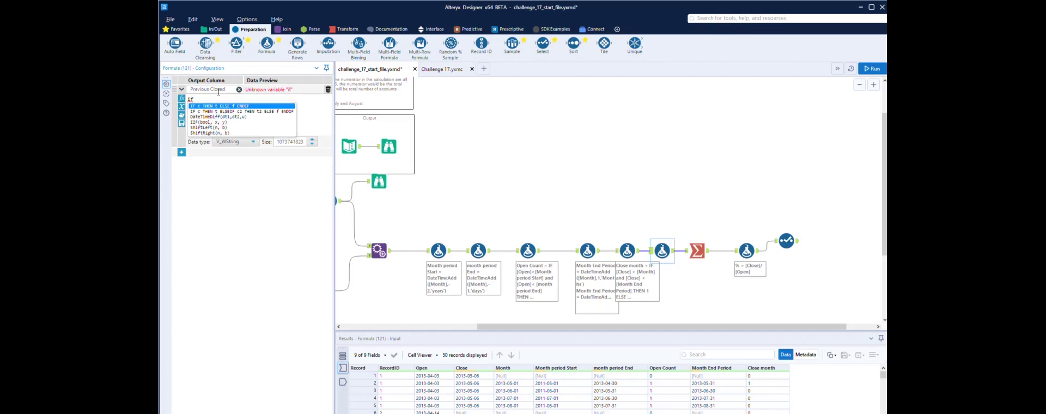
{"action": "key", "text": "Return"}
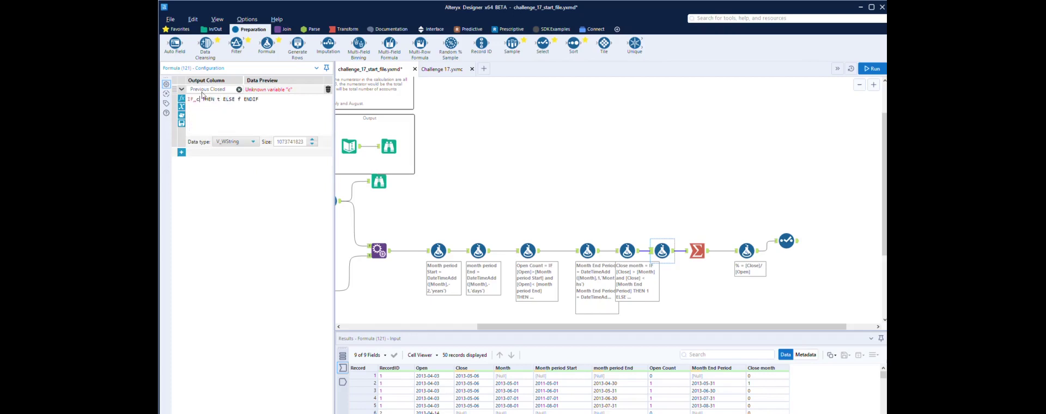
{"action": "key", "text": "BackSpace"}
{"action": "type", "text": "["}
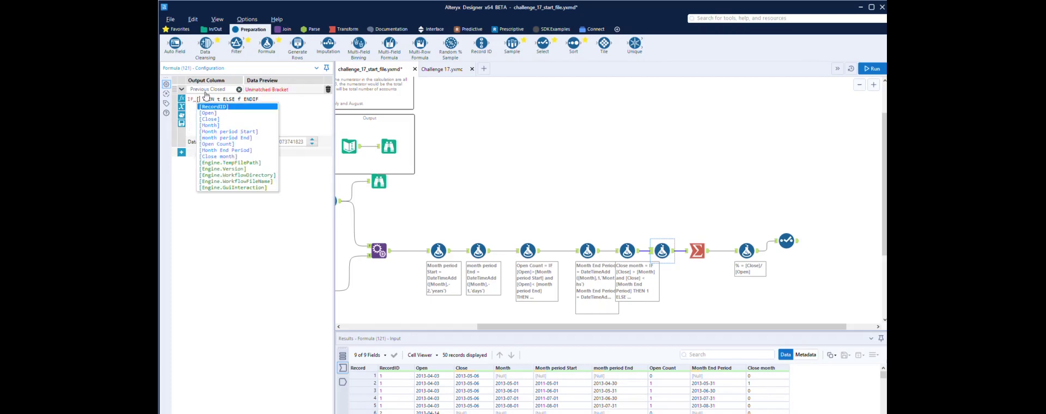
{"action": "left_click", "coordinate": [209, 119]}
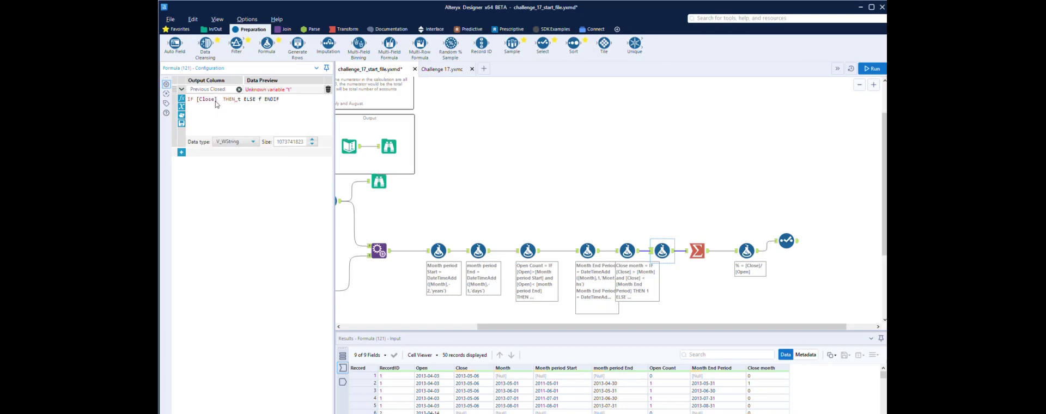
{"action": "type", "text": "< [Month]"}
{"action": "key", "text": "BackSpace"}
{"action": "type", "text": "1"}
{"action": "key", "text": "BackSpace"}
{"action": "type", "text": "0"}
Set the Previous Closed data type to Int32 and run the workflow
{"action": "left_click", "coordinate": [253, 142]}
{"action": "left_click", "coordinate": [240, 193]}
{"action": "left_click", "coordinate": [657, 167]}
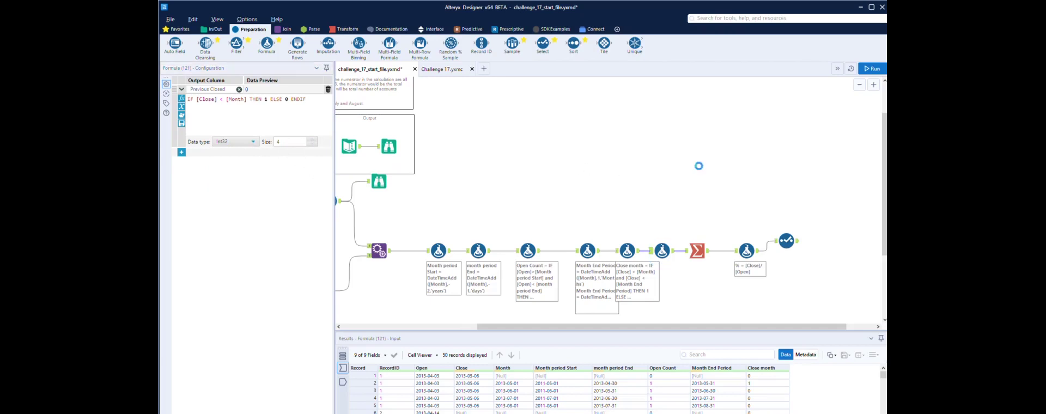
{"action": "key", "text": "ctrl+r"}
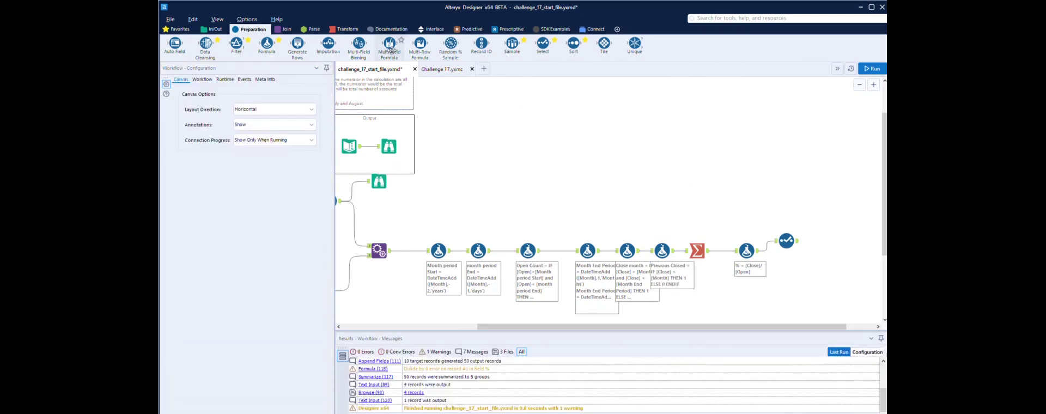
Insert a Filter before the second Summarize that keeps records with Previous Closed != 1, run the workflow and view the final Select's results
{"action": "left_click_drag", "start_coordinate": [240, 40], "coordinate": [687, 254]}
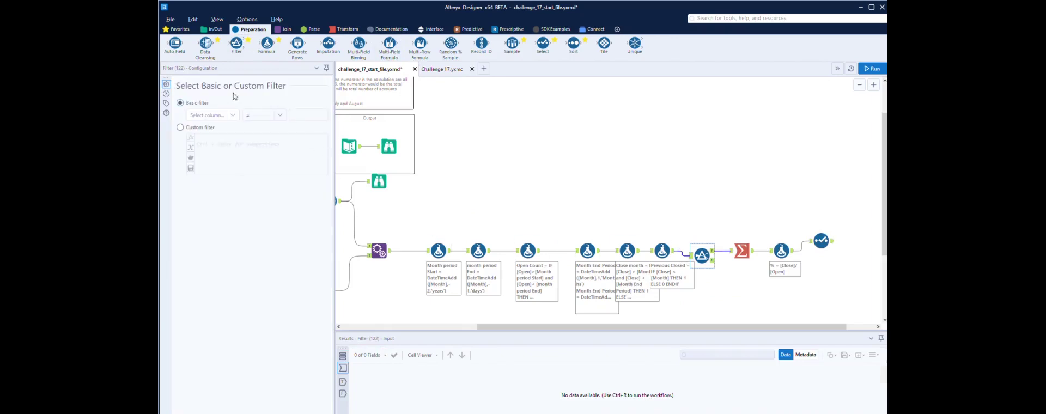
{"action": "left_click", "coordinate": [229, 113]}
{"action": "scroll", "coordinate": [237, 144], "scroll_direction": "down", "scroll_amount": 1}
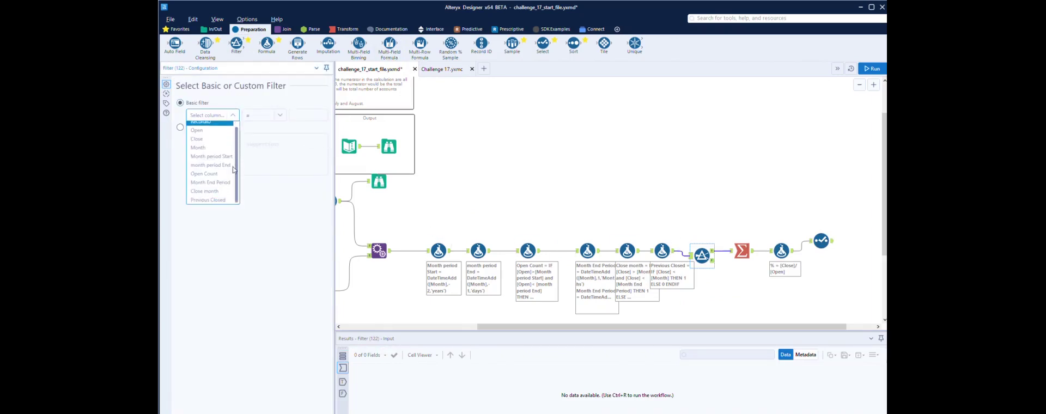
{"action": "left_click", "coordinate": [210, 197]}
{"action": "left_click", "coordinate": [267, 115]}
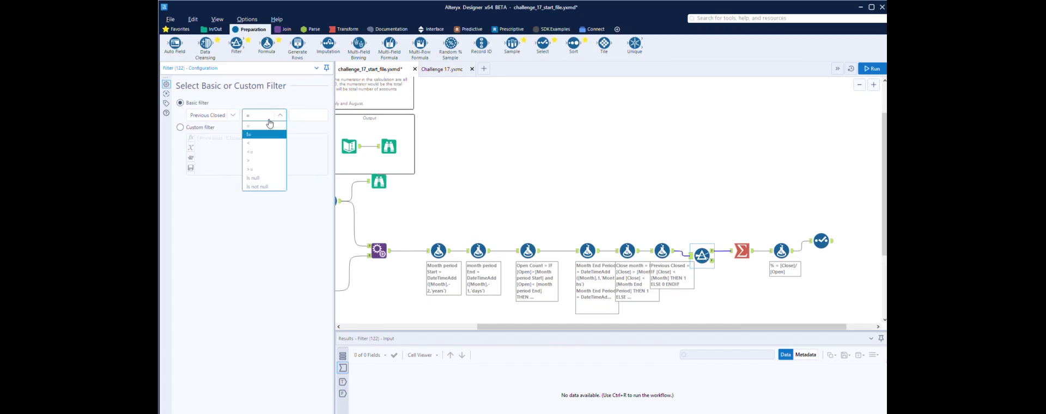
{"action": "left_click", "coordinate": [266, 134]}
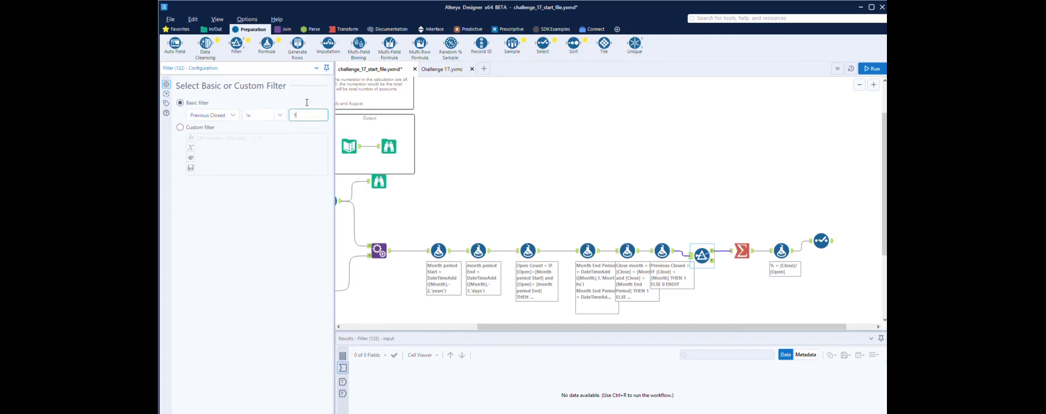
{"action": "left_click", "coordinate": [649, 164]}
{"action": "left_click", "coordinate": [872, 69]}
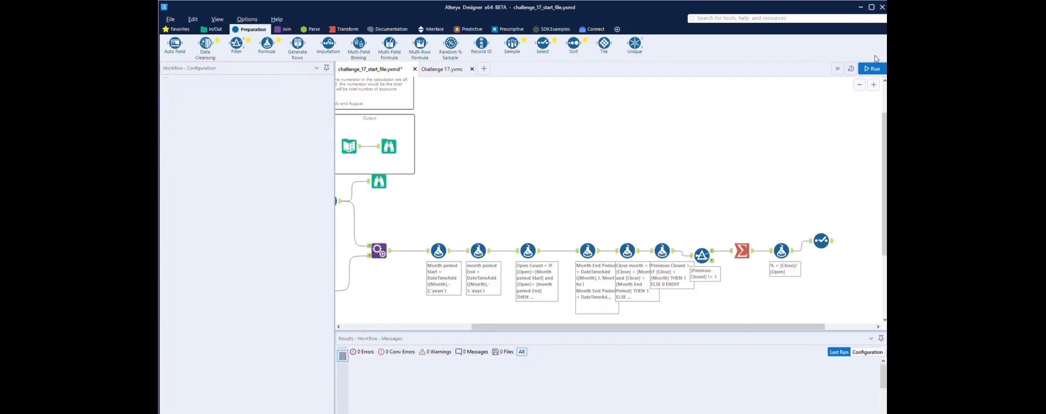
{"action": "left_click", "coordinate": [831, 232]}
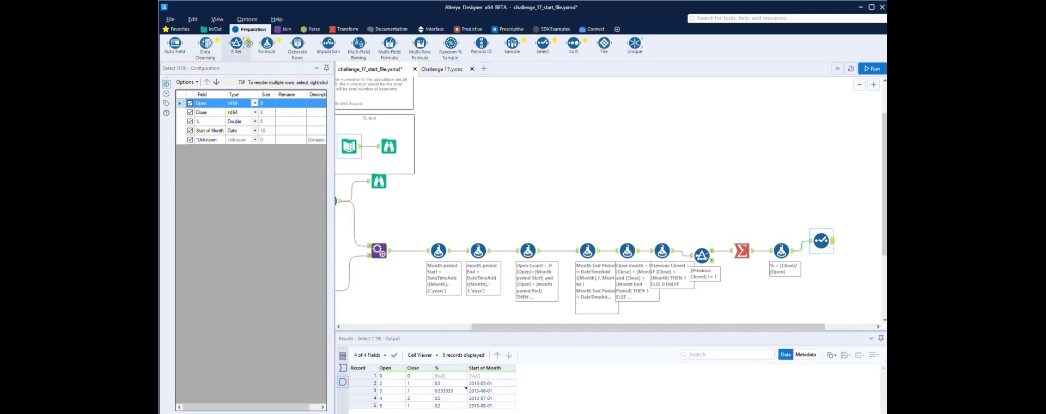
Filter the second Summarize's output to rows where Start of Month is not null, run the workflow and compare with the expected output
{"action": "left_click_drag", "start_coordinate": [236, 43], "coordinate": [763, 248]}
{"action": "left_click", "coordinate": [232, 115]}
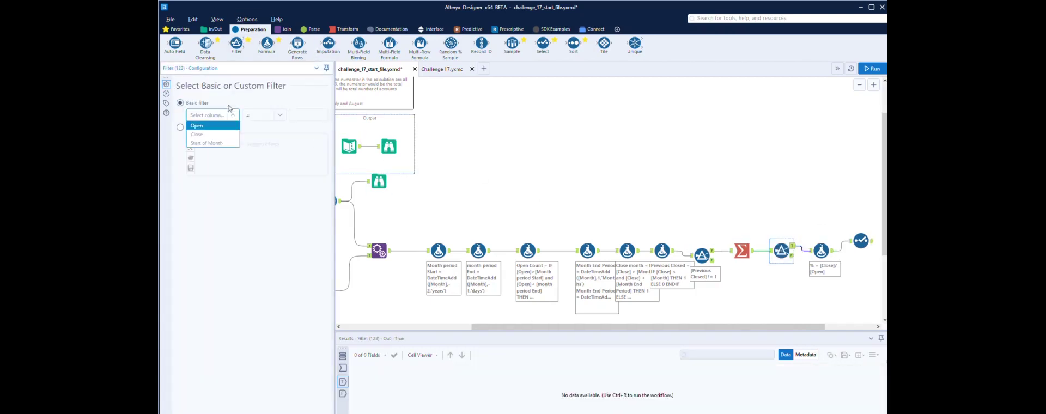
{"action": "left_click", "coordinate": [218, 133]}
{"action": "left_click", "coordinate": [280, 112]}
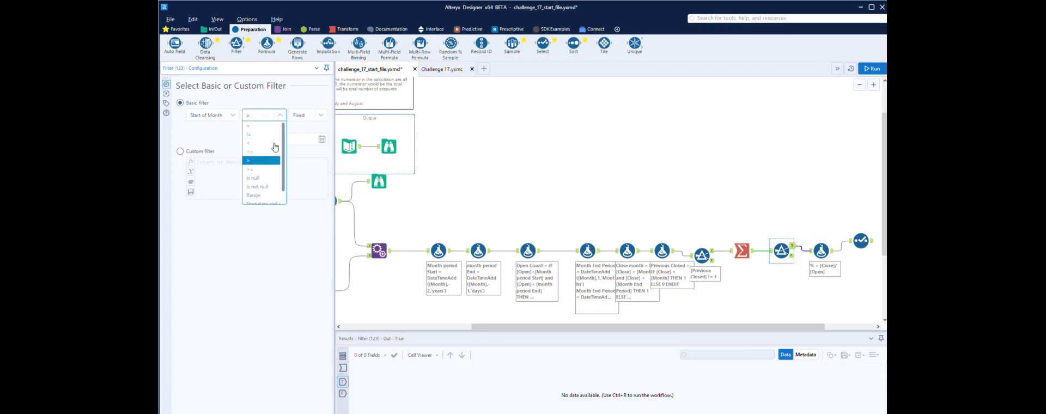
{"action": "left_click", "coordinate": [267, 186]}
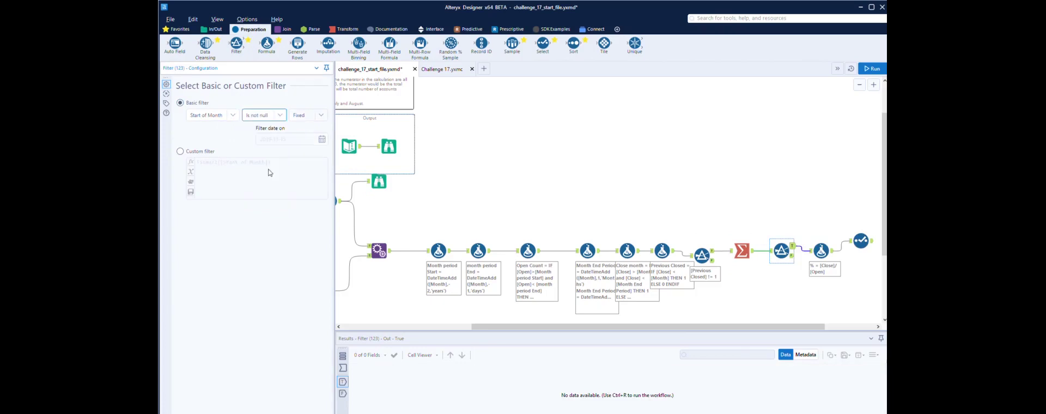
{"action": "left_click", "coordinate": [867, 68]}
{"action": "left_click", "coordinate": [862, 241]}
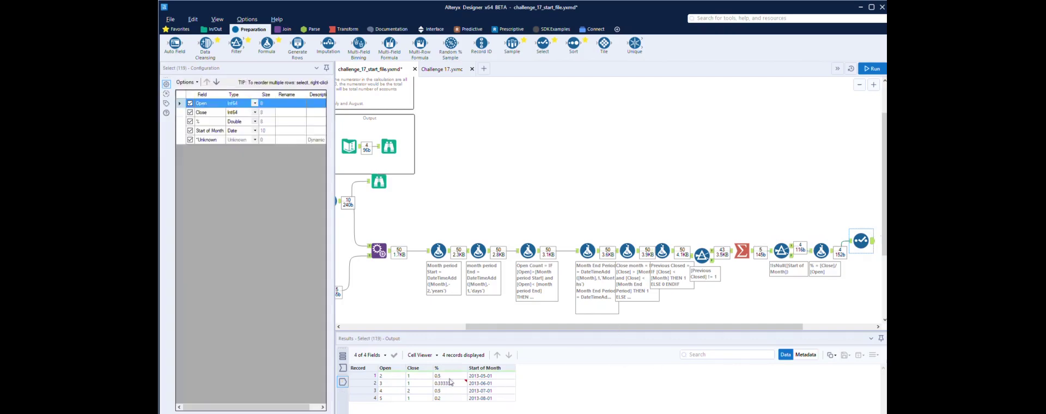
{"action": "left_click", "coordinate": [389, 145]}
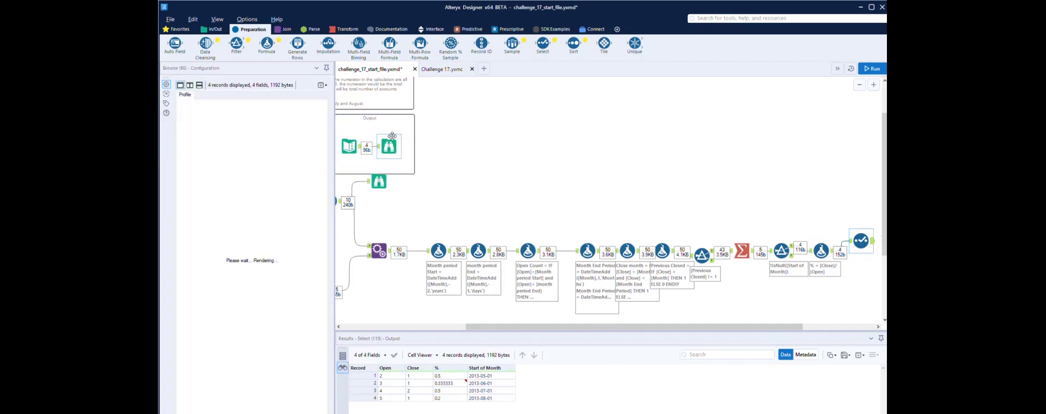
Insert a Select tool between the first Summarize and the Append Fields source input
{"action": "scroll", "coordinate": [583, 318], "scroll_direction": "left", "scroll_amount": 6}
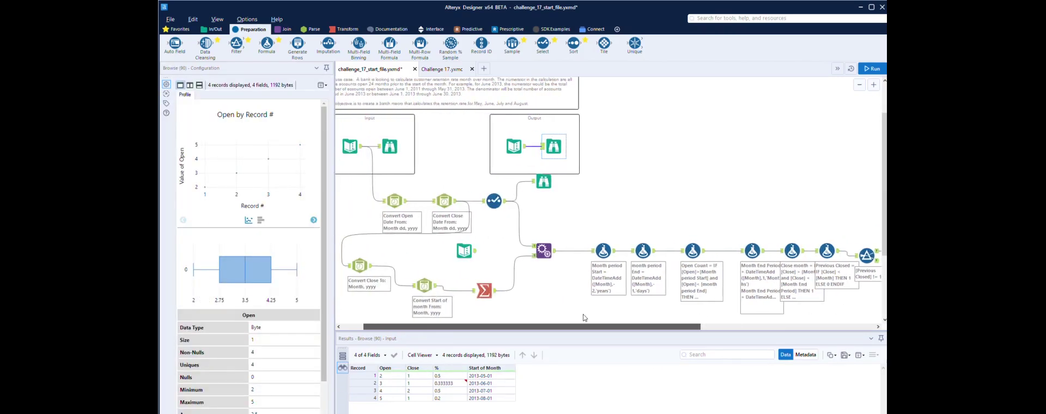
{"action": "scroll", "coordinate": [584, 318], "scroll_direction": "right", "scroll_amount": 2}
{"action": "left_click", "coordinate": [429, 290]}
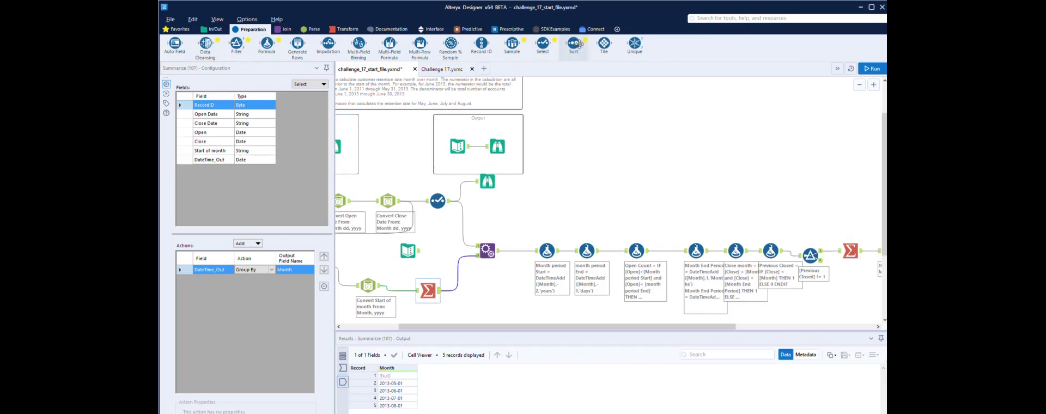
{"action": "left_click_drag", "start_coordinate": [544, 43], "coordinate": [462, 285]}
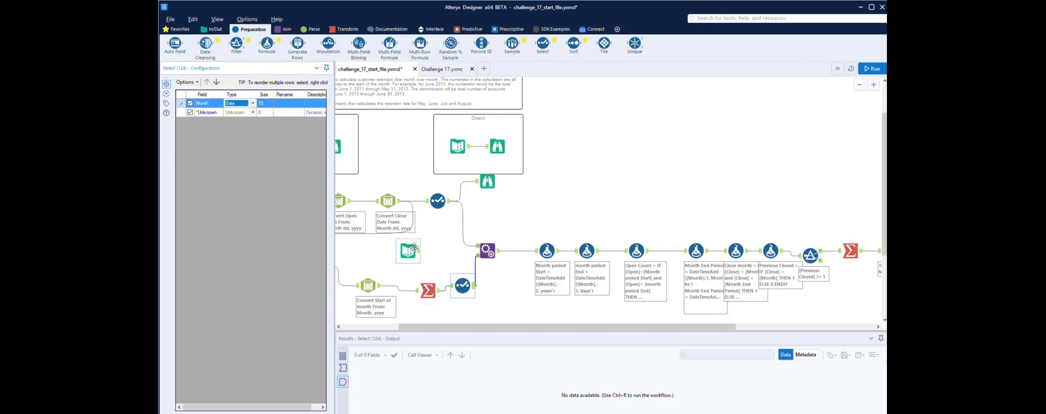
Examine the Month Text Input, the Append Fields output and target data, and the new Select's configuration
{"action": "left_click", "coordinate": [411, 243]}
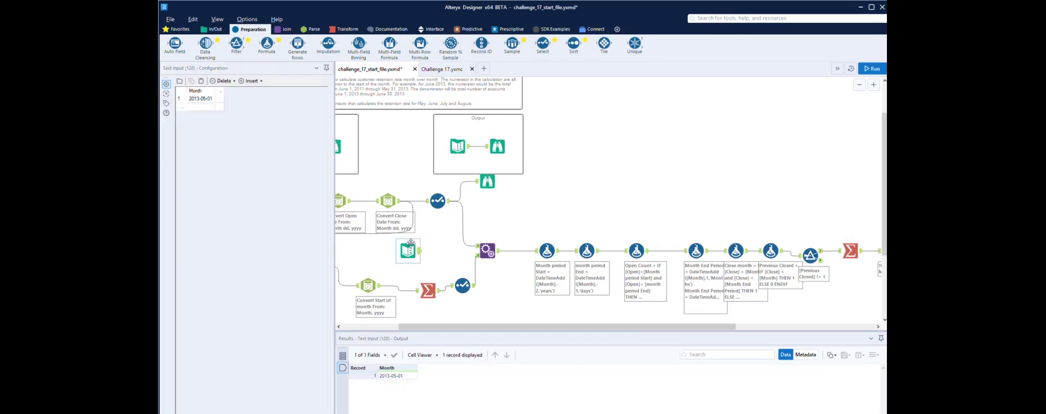
{"action": "left_click", "coordinate": [492, 244]}
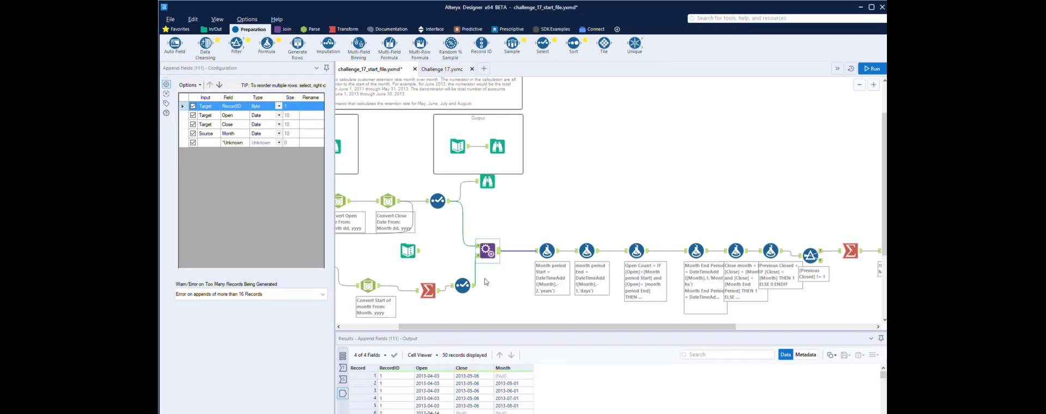
{"action": "left_click", "coordinate": [477, 246]}
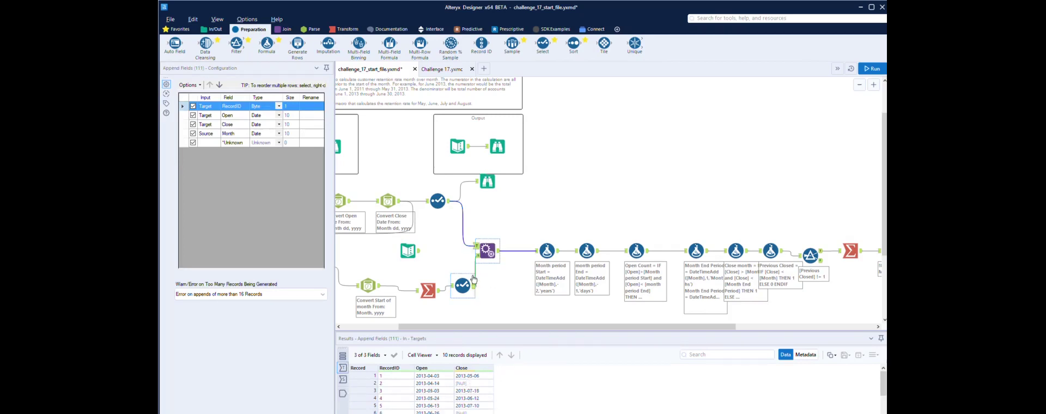
{"action": "left_click", "coordinate": [474, 277]}
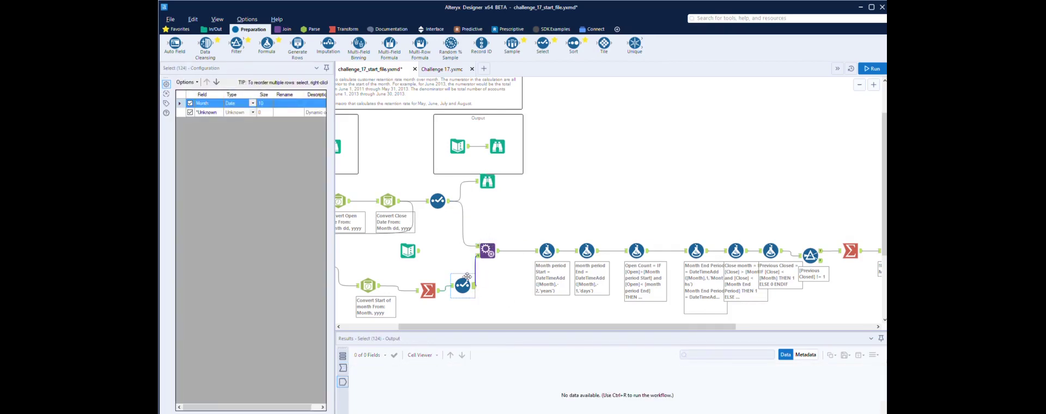
{"action": "left_click_drag", "start_coordinate": [467, 276], "coordinate": [463, 278]}
Copy the tool chain from Append Fields through the final Select into the Challenge 17 macro and delete the macro's old tools
{"action": "left_click_drag", "start_coordinate": [473, 214], "coordinate": [862, 309]}
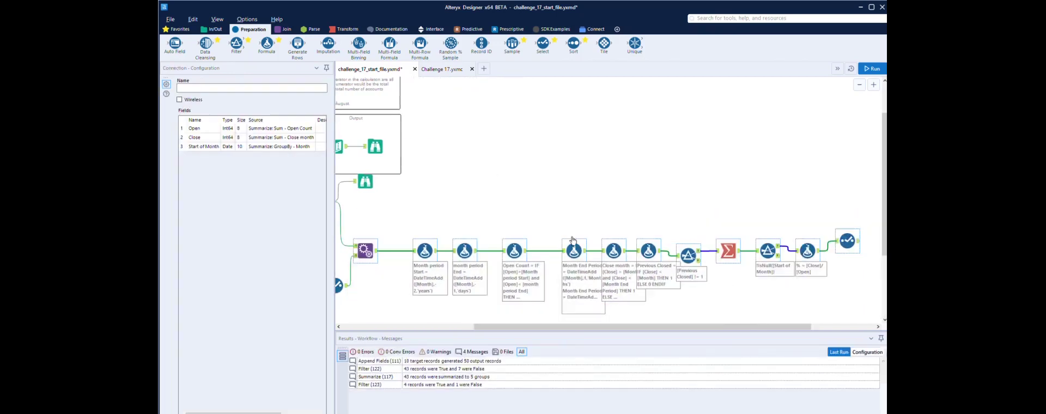
{"action": "left_click", "coordinate": [442, 68]}
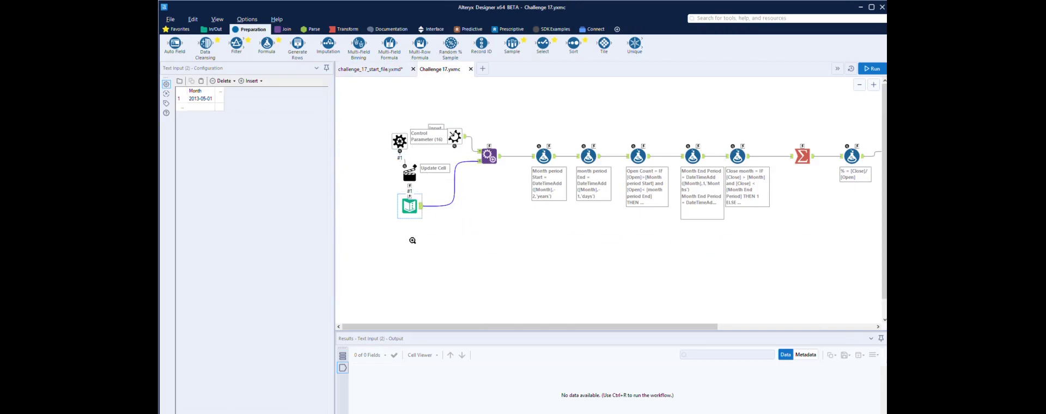
{"action": "left_click", "coordinate": [443, 243]}
{"action": "key", "text": "ctrl+v"}
{"action": "left_click_drag", "start_coordinate": [364, 106], "coordinate": [864, 214]}
{"action": "key", "text": "Delete"}
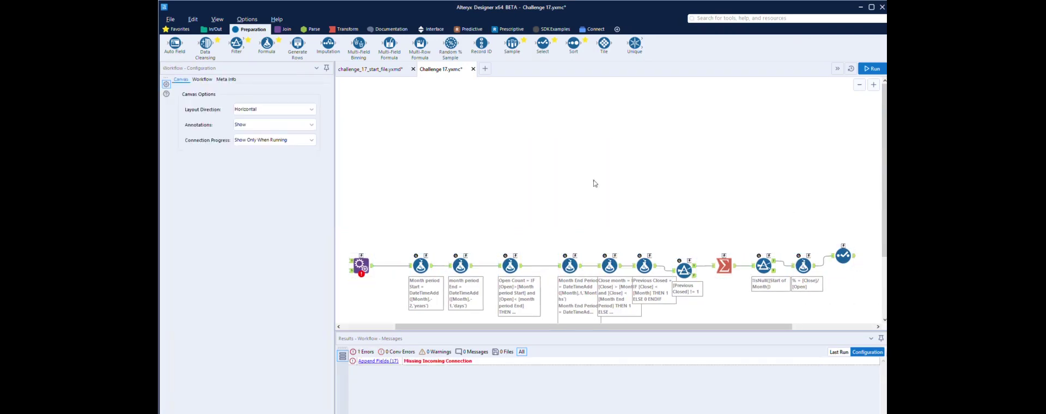
Copy the Month Text Input from the main workflow into the Challenge 17 macro, placing it before Append Fields
{"action": "scroll", "coordinate": [490, 311], "scroll_direction": "left", "scroll_amount": 3}
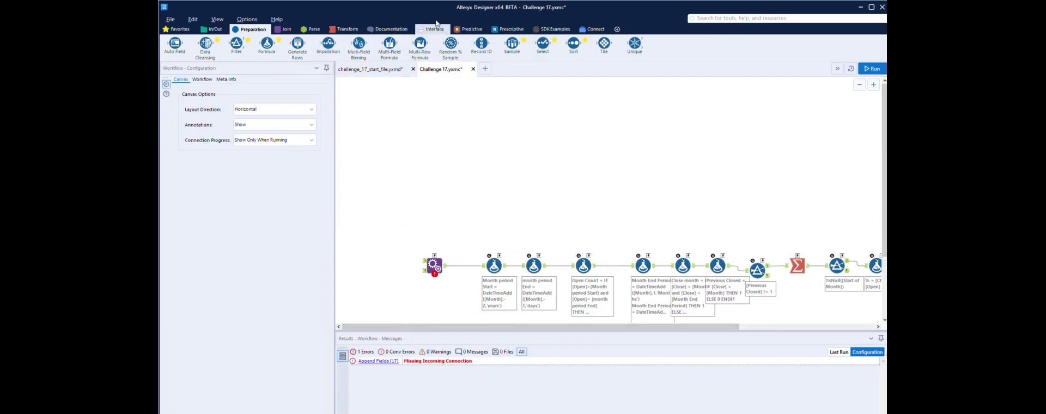
{"action": "left_click", "coordinate": [434, 27]}
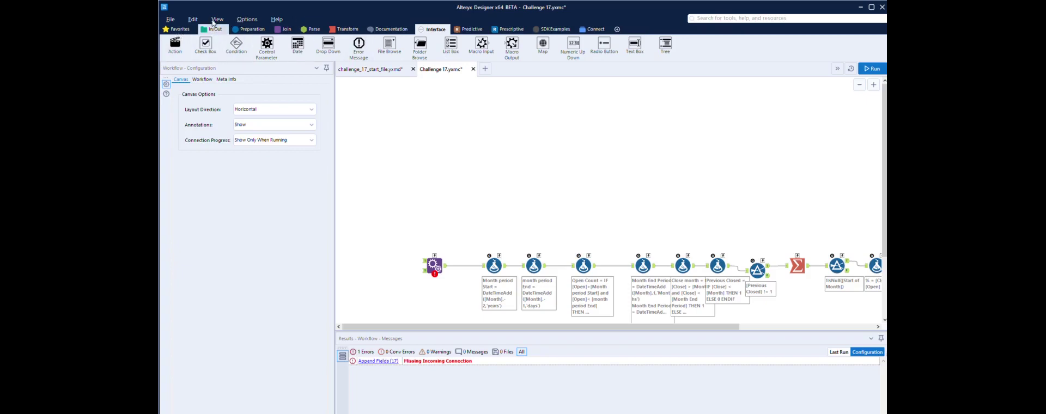
{"action": "left_click", "coordinate": [373, 69]}
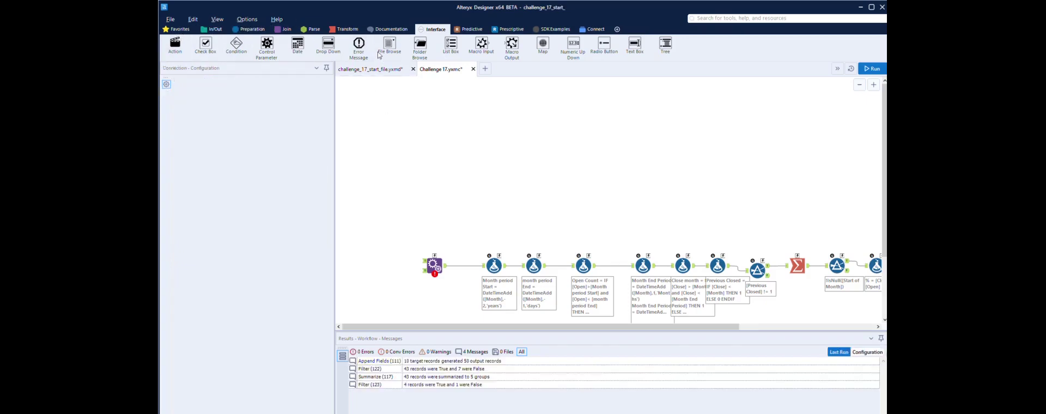
{"action": "scroll", "coordinate": [506, 316], "scroll_direction": "left", "scroll_amount": 5}
{"action": "left_click", "coordinate": [416, 243]}
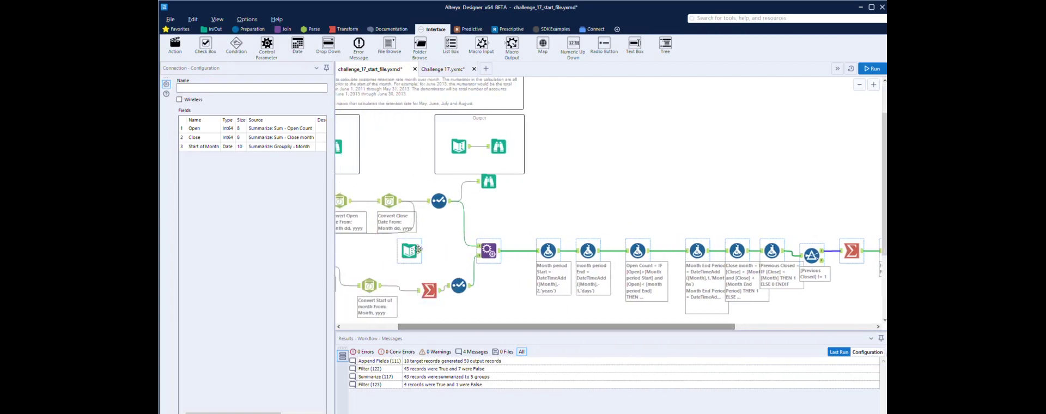
{"action": "left_click", "coordinate": [441, 69]}
{"action": "scroll", "coordinate": [375, 261], "scroll_direction": "up", "scroll_amount": 4}
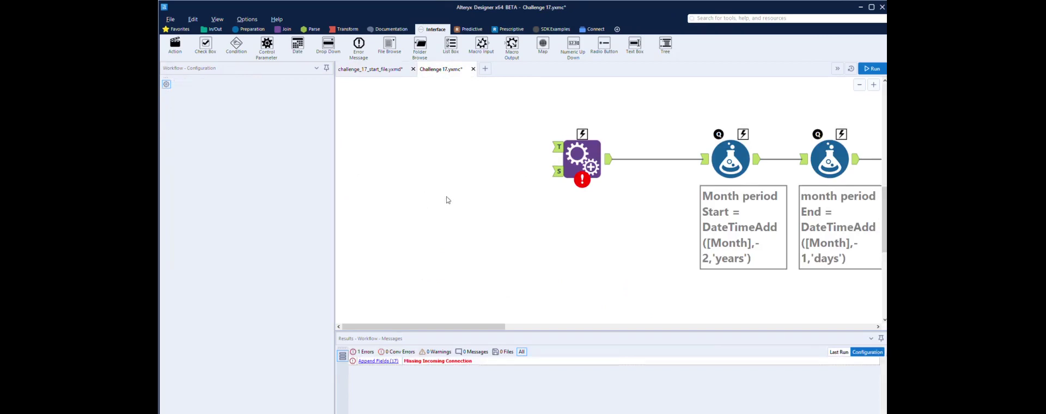
{"action": "key", "text": "ctrl+v"}
{"action": "scroll", "coordinate": [863, 76], "scroll_direction": "down", "scroll_amount": 4}
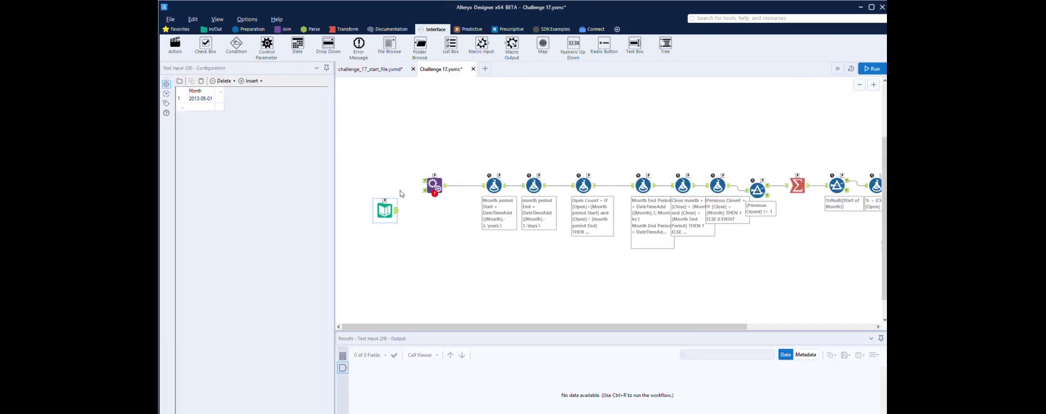
Connect the Text Input to the Append Fields source and drive its Month cell with a Control Parameter through an Update Cell action
{"action": "left_click_drag", "start_coordinate": [397, 211], "coordinate": [424, 183]}
{"action": "left_click_drag", "start_coordinate": [176, 33], "coordinate": [388, 177]}
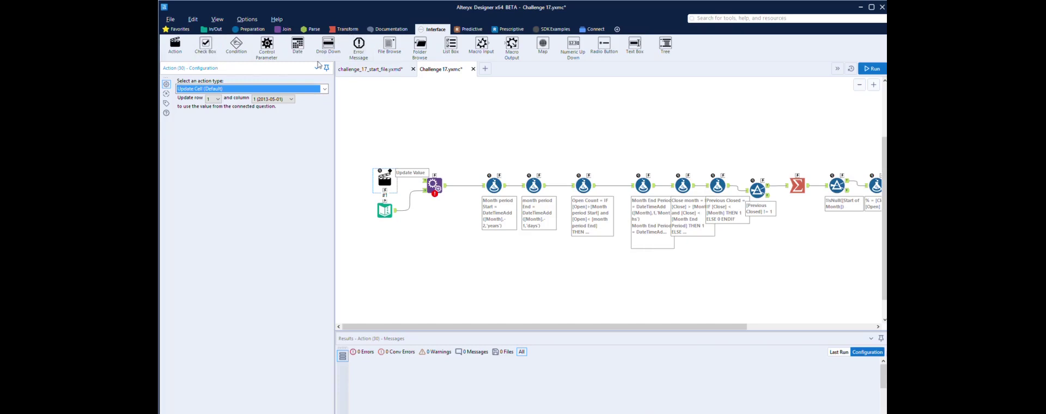
{"action": "left_click_drag", "start_coordinate": [267, 44], "coordinate": [380, 138]}
Add a Macro Input to the Append Fields target, fill in its template data, and set its name to Month and abbreviation to M
{"action": "left_click_drag", "start_coordinate": [482, 44], "coordinate": [410, 158]}
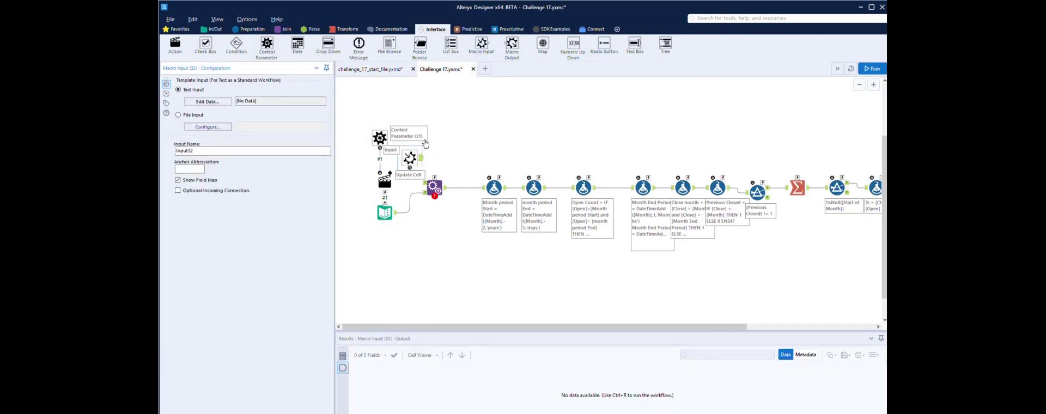
{"action": "left_click_drag", "start_coordinate": [422, 158], "coordinate": [425, 184]}
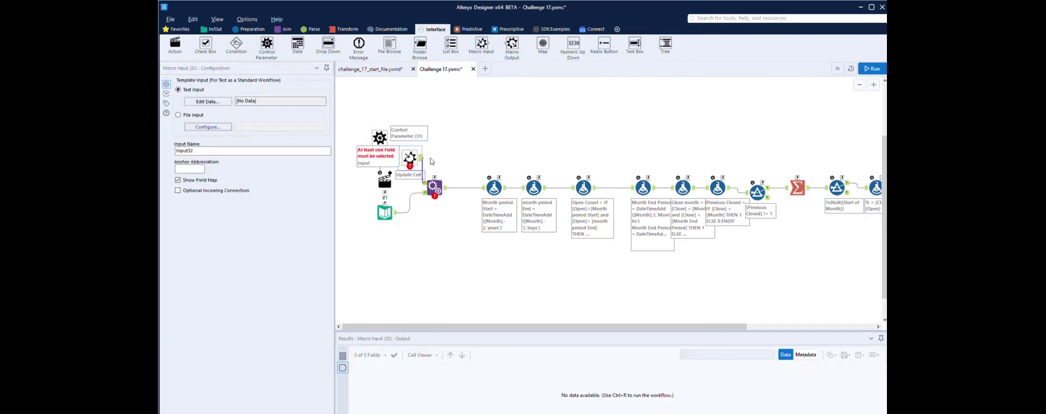
{"action": "left_click", "coordinate": [214, 92]}
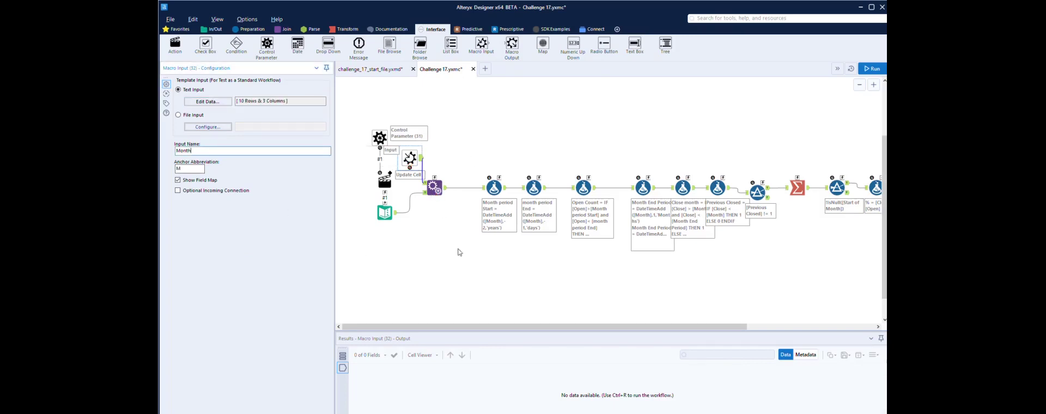
{"action": "left_click", "coordinate": [458, 252]}
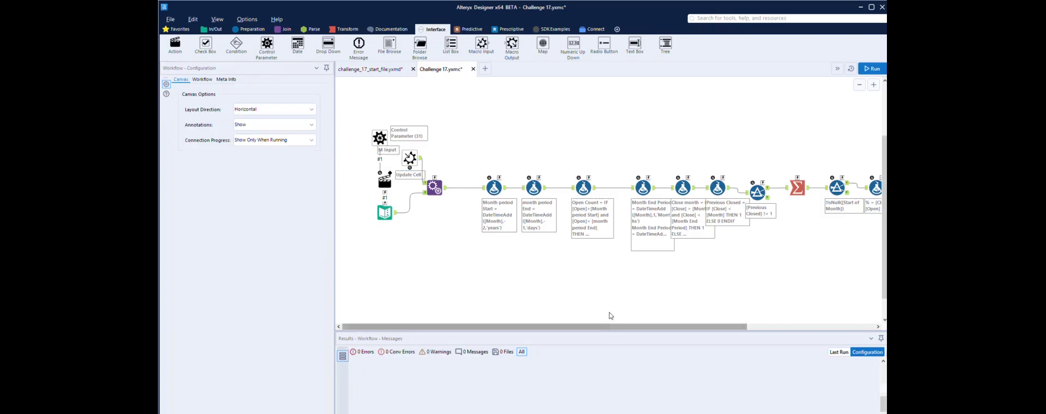
Add a Macro Output after the final Select, save the macro and return to the challenge_17_start_file workflow
{"action": "left_click_drag", "start_coordinate": [611, 327], "coordinate": [707, 326]}
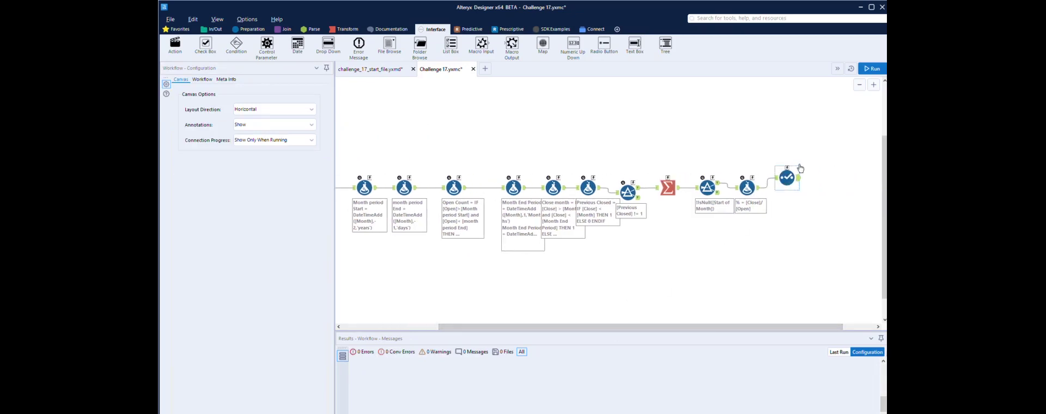
{"action": "left_click_drag", "start_coordinate": [513, 46], "coordinate": [836, 172]}
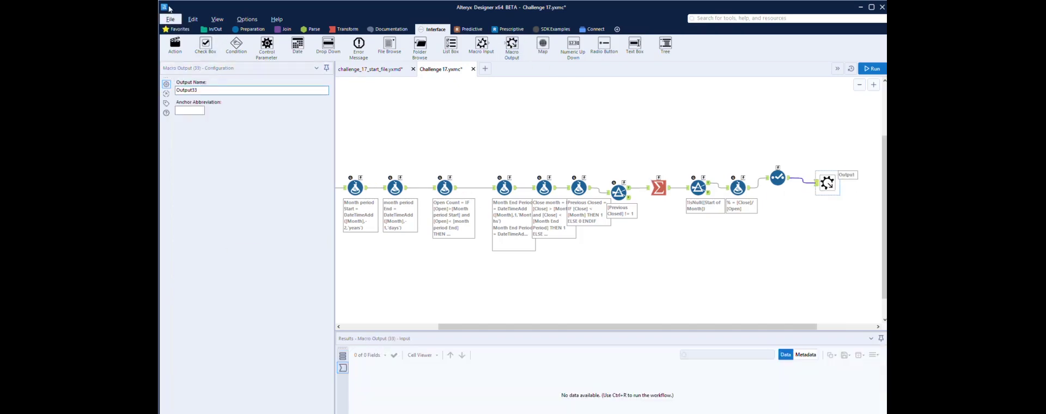
{"action": "left_click", "coordinate": [371, 70]}
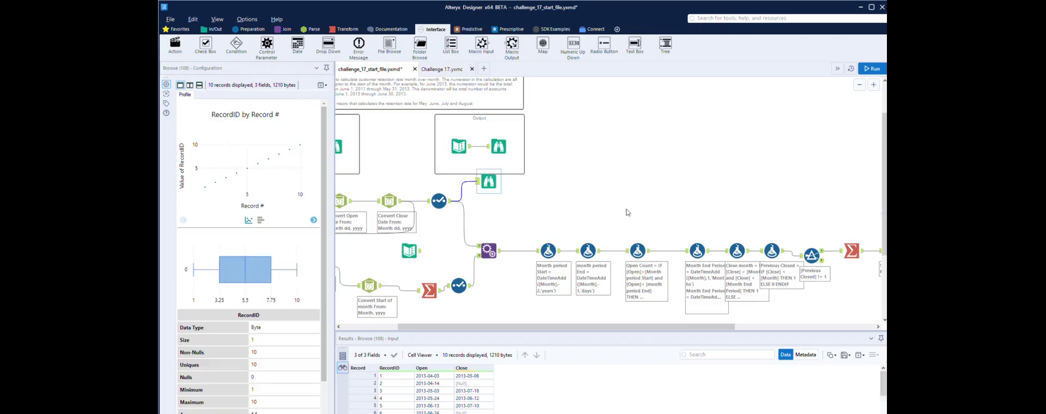
Insert the Challenge 17 macro above the formula chain and connect the account-date Select and the month Select to its two inputs
{"action": "key", "text": "ctrl+v"}
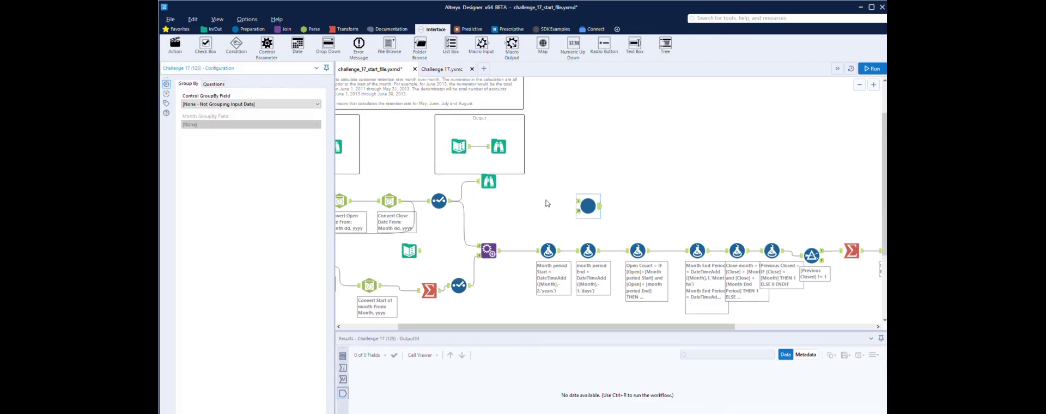
{"action": "left_click_drag", "start_coordinate": [592, 197], "coordinate": [563, 186]}
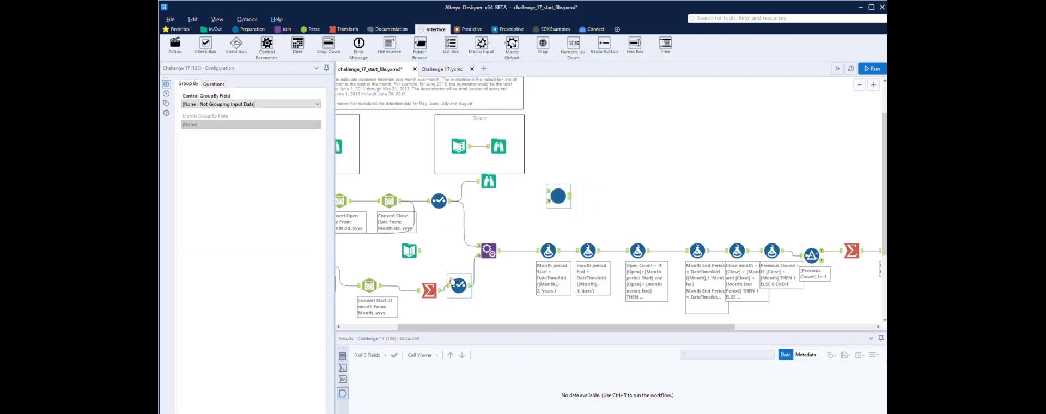
{"action": "left_click_drag", "start_coordinate": [471, 285], "coordinate": [548, 201]}
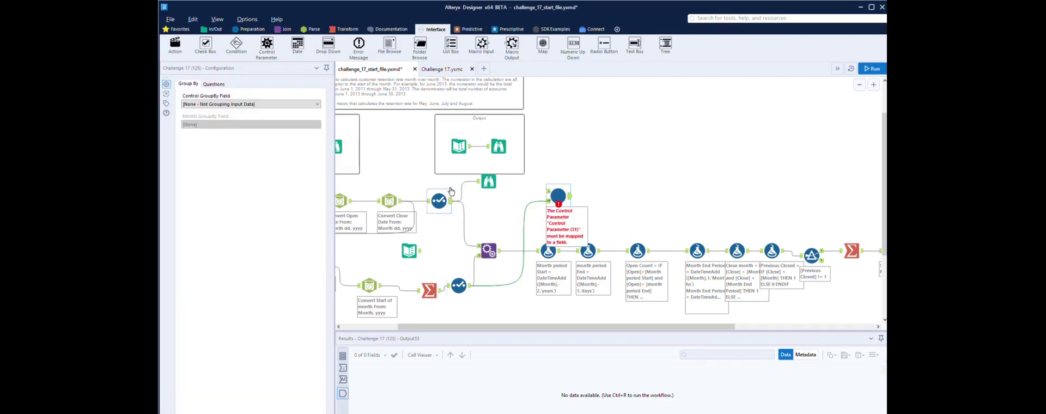
{"action": "left_click_drag", "start_coordinate": [452, 200], "coordinate": [550, 192]}
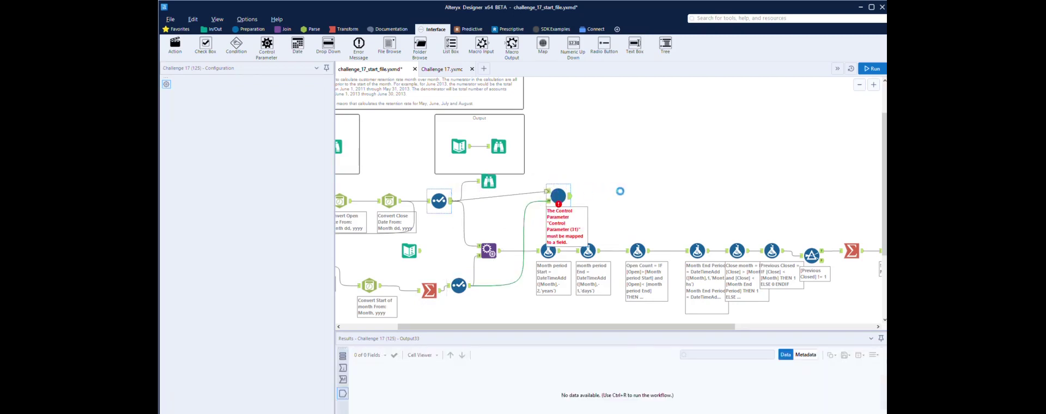
Add a Browse tool to the Challenge 17 macro's output and open the macro's configuration
{"action": "left_click", "coordinate": [222, 28]}
{"action": "left_click_drag", "start_coordinate": [175, 44], "coordinate": [603, 196]}
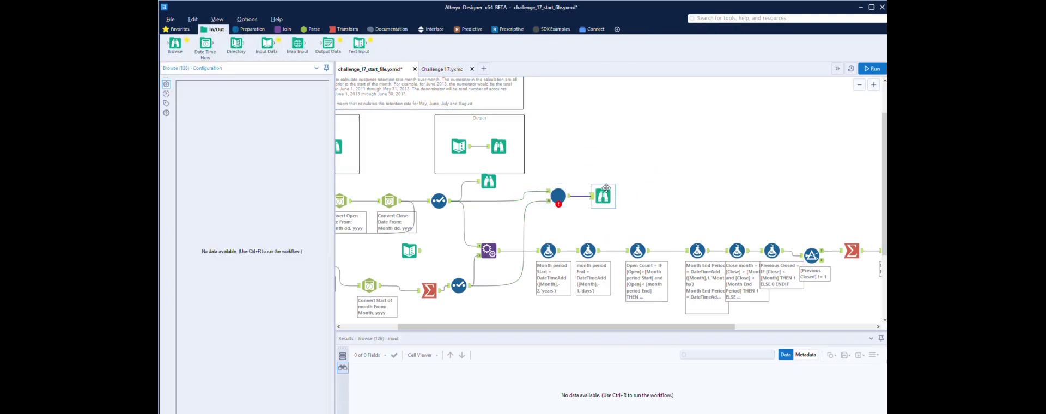
{"action": "left_click", "coordinate": [558, 192]}
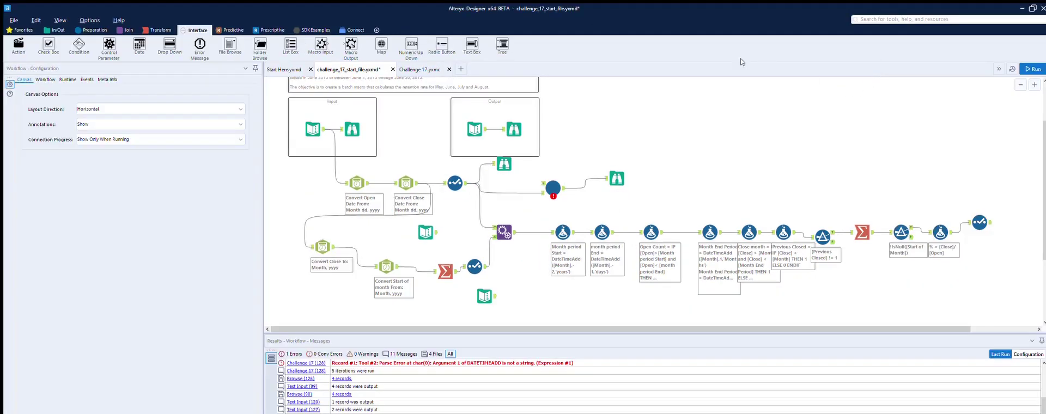
Connect the Month Text Input to the macro's control input and run the workflow
{"action": "left_click", "coordinate": [556, 175]}
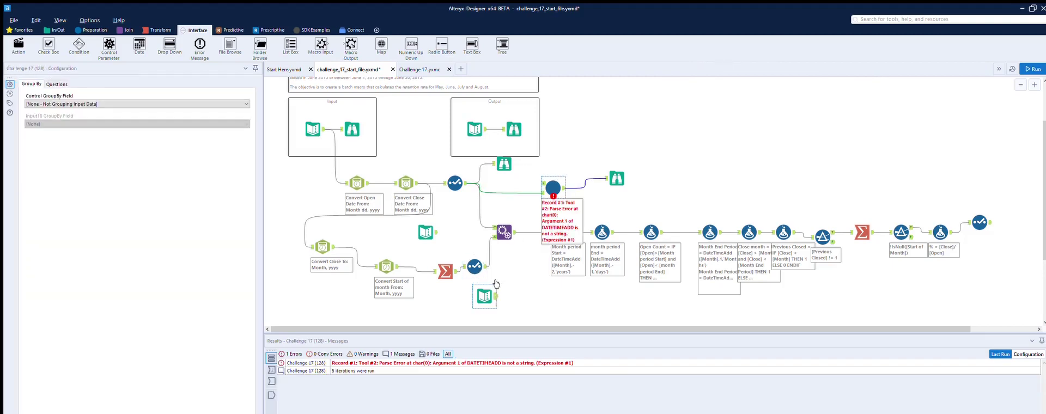
{"action": "left_click_drag", "start_coordinate": [496, 295], "coordinate": [543, 183]}
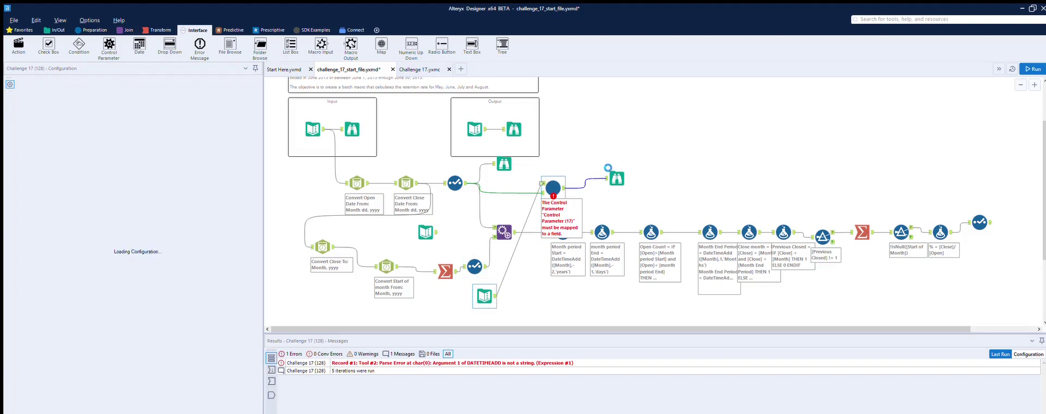
{"action": "left_click", "coordinate": [573, 147]}
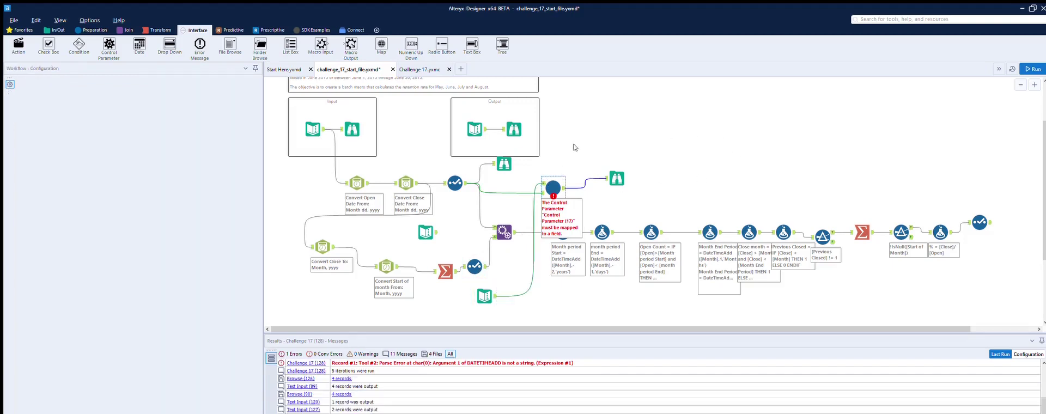
{"action": "left_click", "coordinate": [1032, 69]}
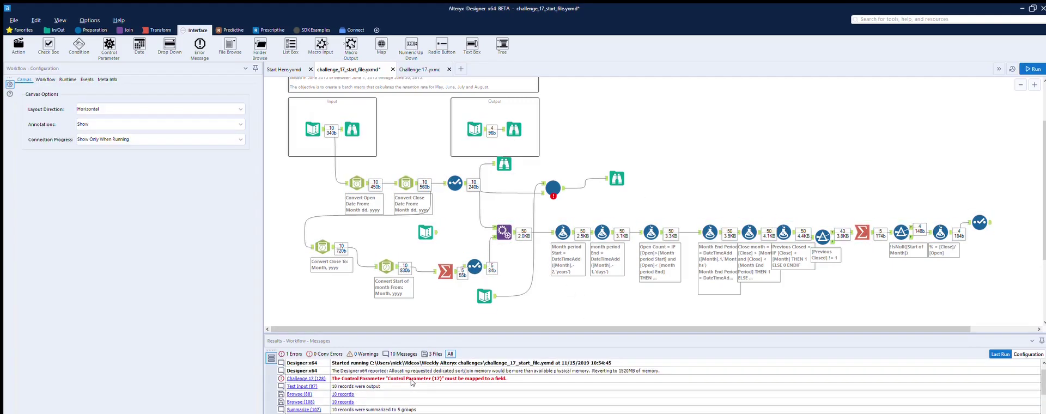
Set the macro's Control GroupBy Field to Month, map its Control Parameter to Month (Date), and rerun the workflow to inspect the macro's output
{"action": "left_click", "coordinate": [552, 187]}
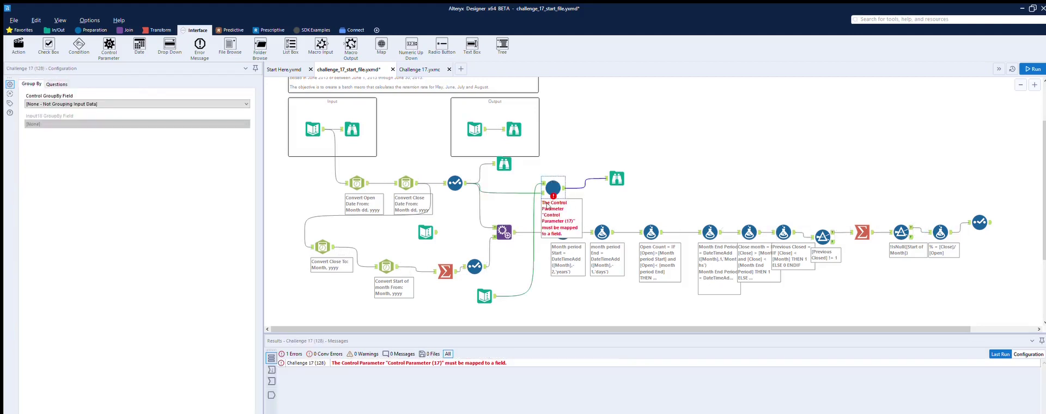
{"action": "left_click", "coordinate": [61, 104]}
{"action": "left_click", "coordinate": [60, 111]}
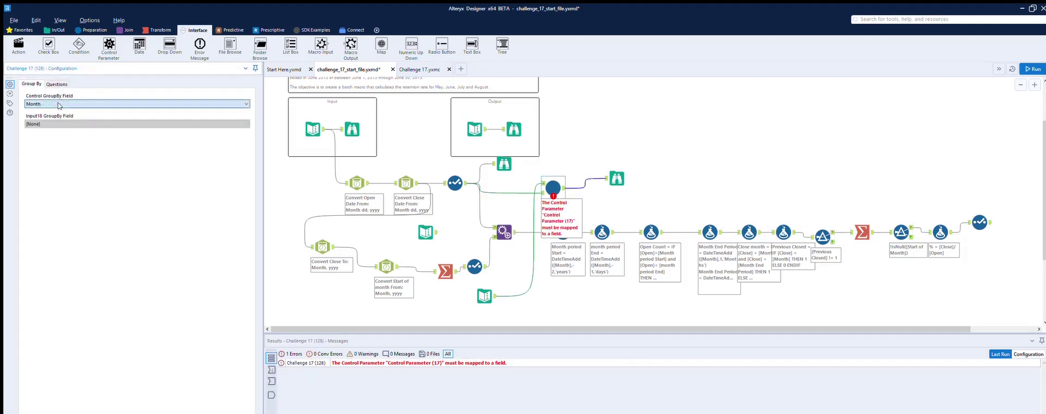
{"action": "left_click", "coordinate": [57, 84]}
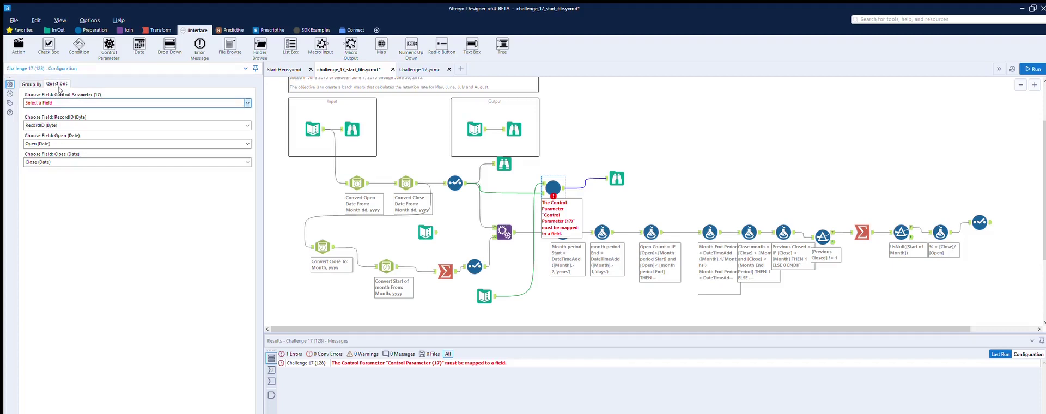
{"action": "left_click", "coordinate": [619, 157]}
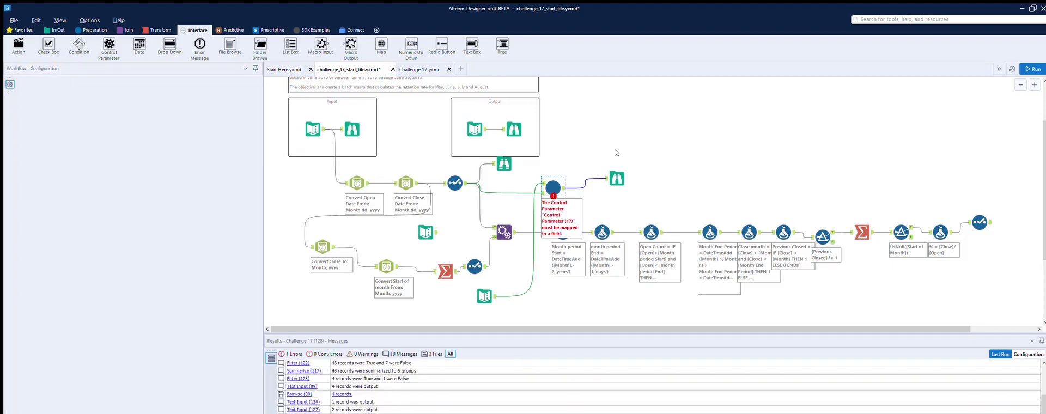
{"action": "key", "text": "ctrl+r"}
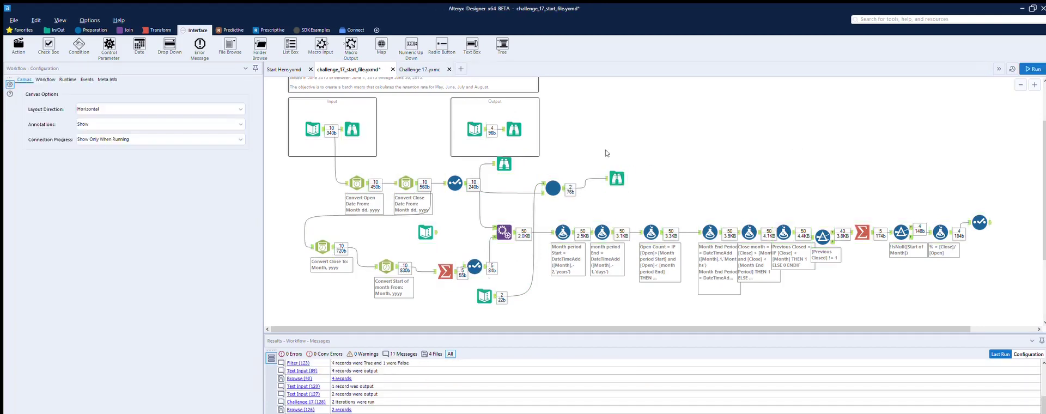
{"action": "left_click", "coordinate": [617, 175]}
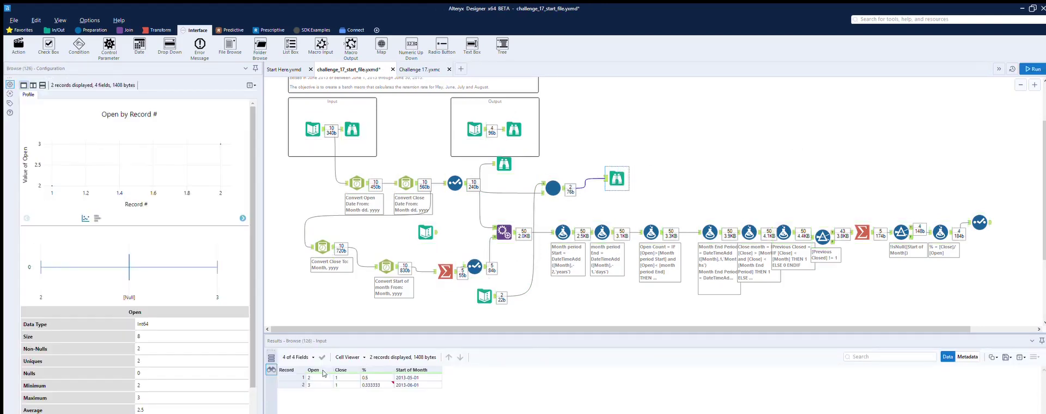
Add 2013-07-01 and 2013-08-01 as new Month rows in the Text Input feeding the macro
{"action": "left_click", "coordinate": [490, 287]}
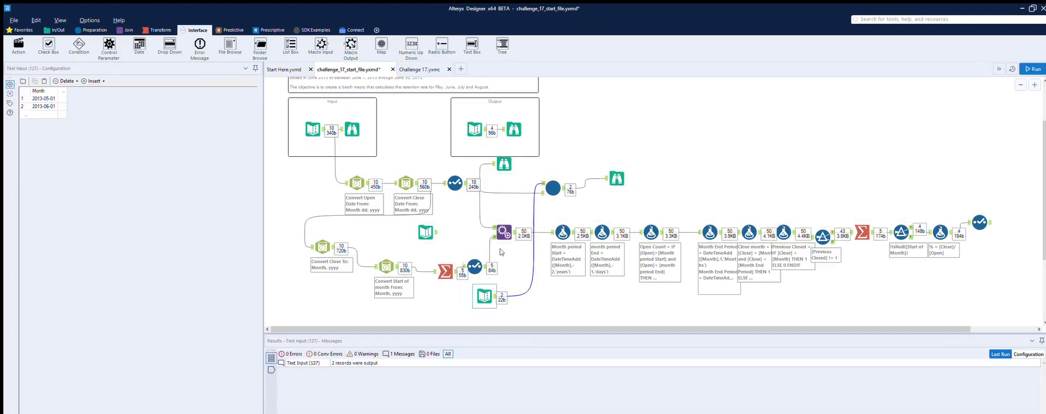
{"action": "left_click", "coordinate": [475, 265], "text": "ctrl"}
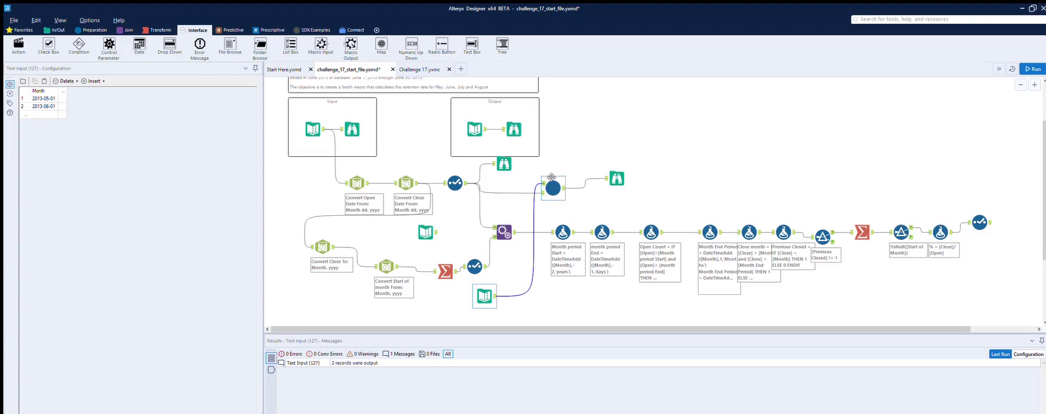
{"action": "left_click", "coordinate": [40, 102]}
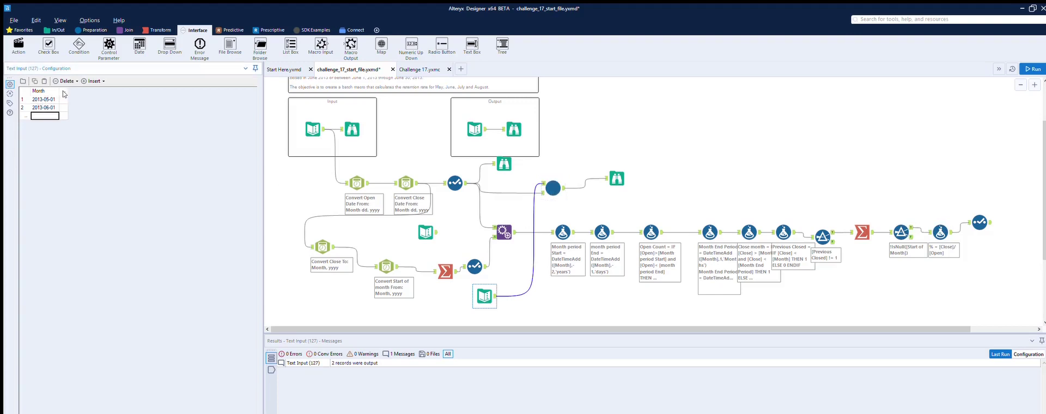
{"action": "type", "text": "2013"}
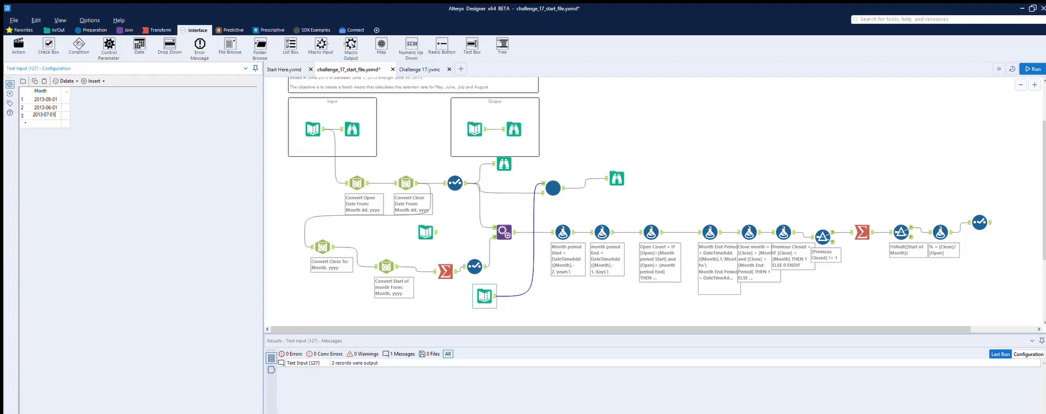
{"action": "type", "text": "-07-01"}
{"action": "key", "text": "Return"}
{"action": "type", "text": "23"}
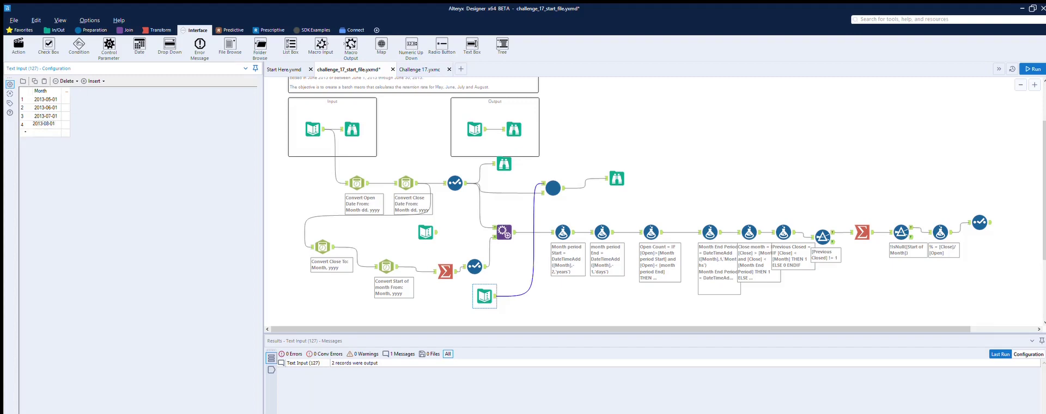
Rerun the workflow and compare the macro's Browse results with the expected data in the Output container
{"action": "left_click", "coordinate": [412, 154]}
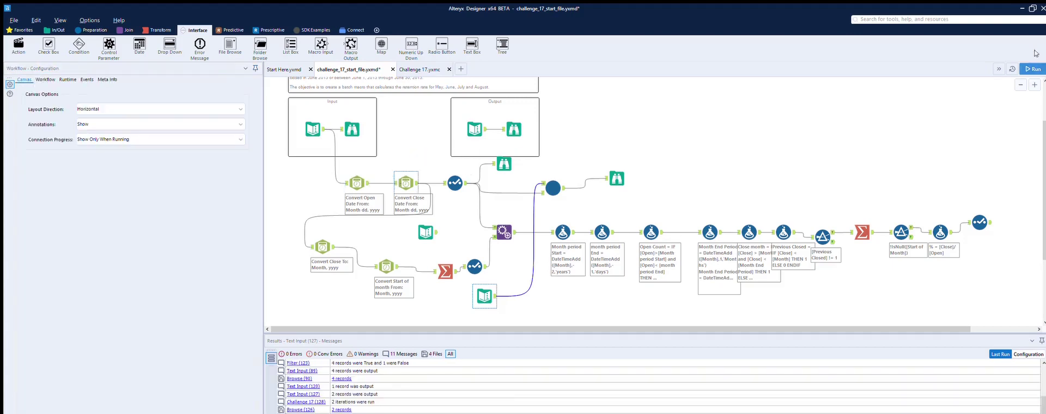
{"action": "left_click", "coordinate": [1034, 68]}
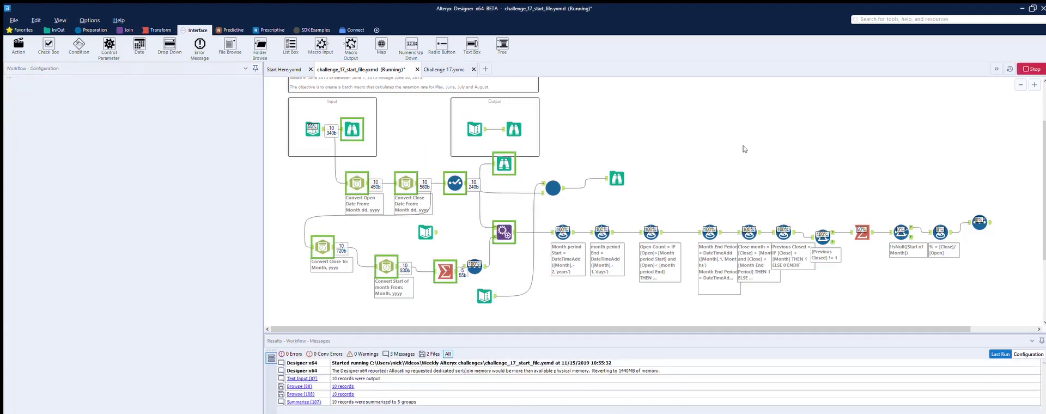
{"action": "left_click", "coordinate": [621, 173]}
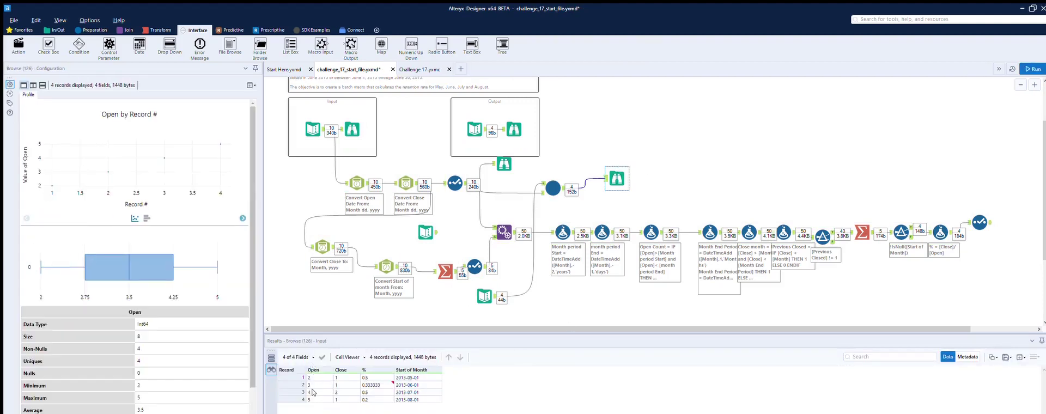
{"action": "left_click", "coordinate": [513, 129]}
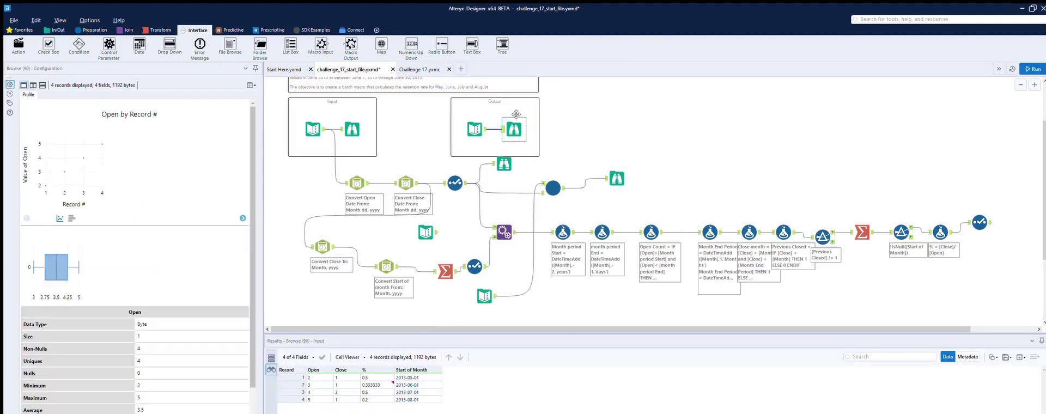
{"action": "left_click", "coordinate": [615, 163]}
{"action": "left_click", "coordinate": [517, 118]}
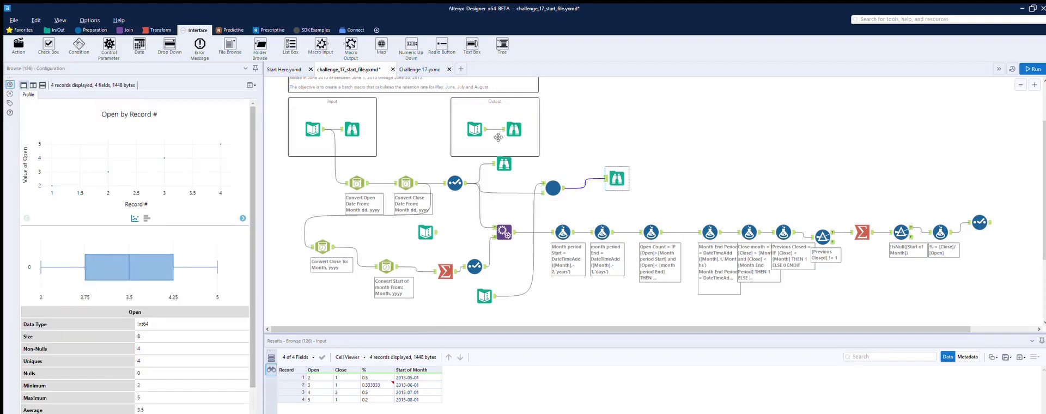
Review the Challenge 17 macro's internal workflow, its Group By and Questions mappings, and the Select and Text Input tools feeding it
{"action": "left_click", "coordinate": [419, 70]}
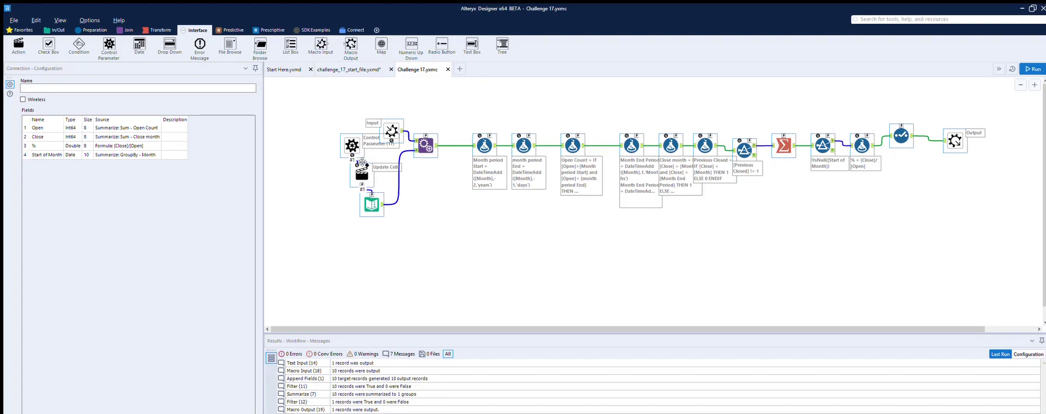
{"action": "left_click", "coordinate": [368, 68]}
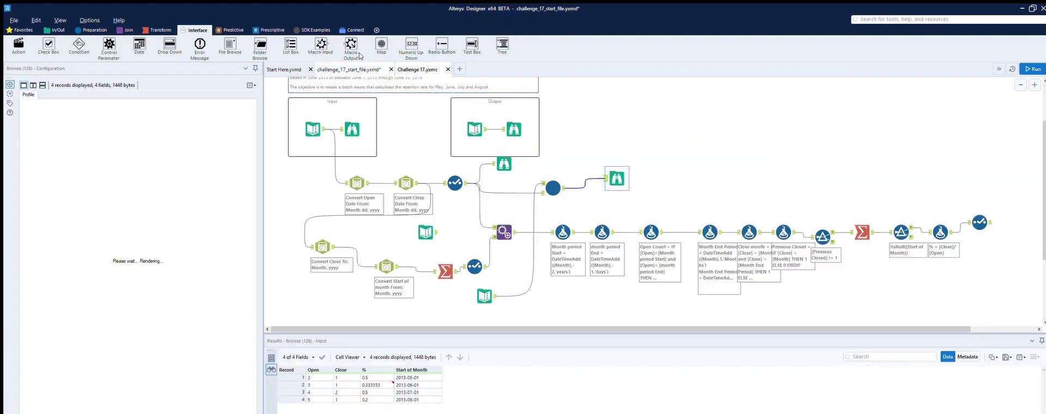
{"action": "left_click", "coordinate": [554, 182]}
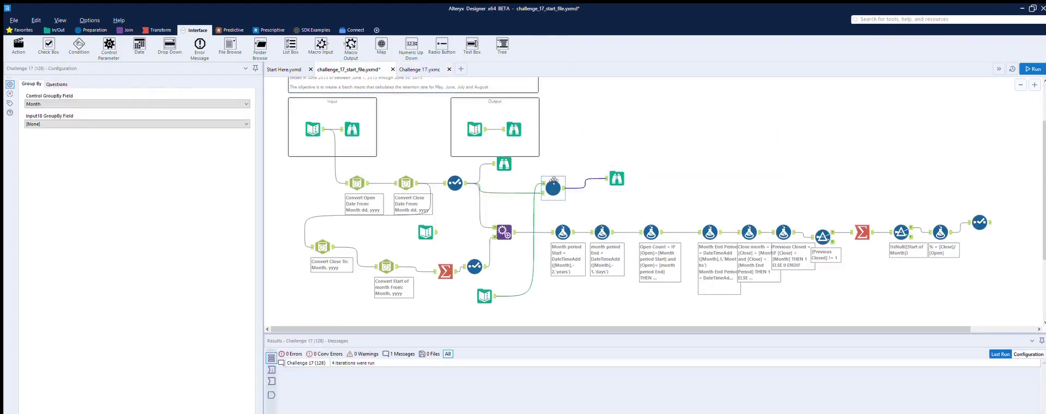
{"action": "left_click", "coordinate": [174, 93]}
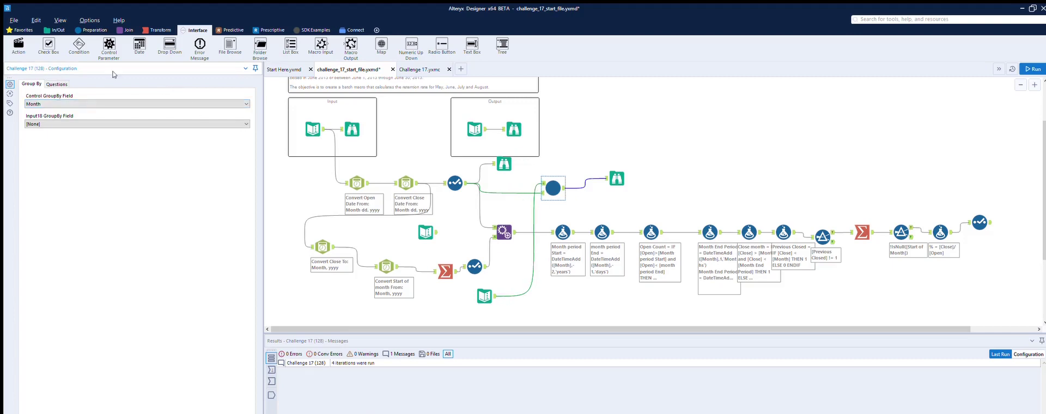
{"action": "left_click", "coordinate": [57, 84]}
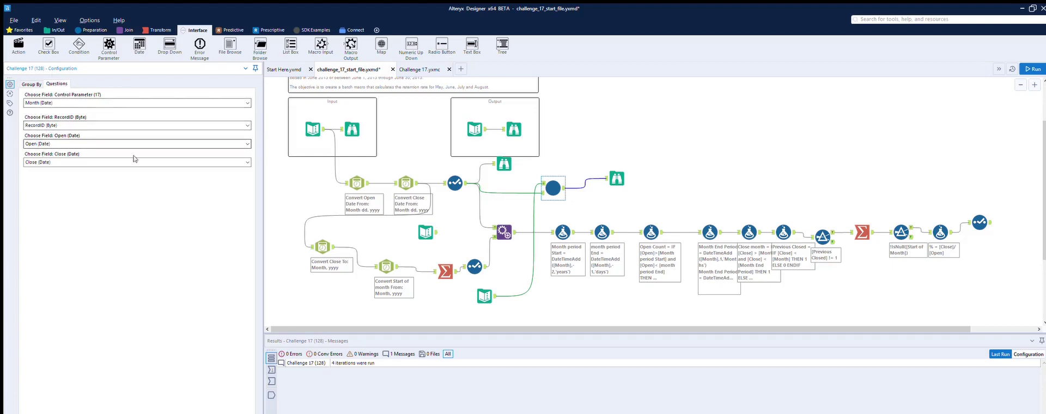
{"action": "left_click", "coordinate": [457, 183]}
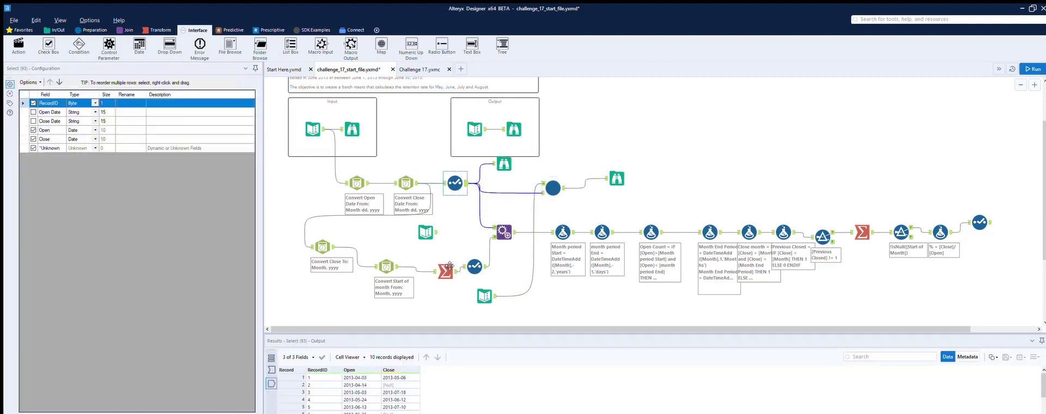
{"action": "left_click", "coordinate": [485, 296]}
{"action": "left_click", "coordinate": [553, 188]}
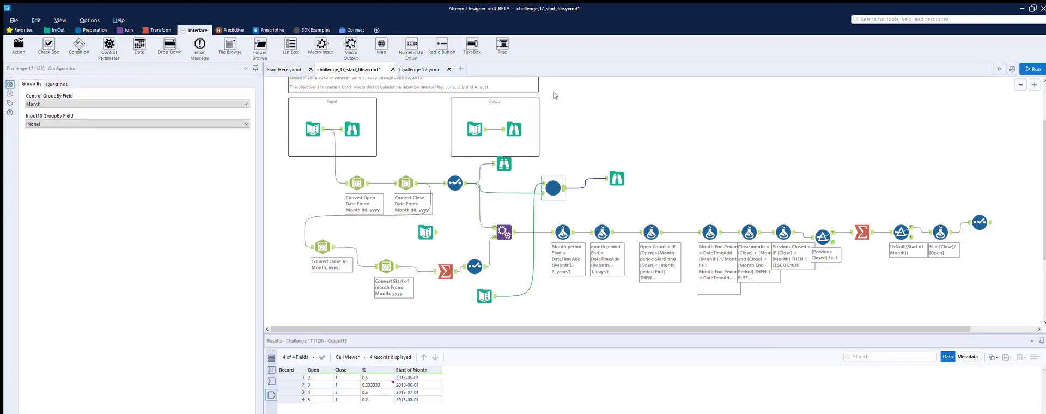